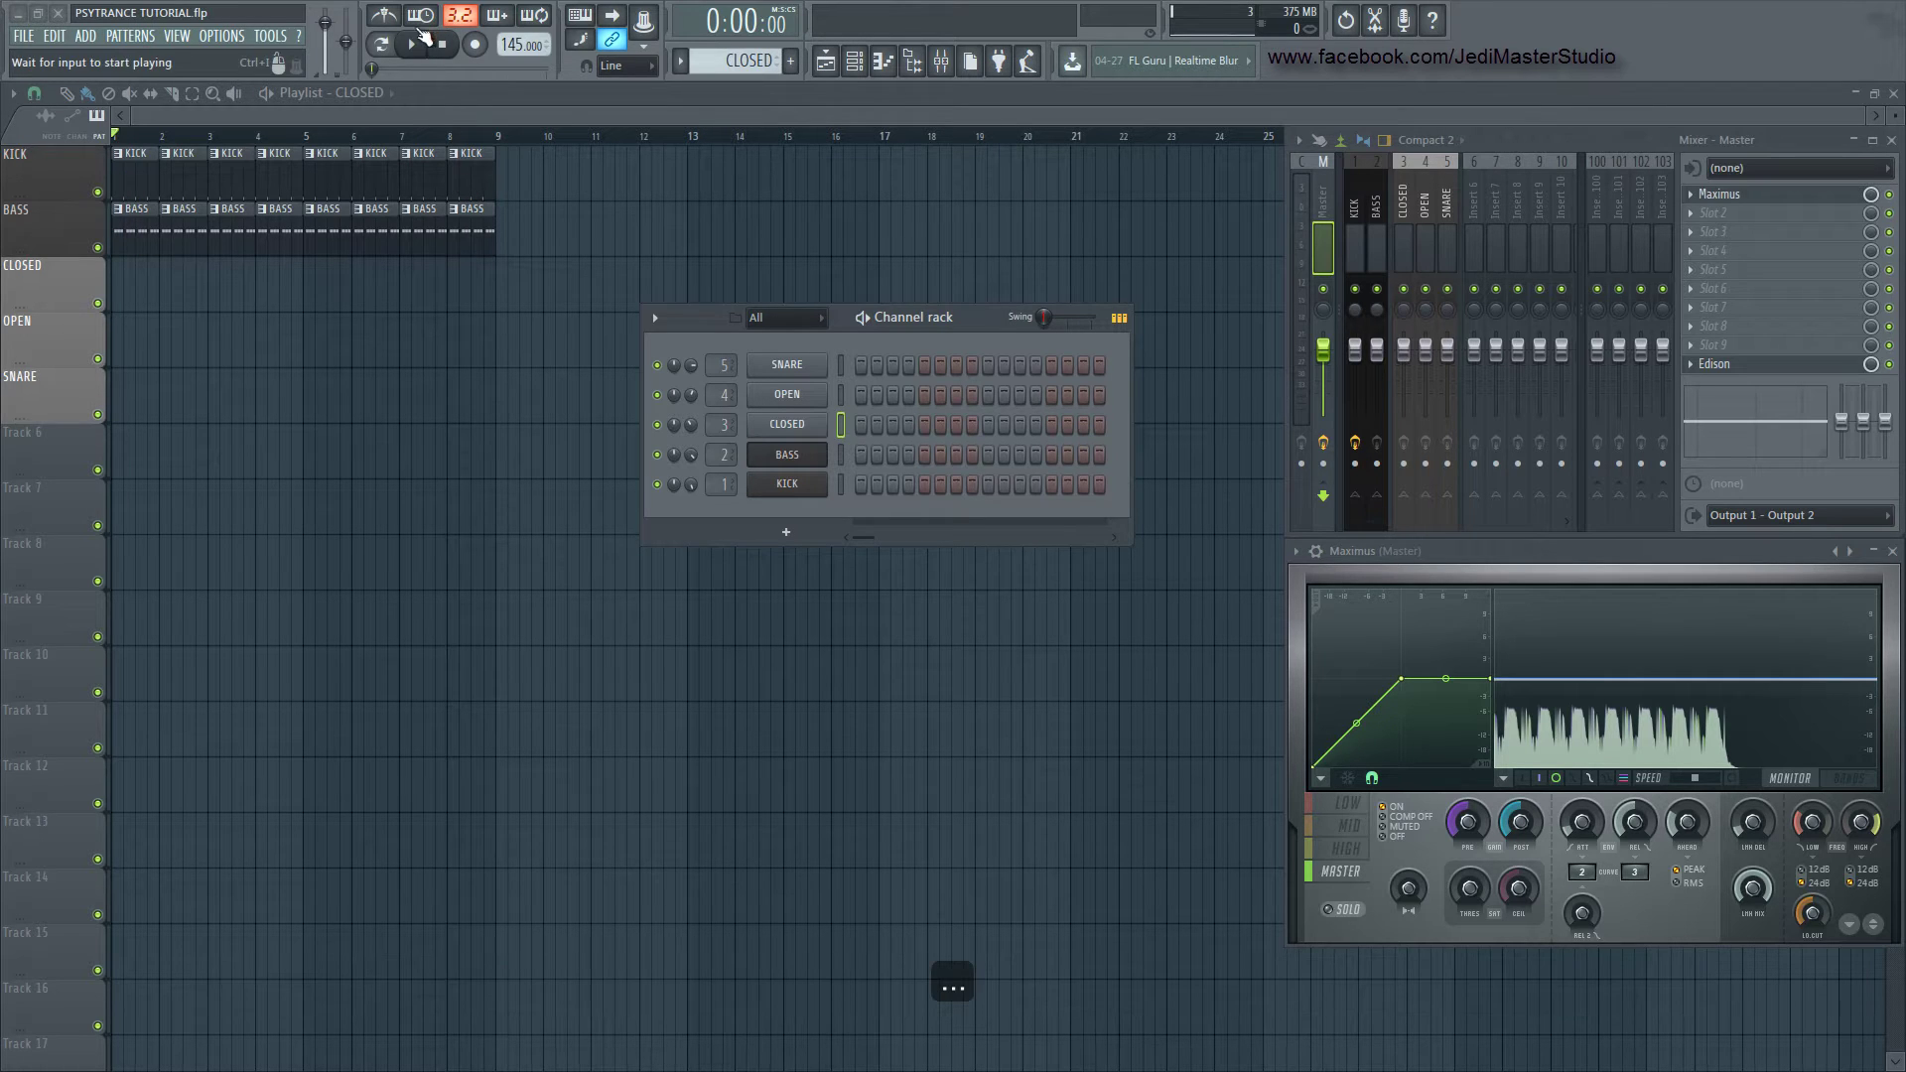
Listen to the kick and bass arrangement, and fill all 16 steps of the CLOSED channel in the sequencer
left_click(415, 45)
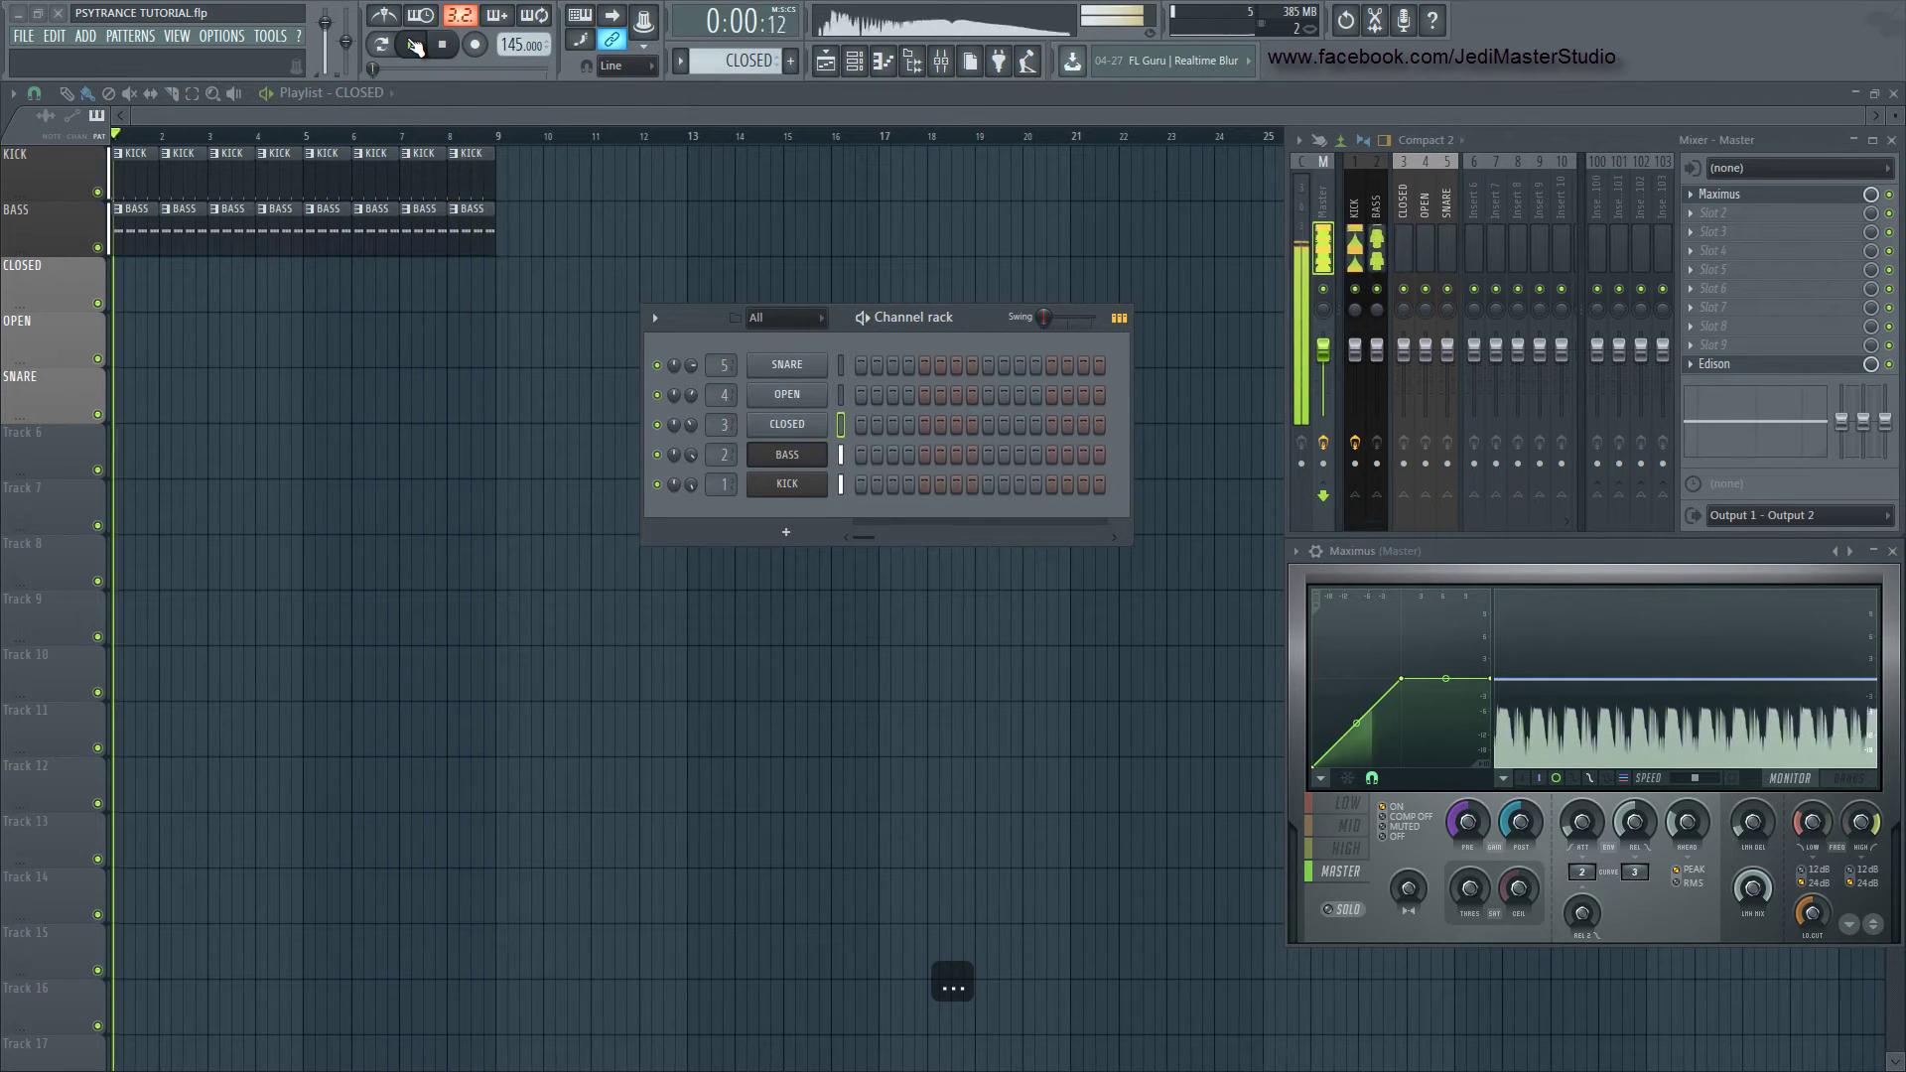
left_click(442, 43)
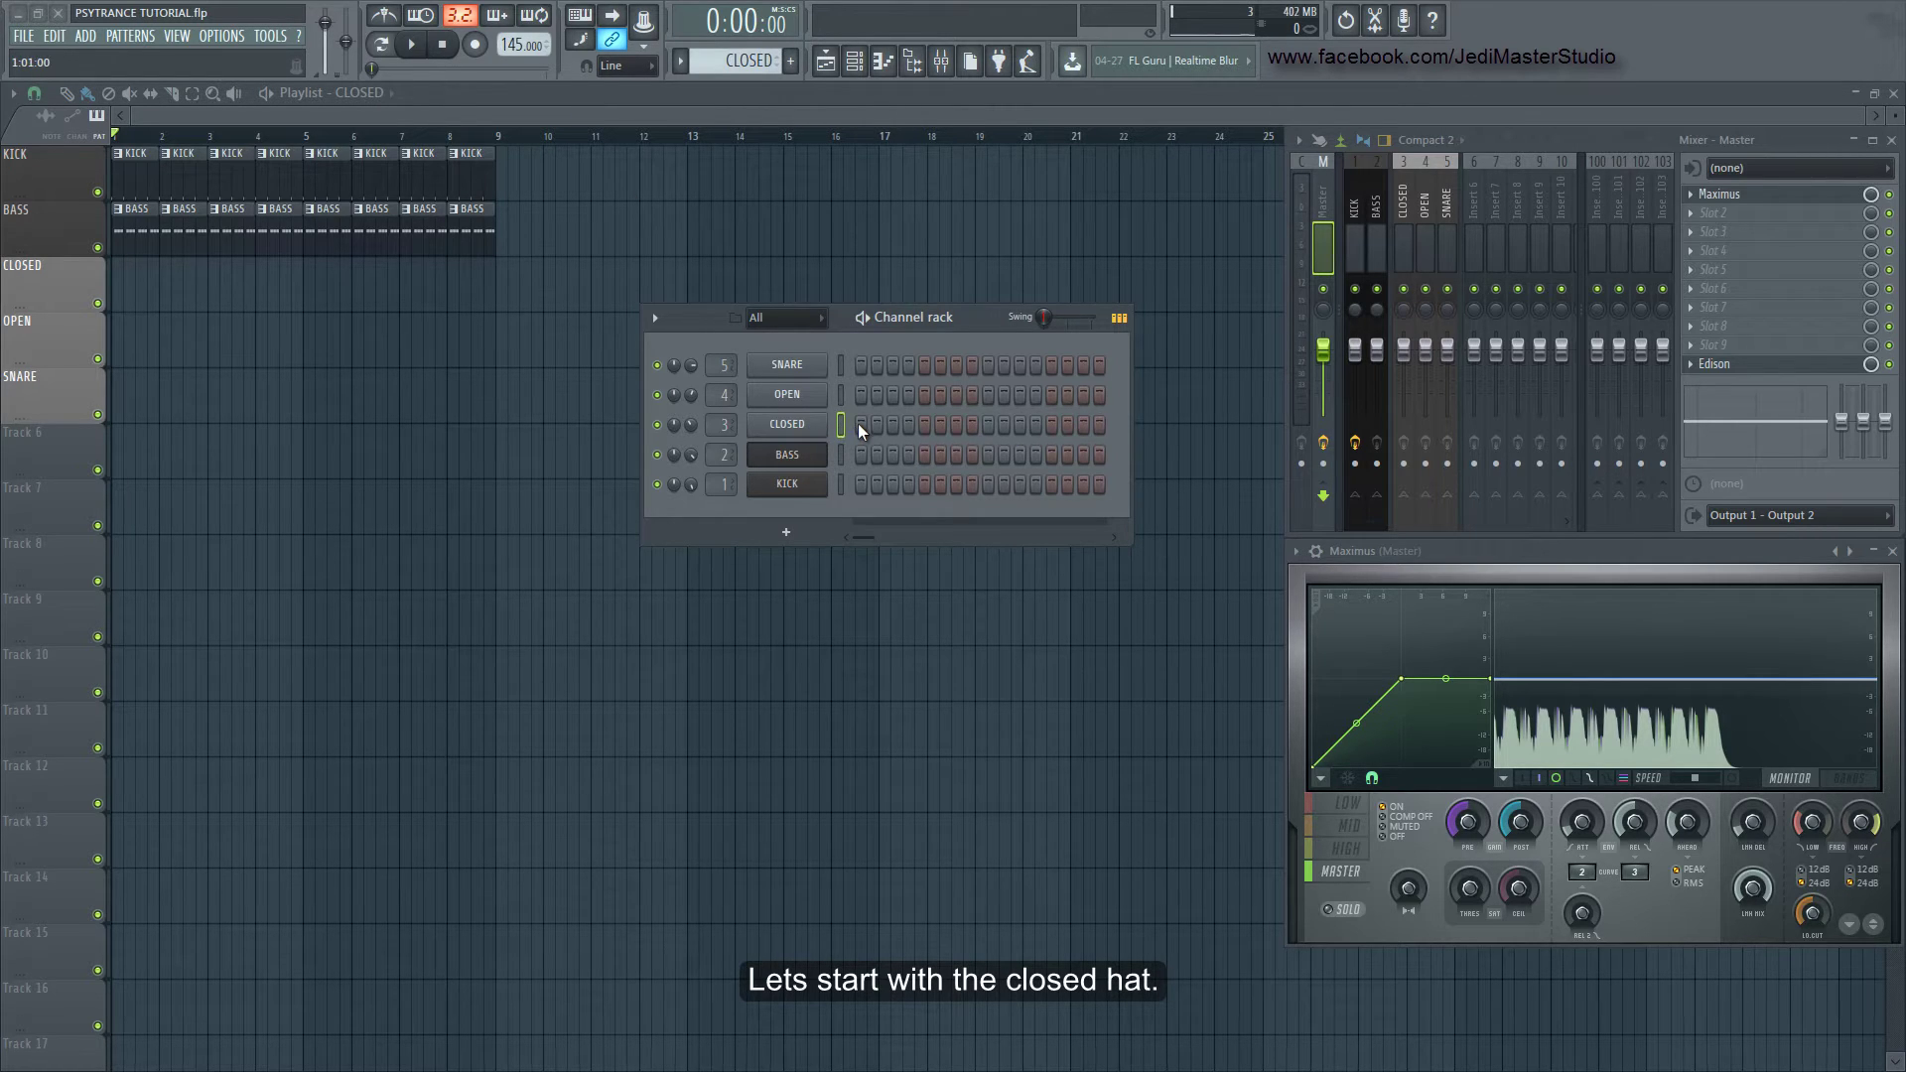
left_click_drag(859, 425, 951, 425)
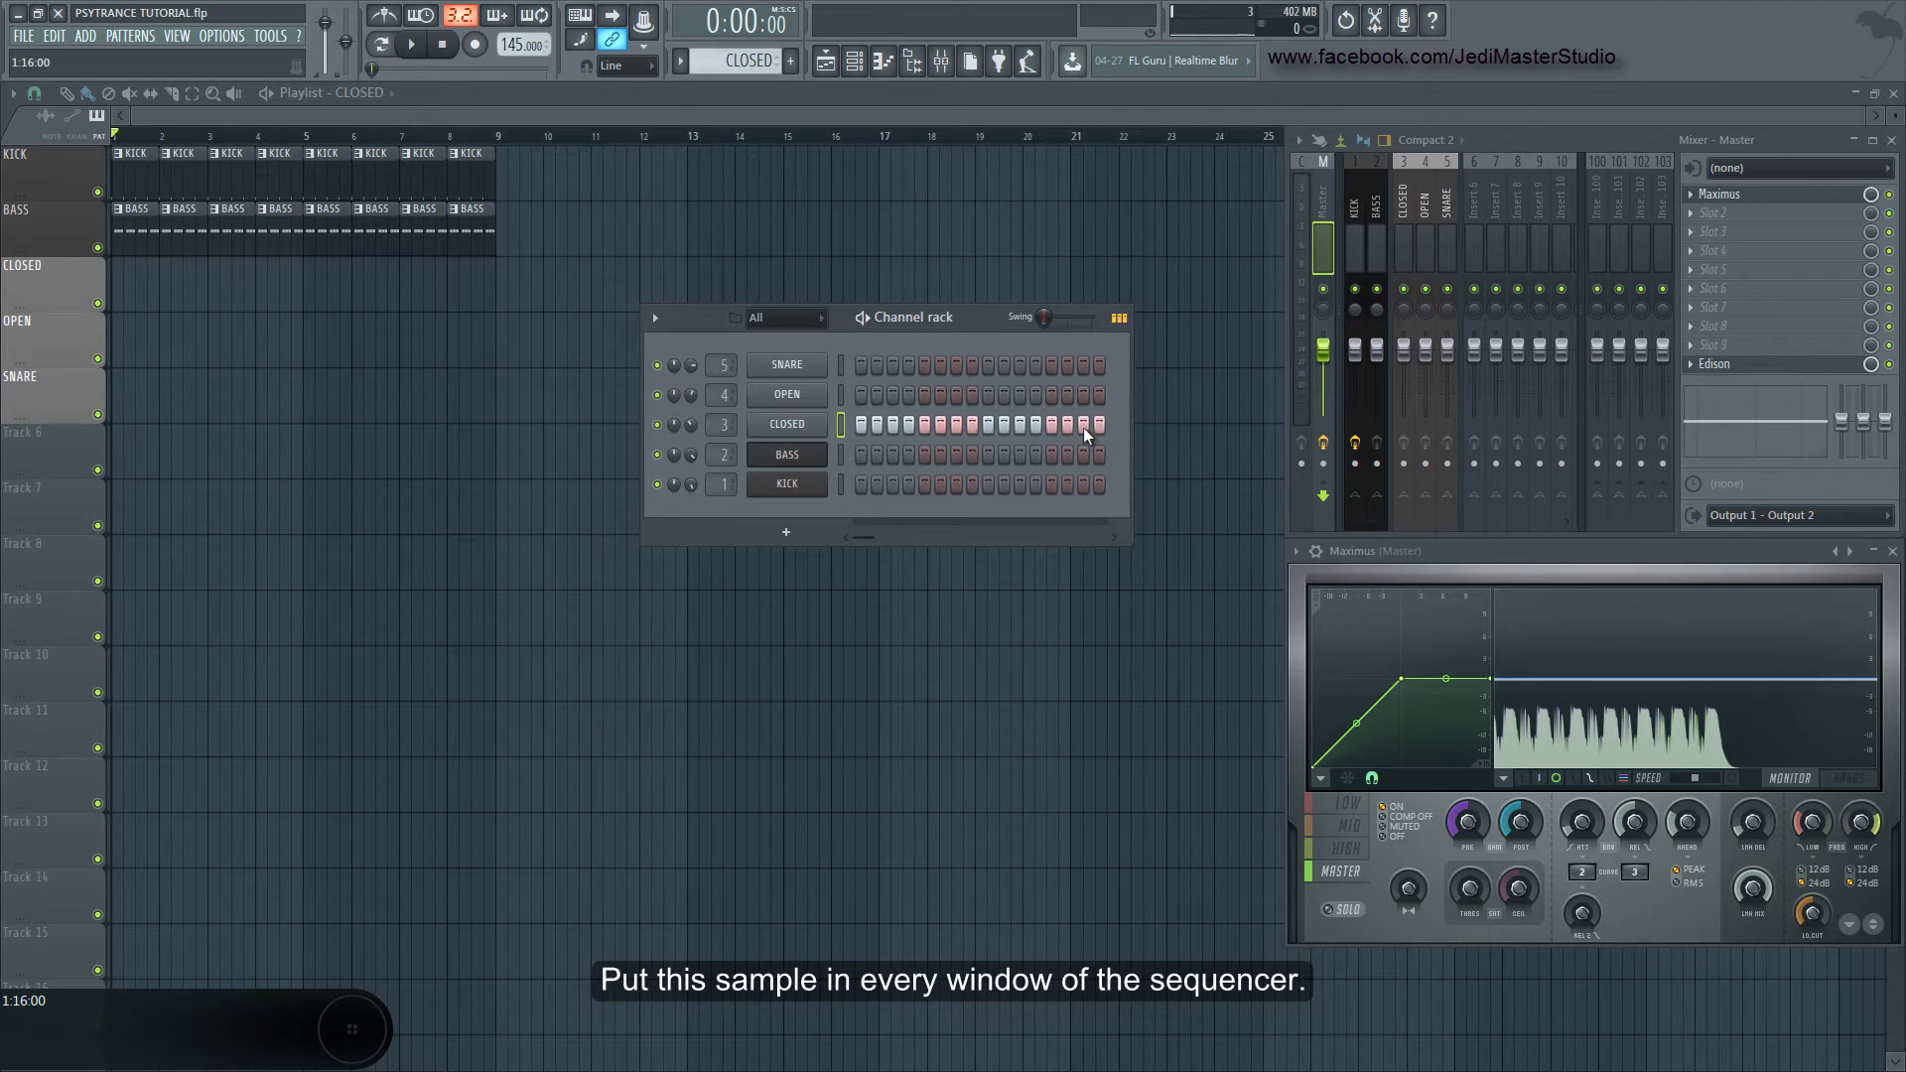
Open the CLOSED channel's piano roll and lower the velocity of all 16 hat notes evenly to about 37%
right_click(812, 425)
left_click(903, 426)
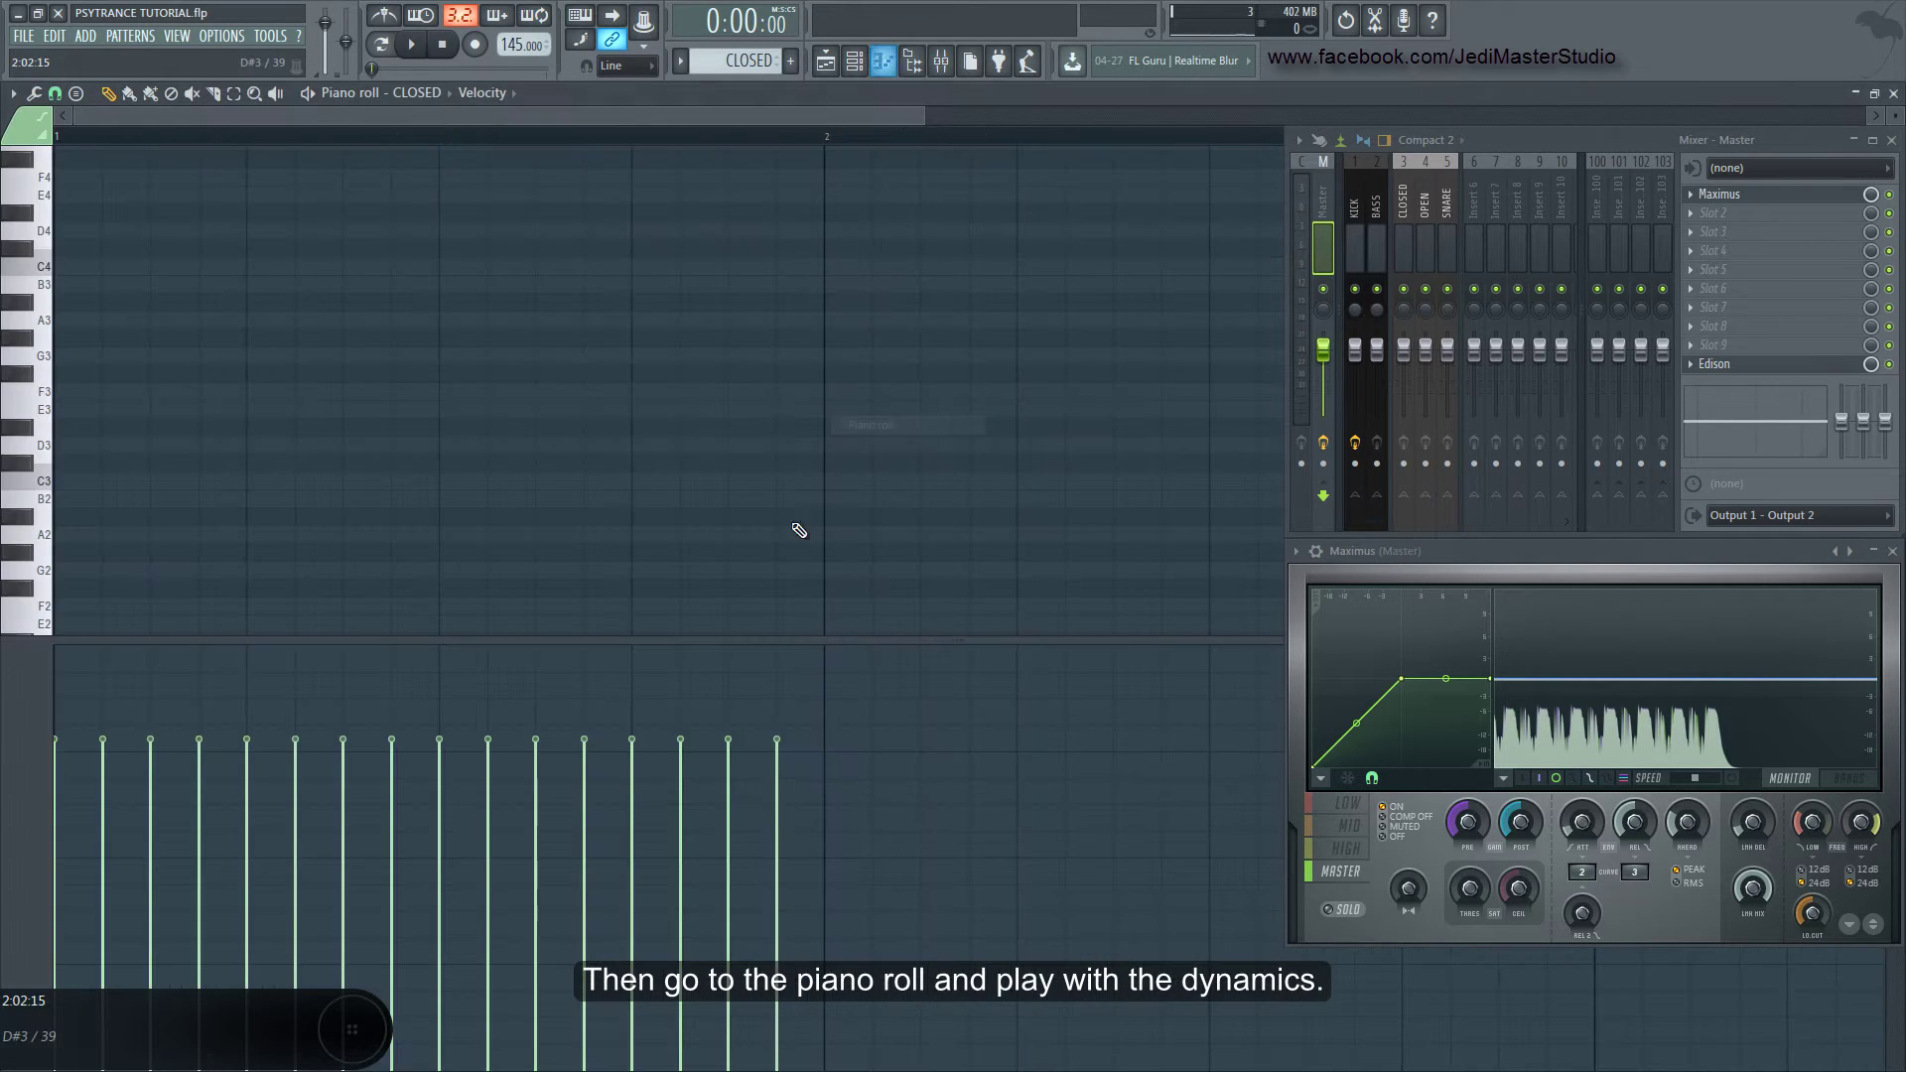
left_click_drag(702, 638, 710, 608)
scroll(728, 437, "up", 4)
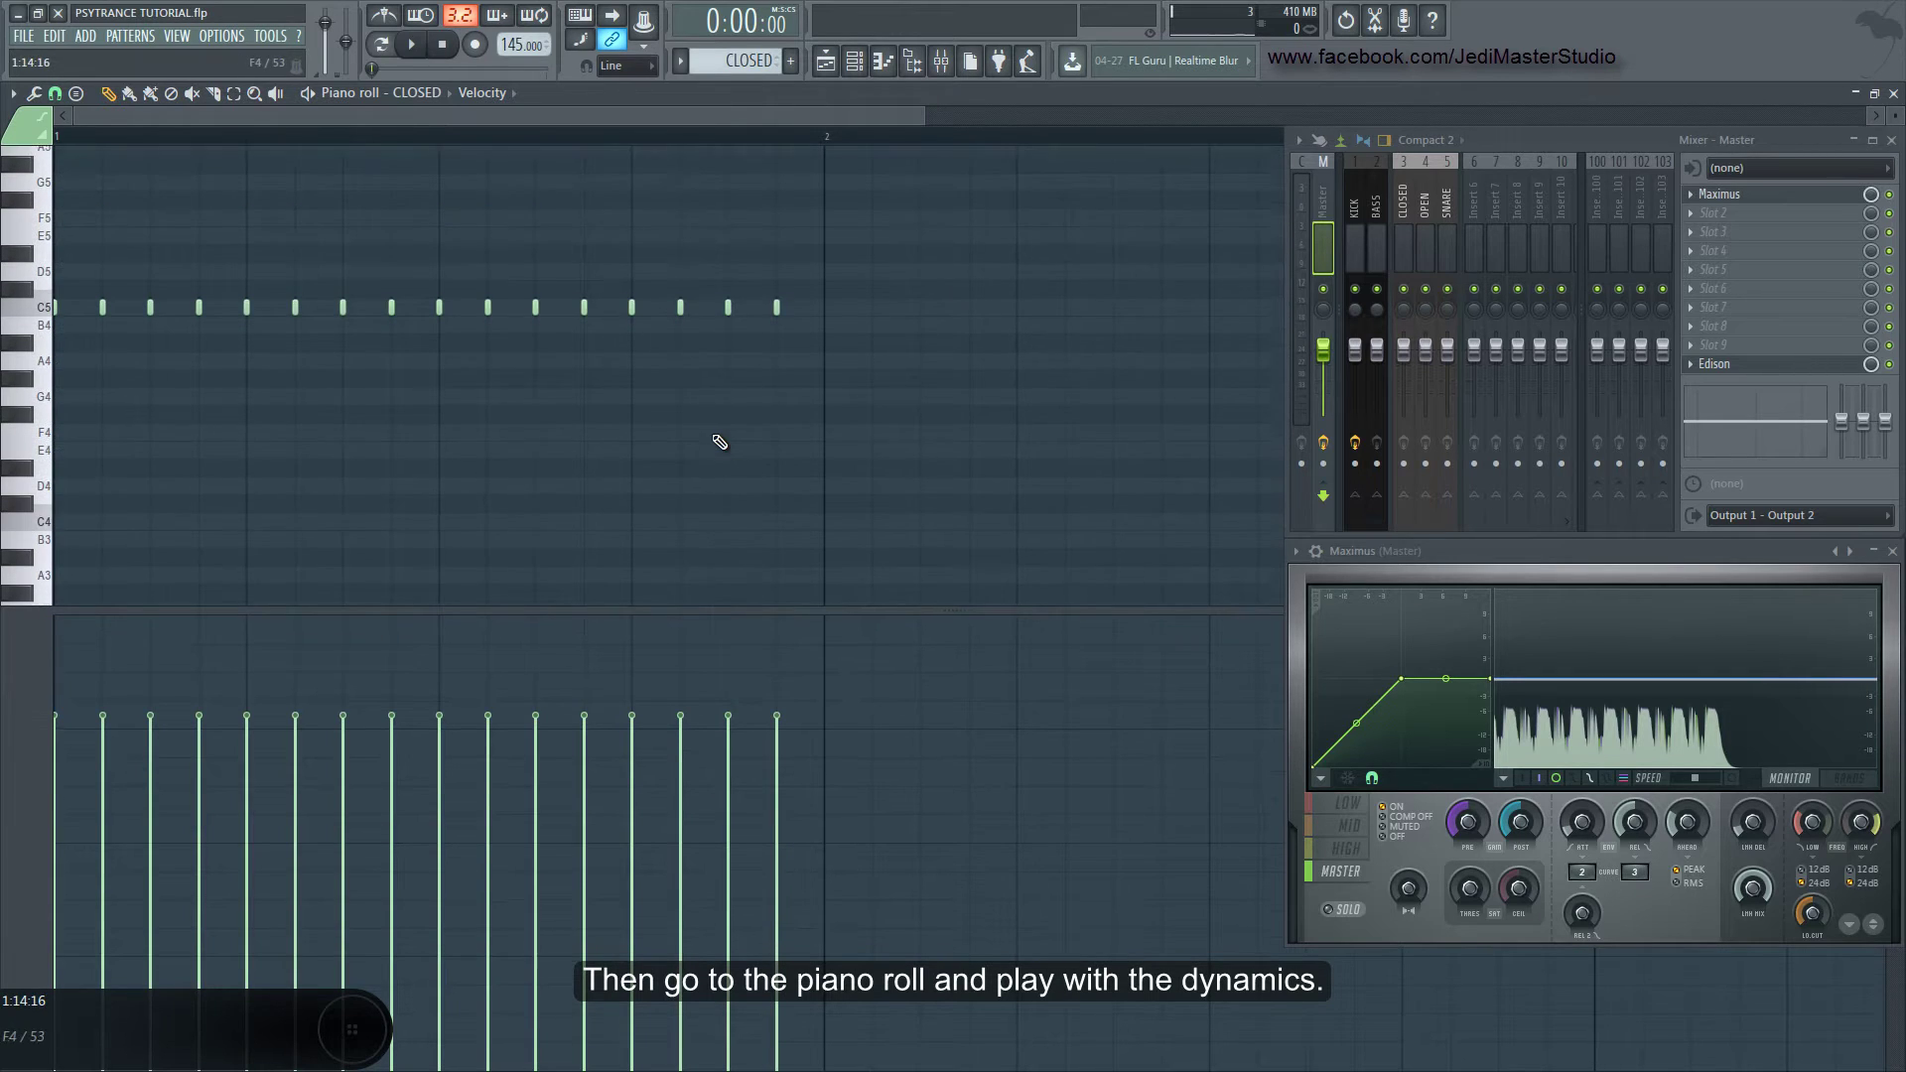
scroll(715, 437, "up", 3)
scroll(710, 442, "down", 1)
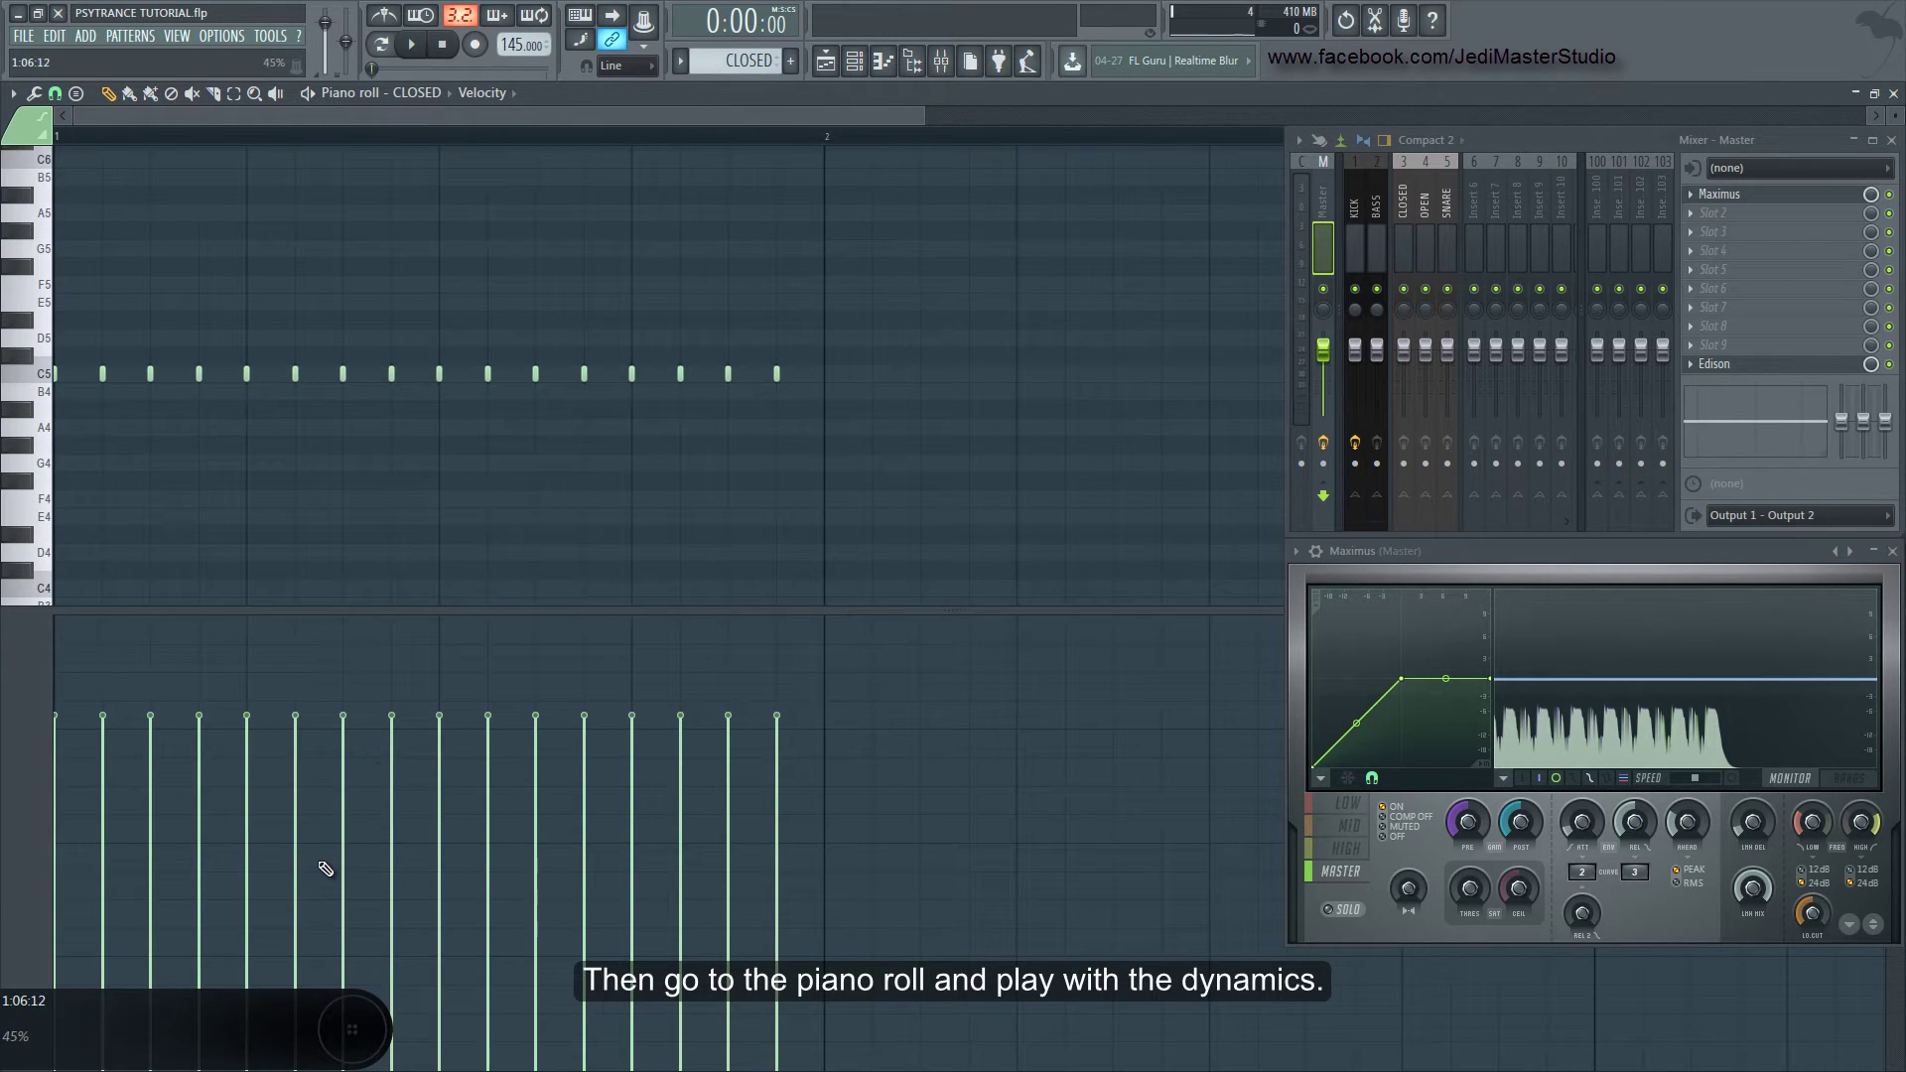
left_click(128, 92)
left_click_drag(63, 906, 805, 909)
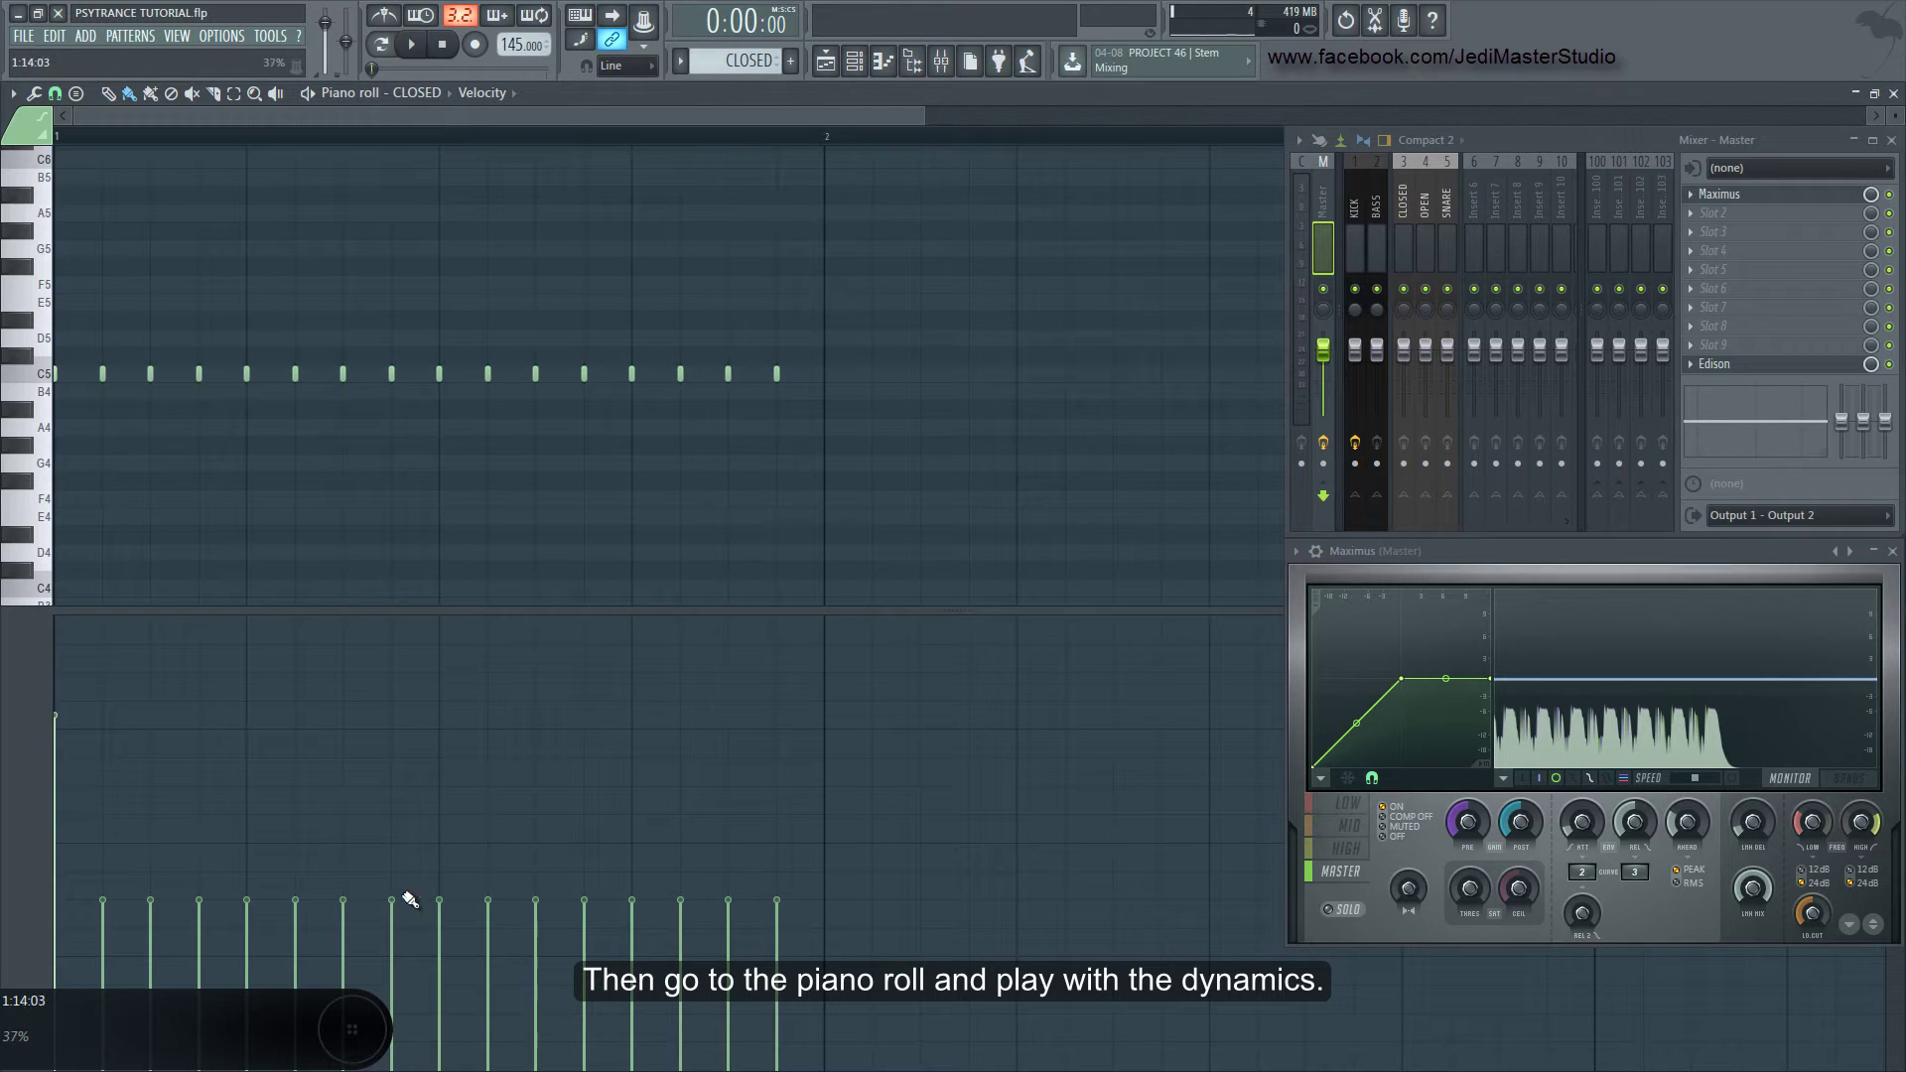
left_click(57, 905)
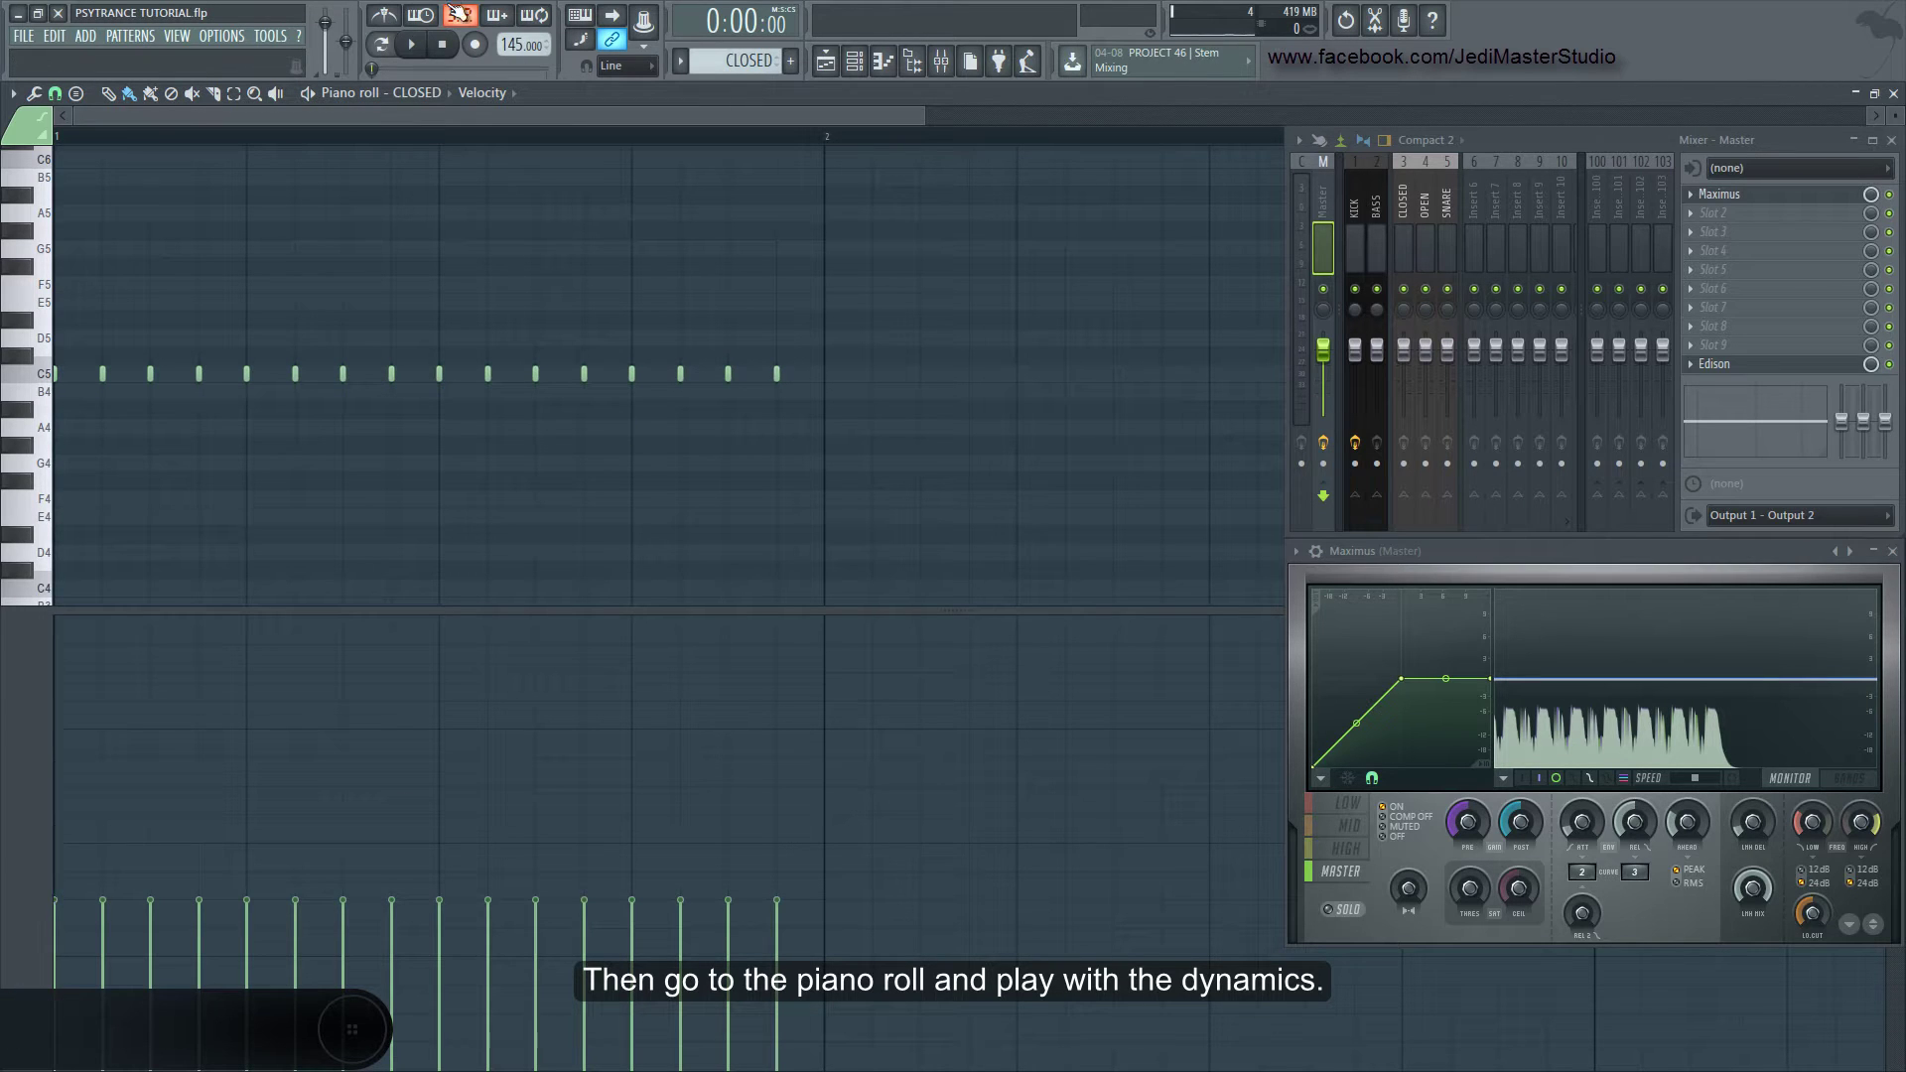
Audition the closed hat pattern in pattern mode, raise the CLOSED channel's volume, and listen to it again
left_click(411, 45)
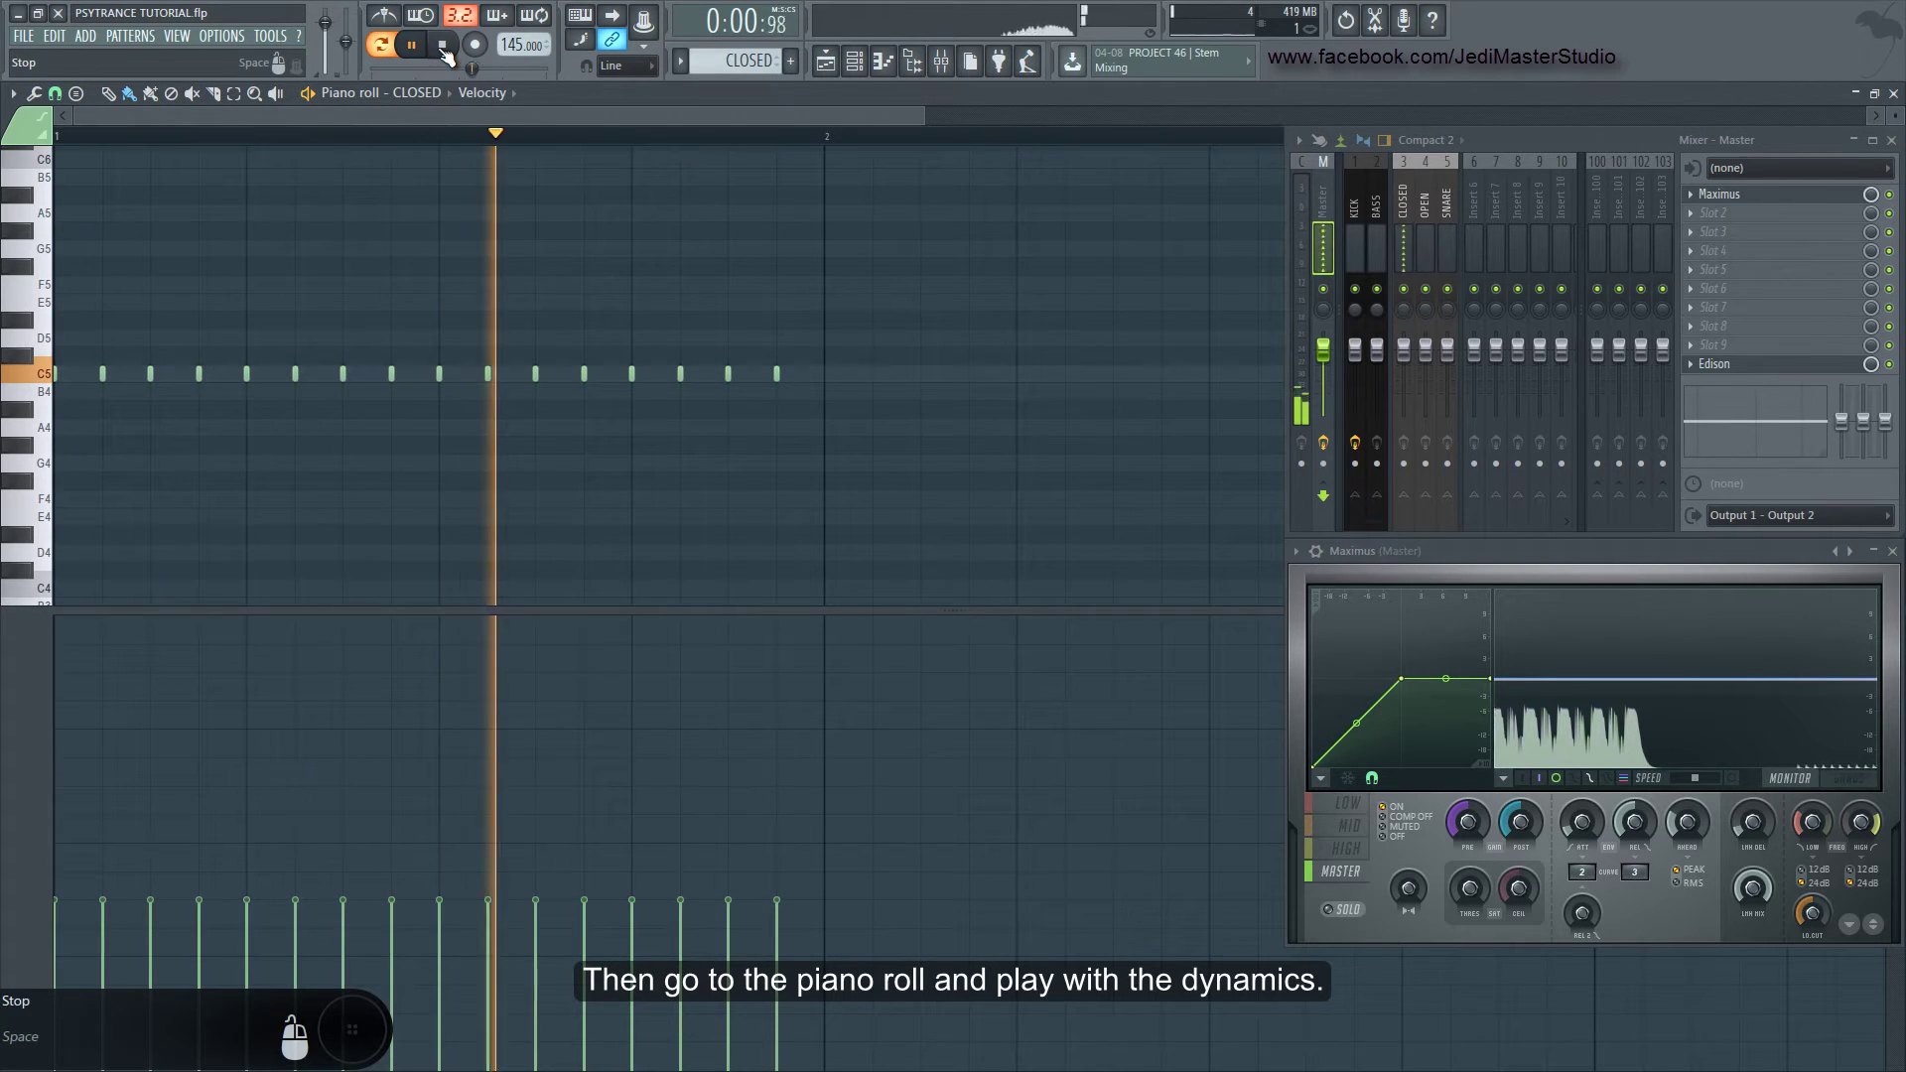
left_click(444, 47)
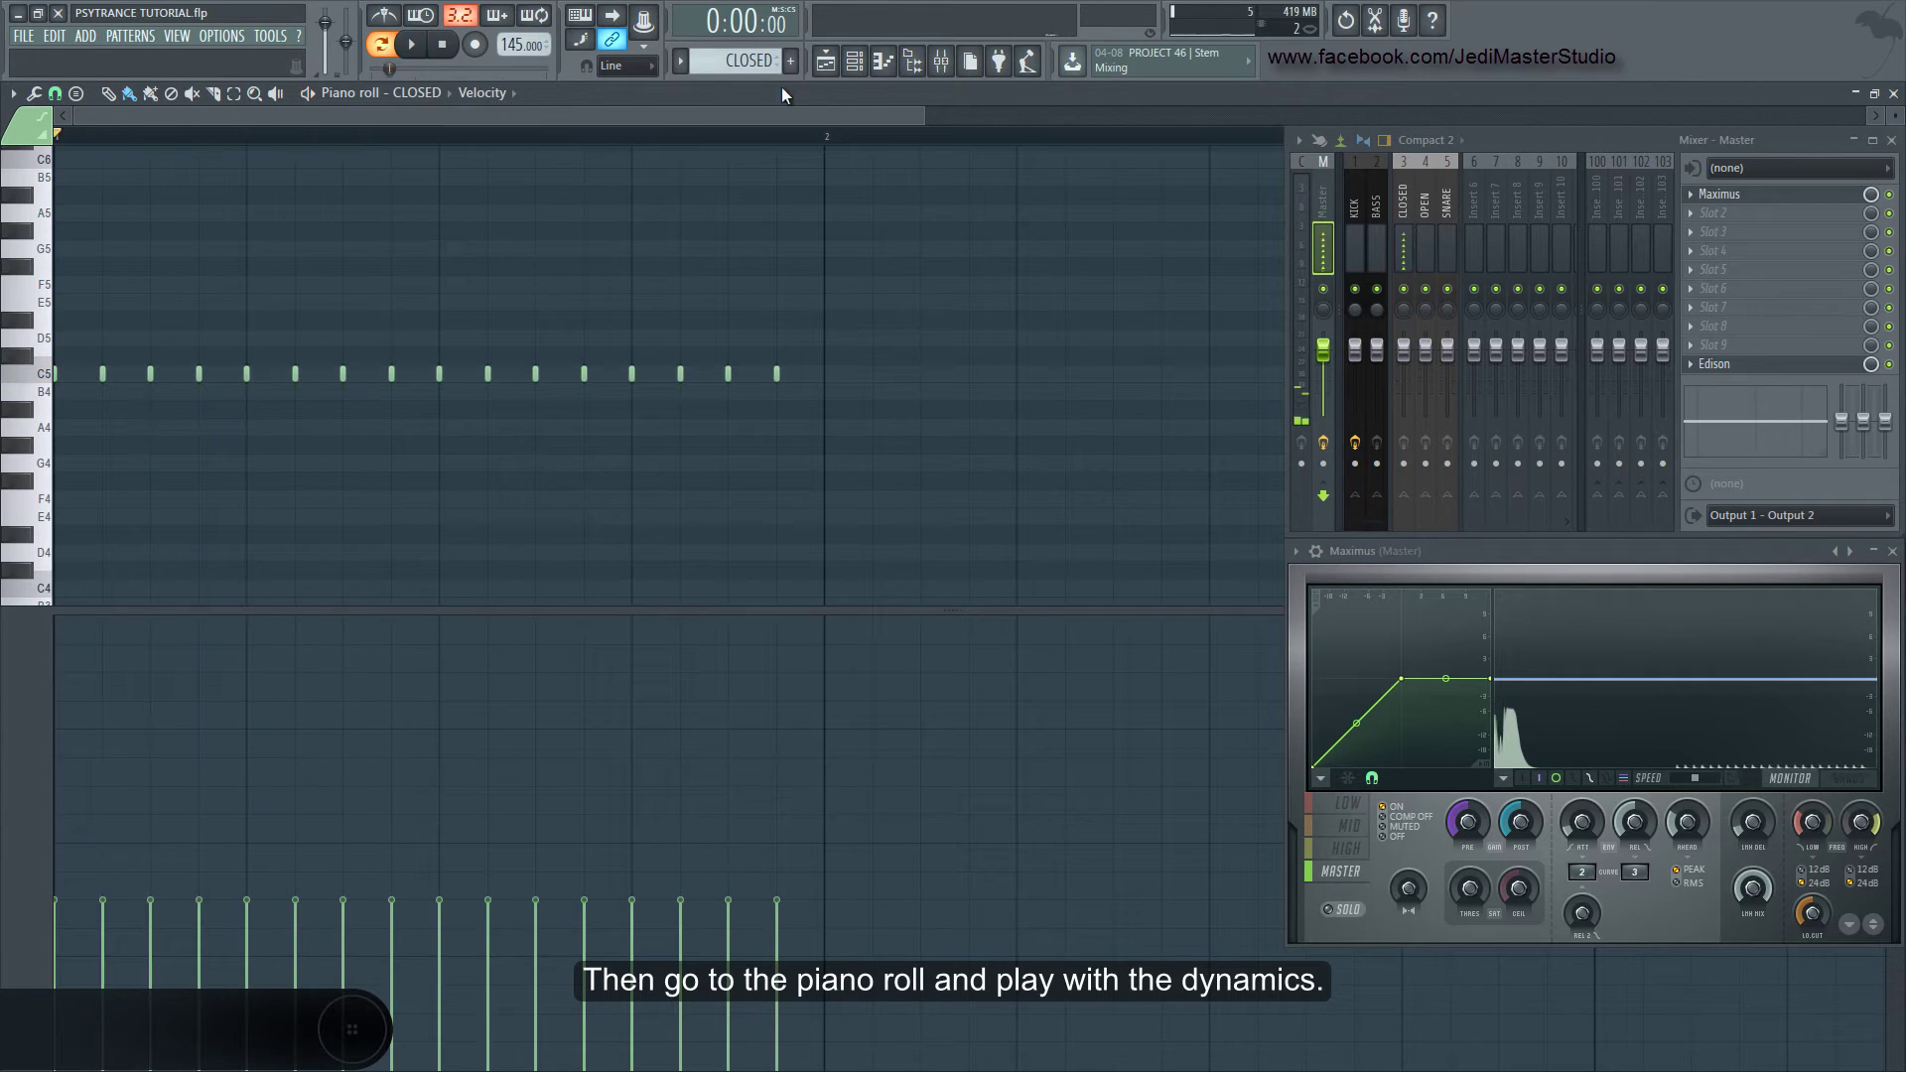
left_click(854, 61)
right_click(690, 425)
left_click(710, 439)
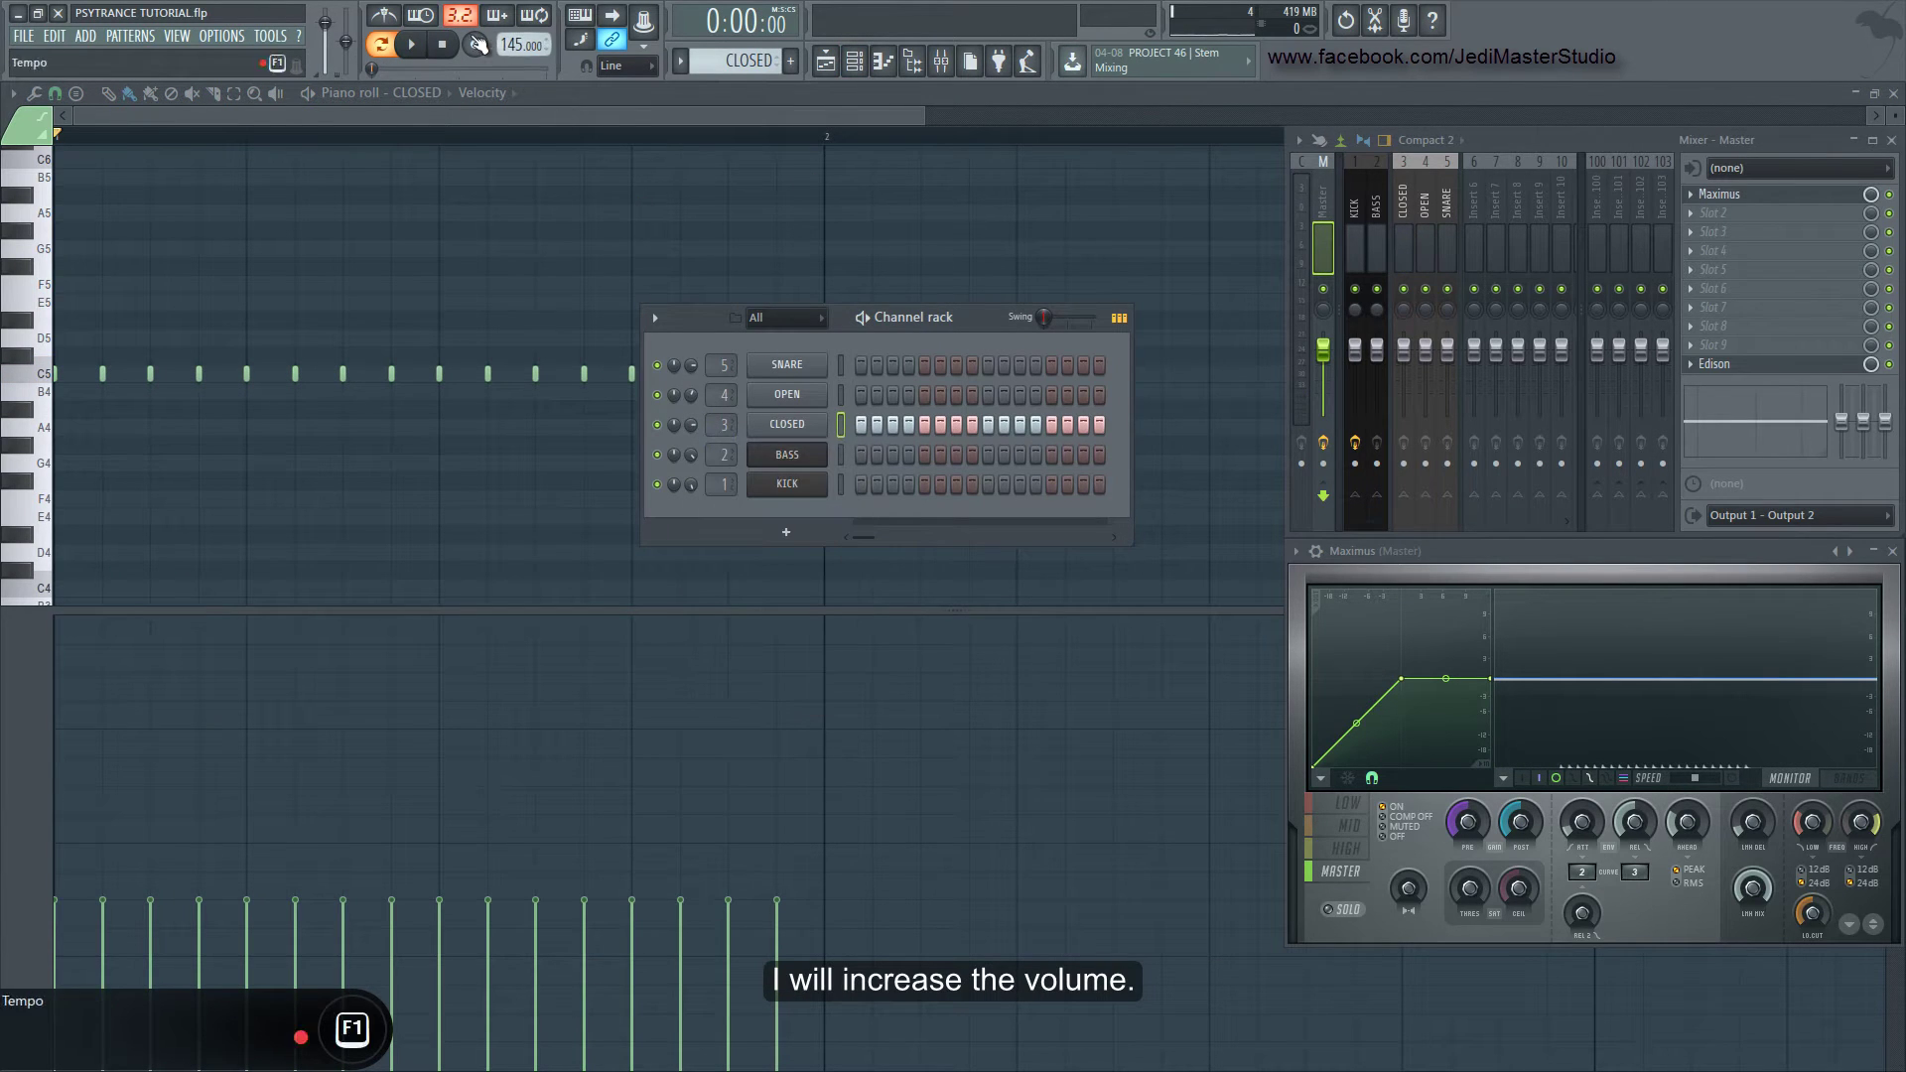
left_click(417, 46)
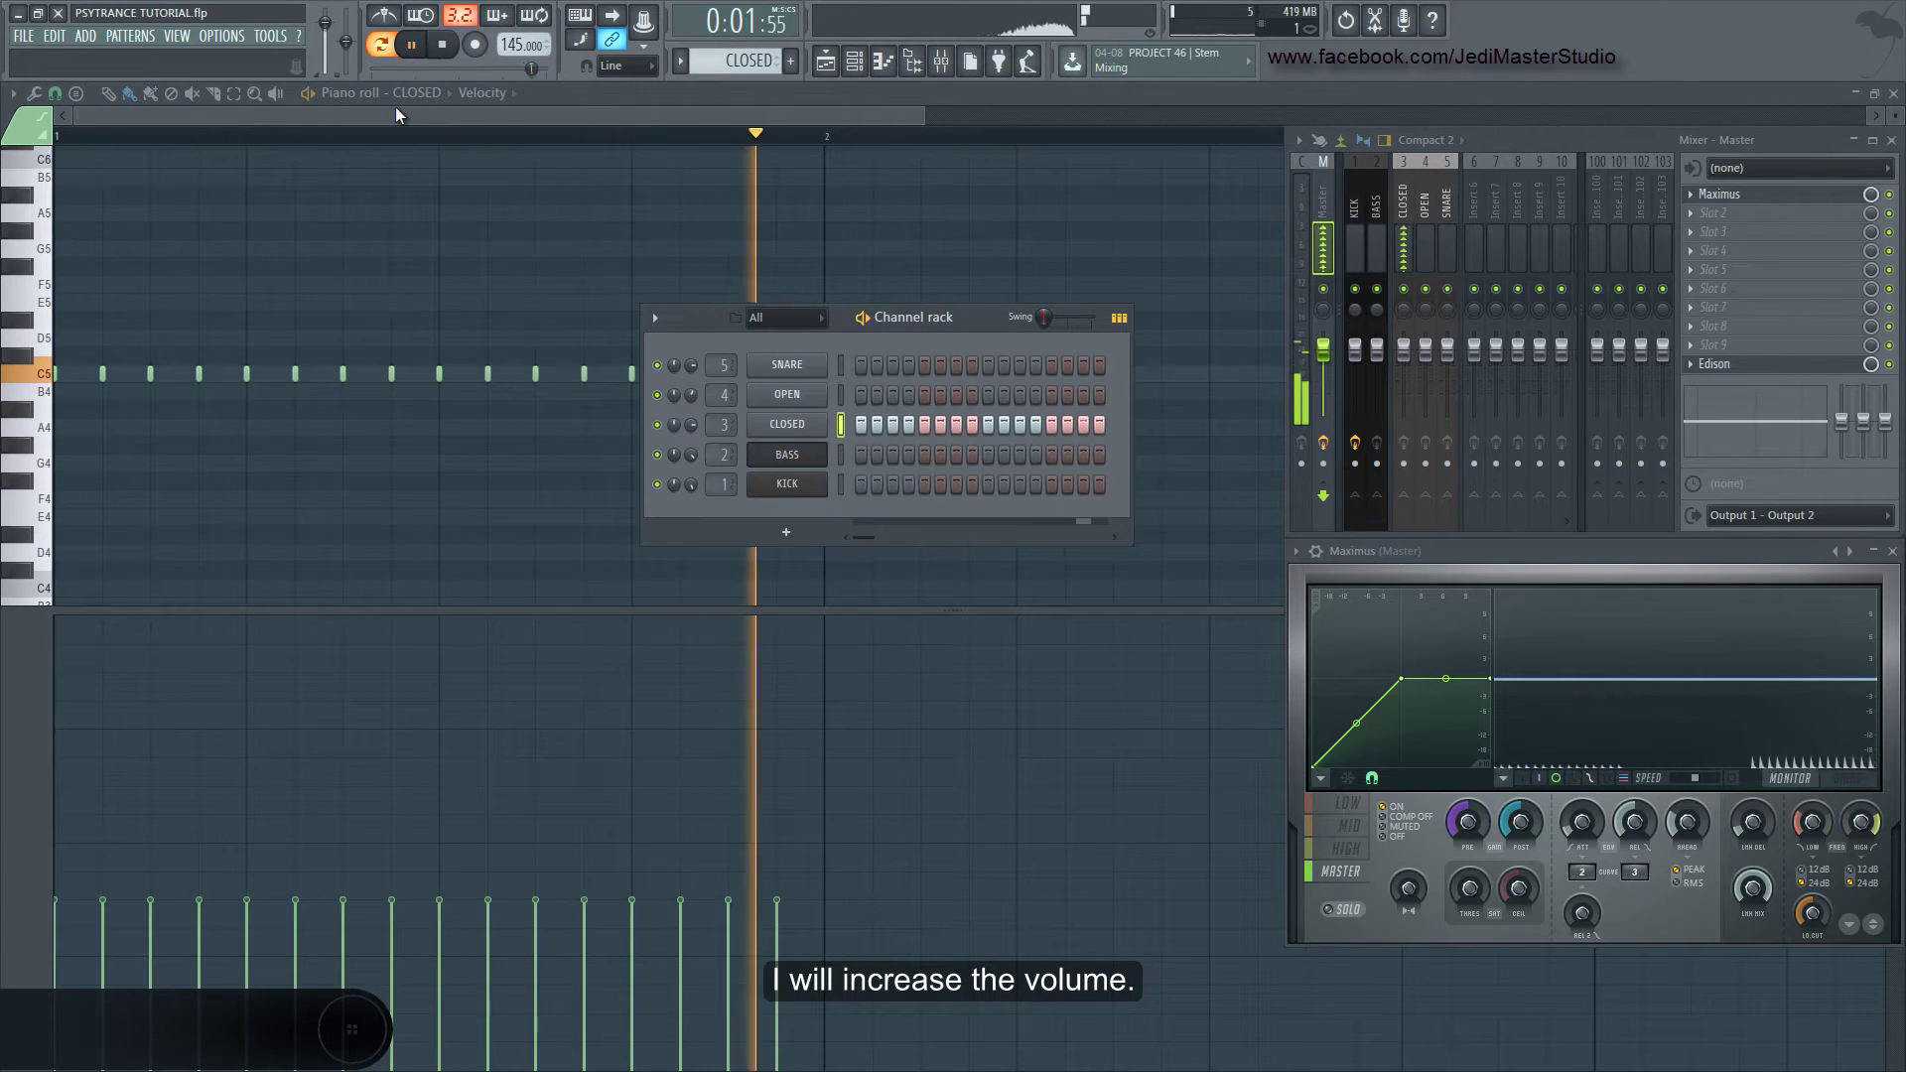
key("space")
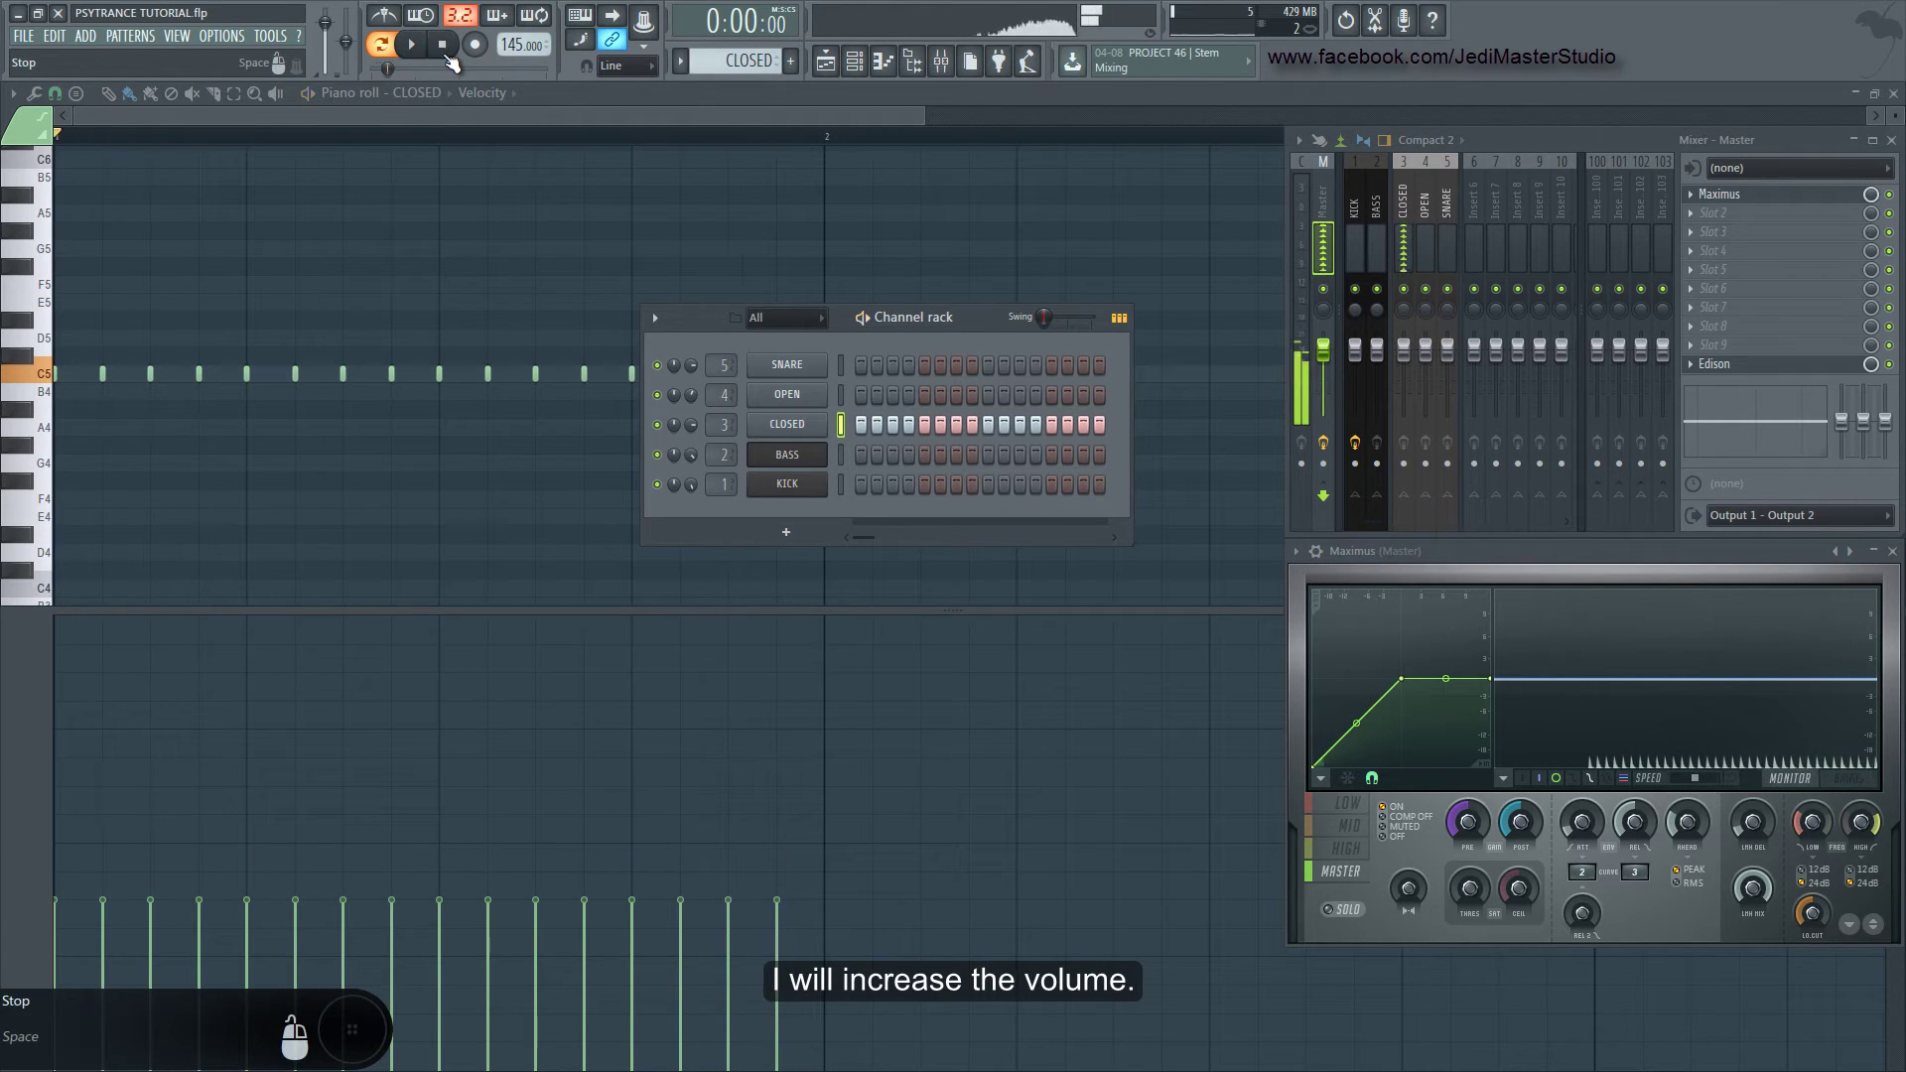
Accent the third and eleventh closed hat notes by raising their velocity to about 75%, and audition the pattern
left_click(151, 731)
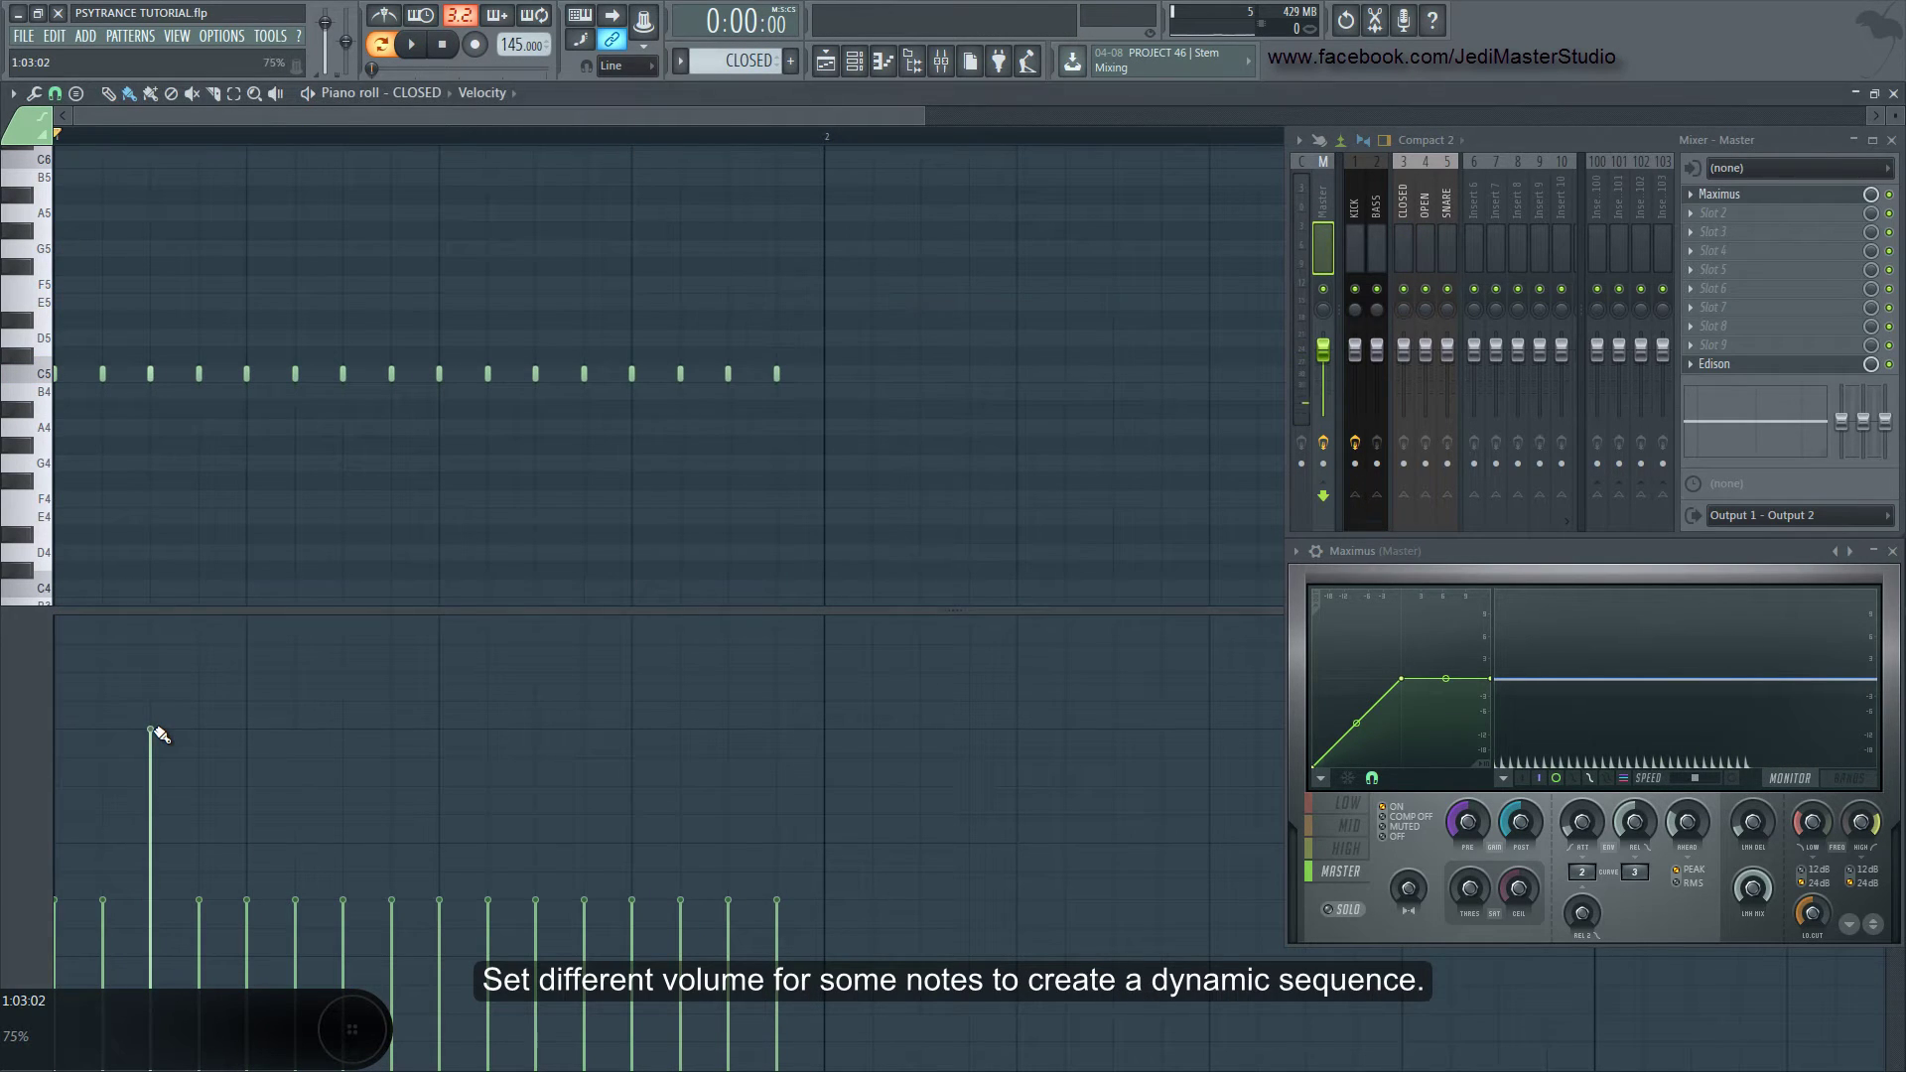
left_click(536, 731)
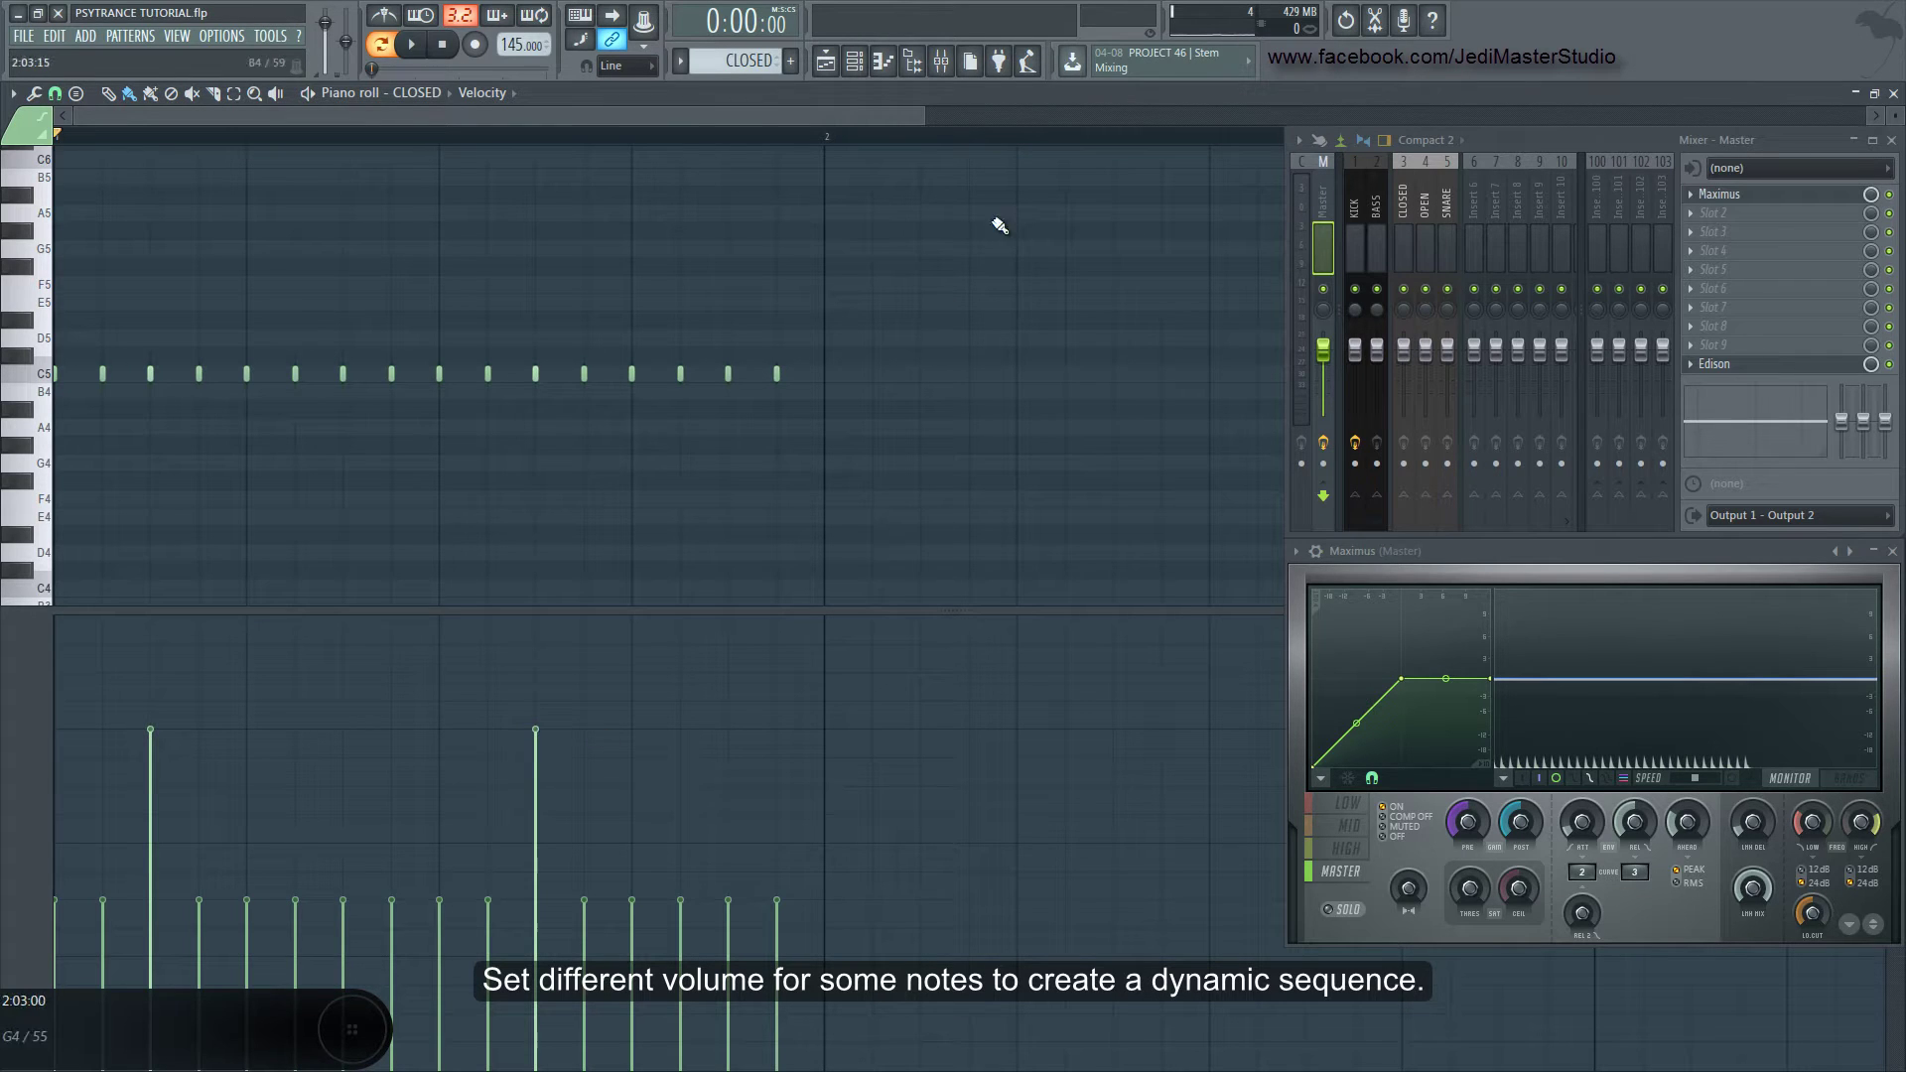
left_click(411, 46)
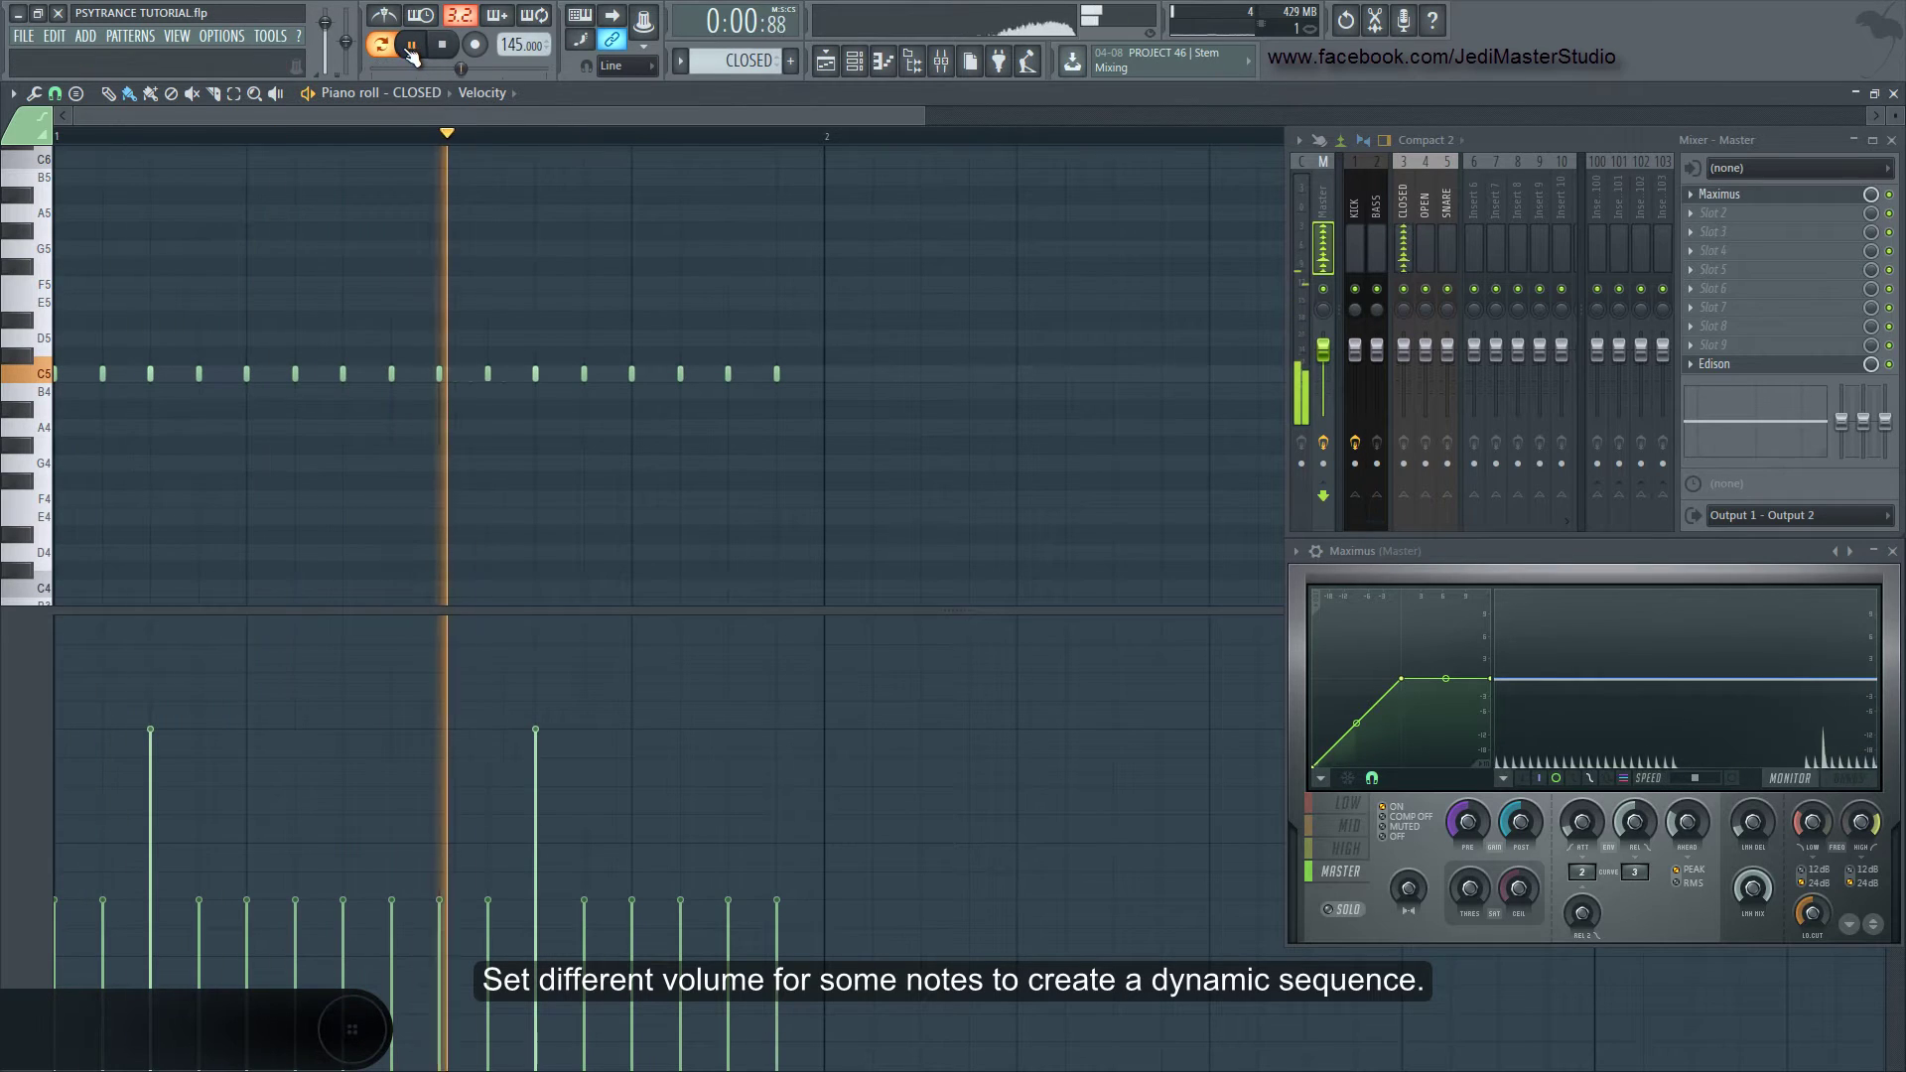
left_click(444, 45)
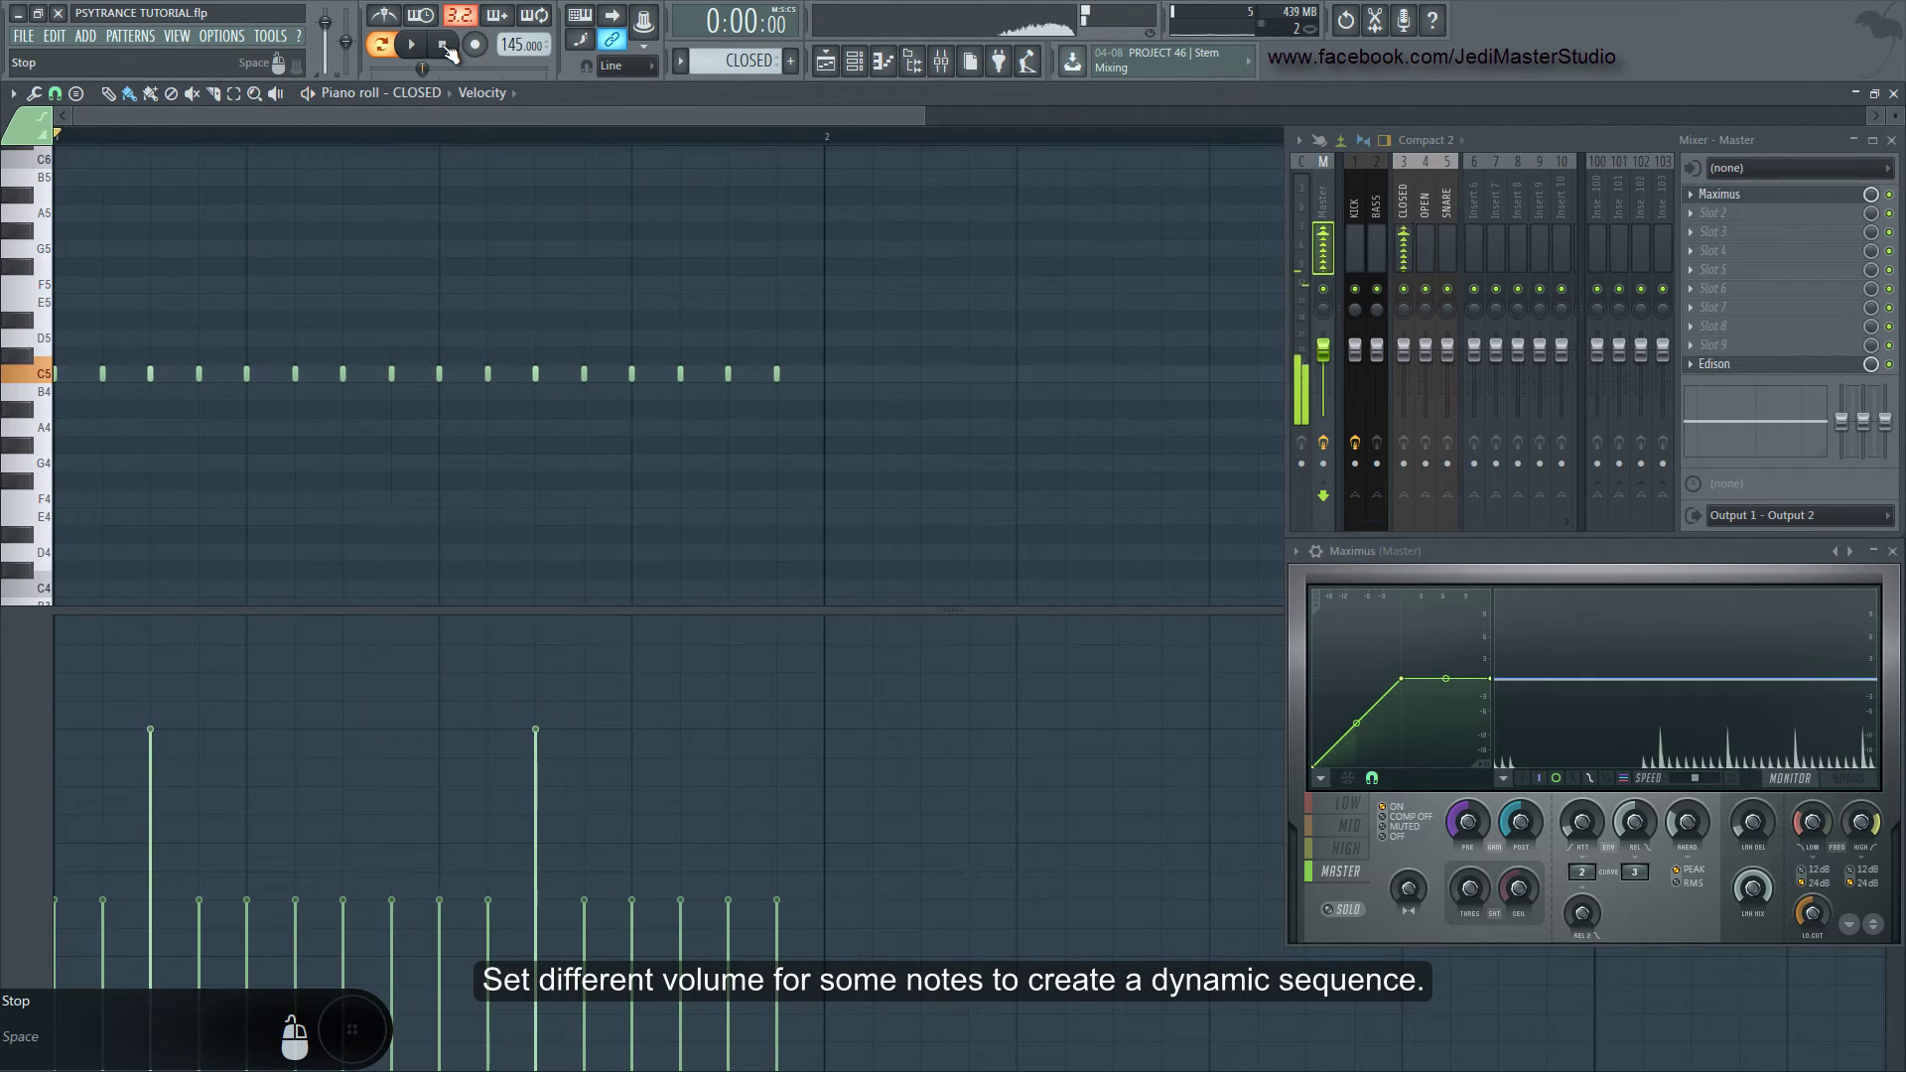
Place the CLOSED pattern on its playlist track across bars 1 to 8 and start playback in song mode
left_click(826, 63)
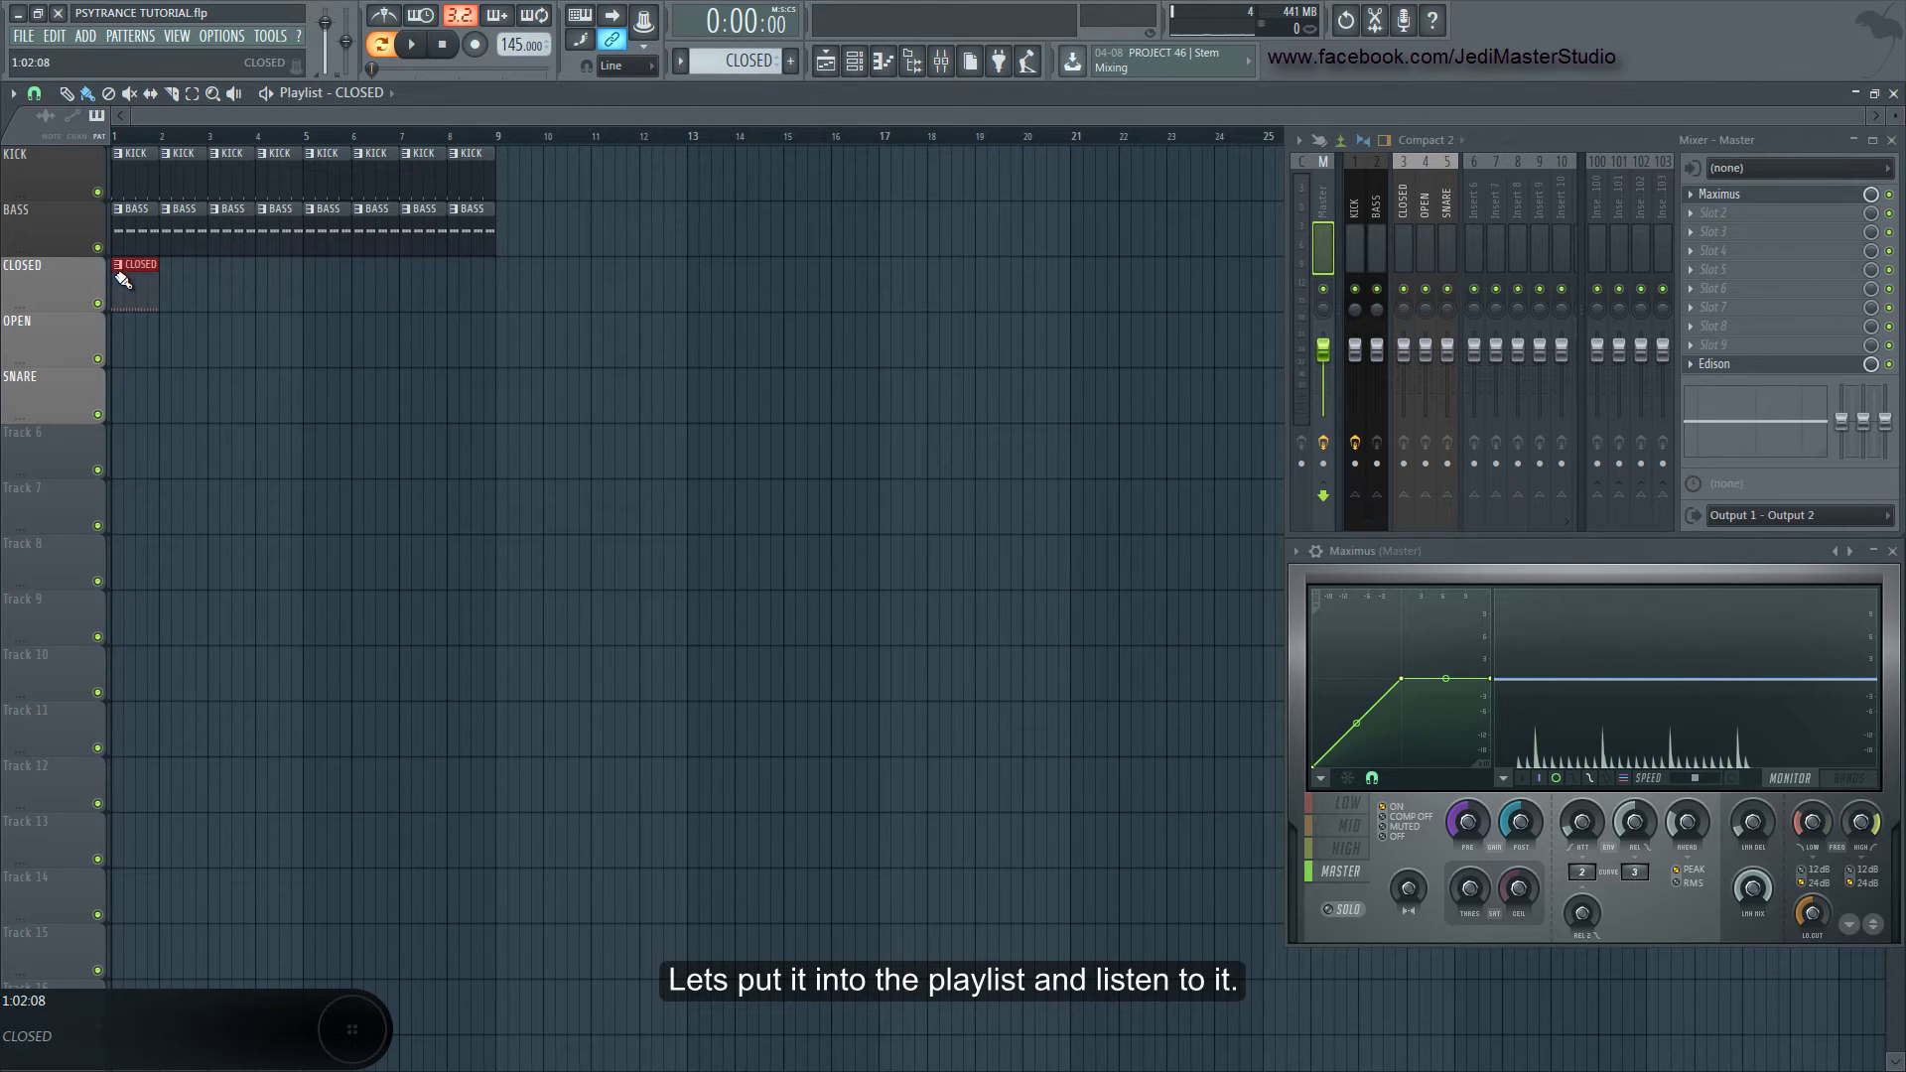
left_click_drag(123, 281, 459, 289)
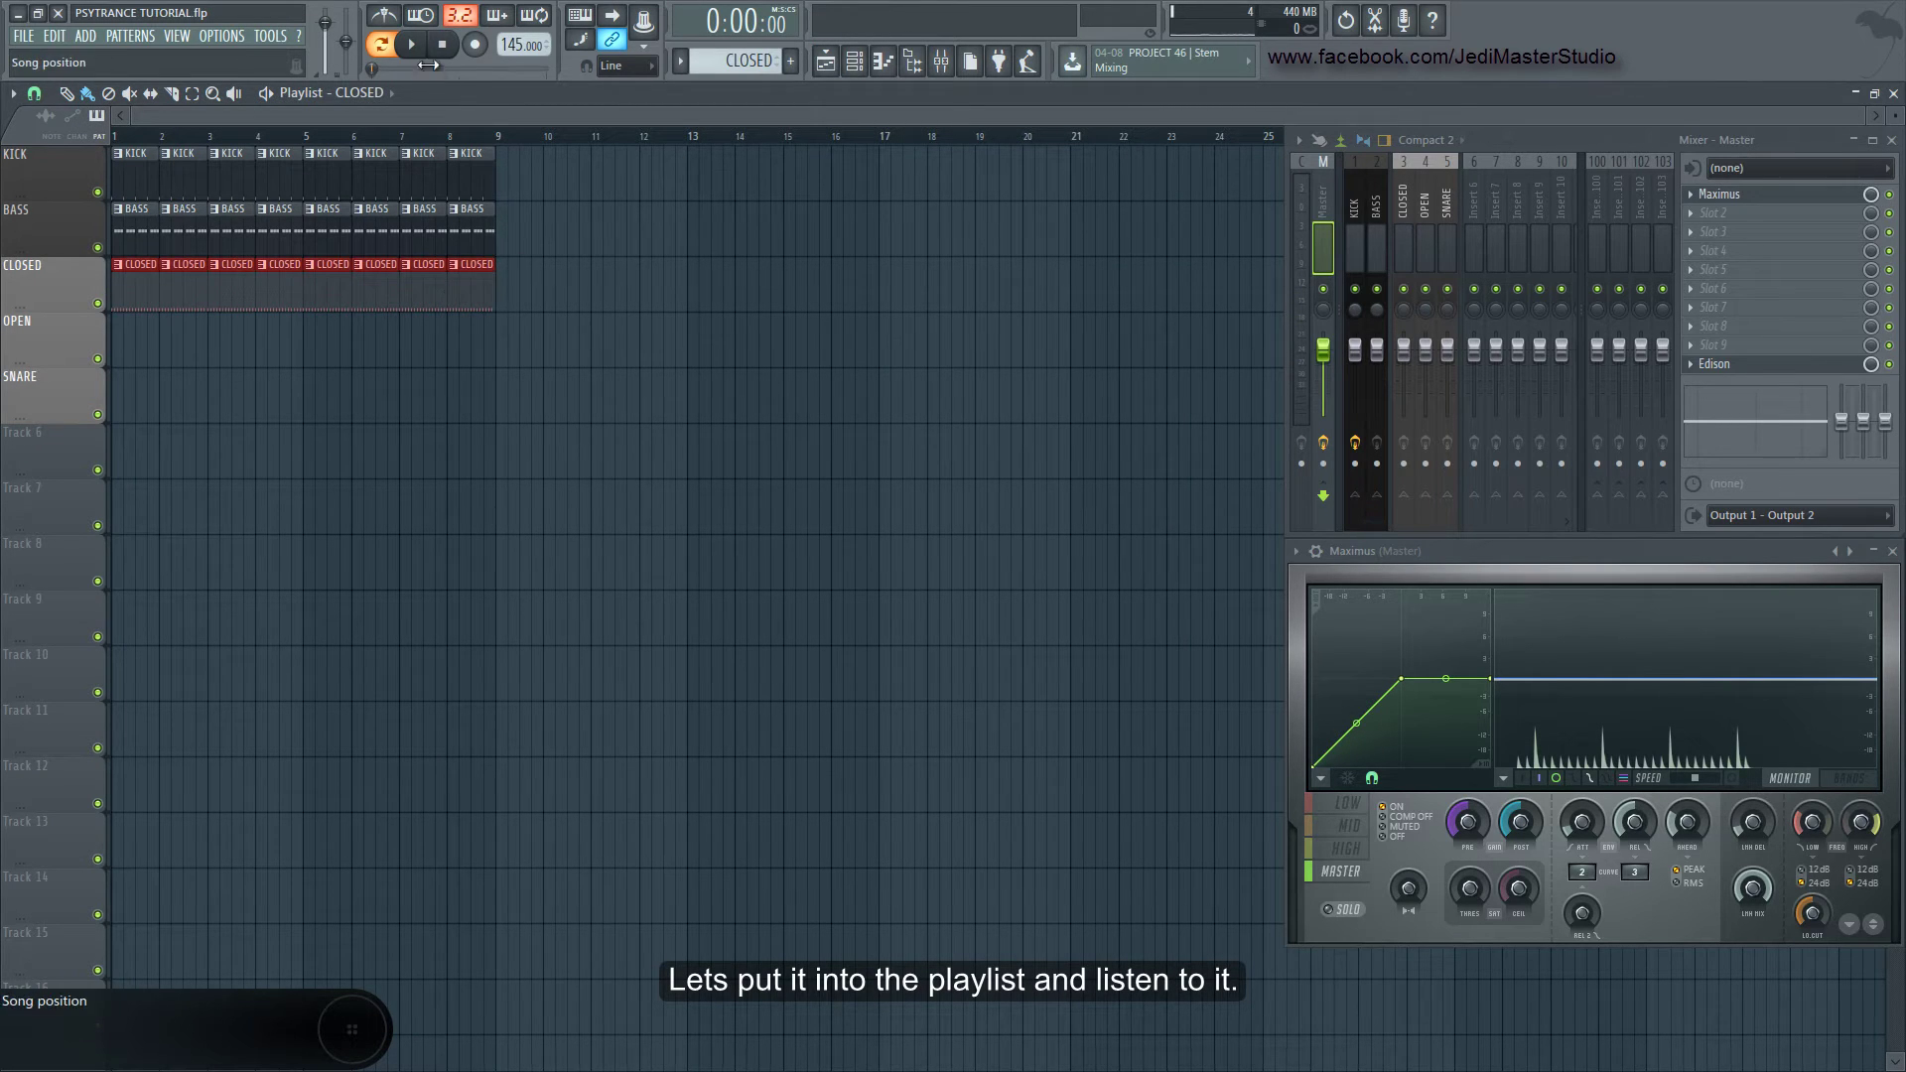
key("space")
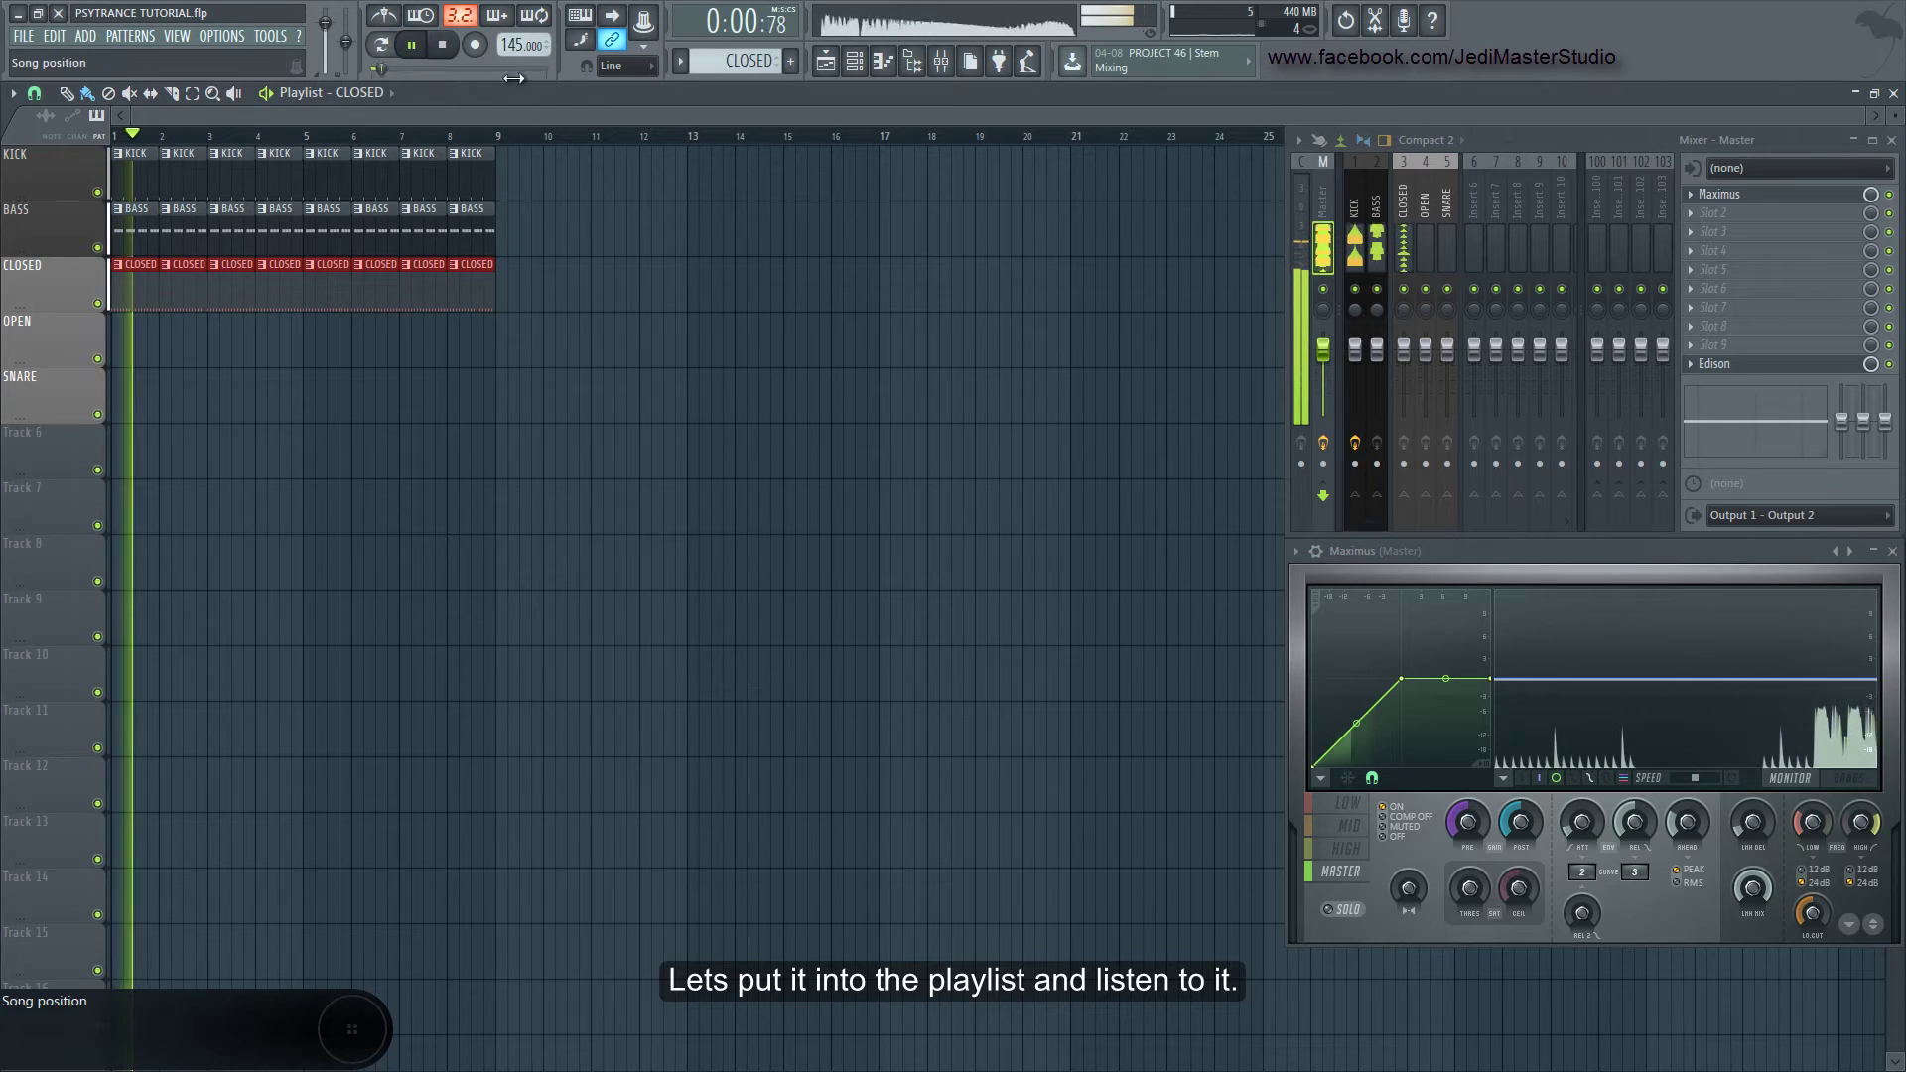
Raise the CLOSED channel's volume further while the arrangement plays, and stop playback
left_click(855, 61)
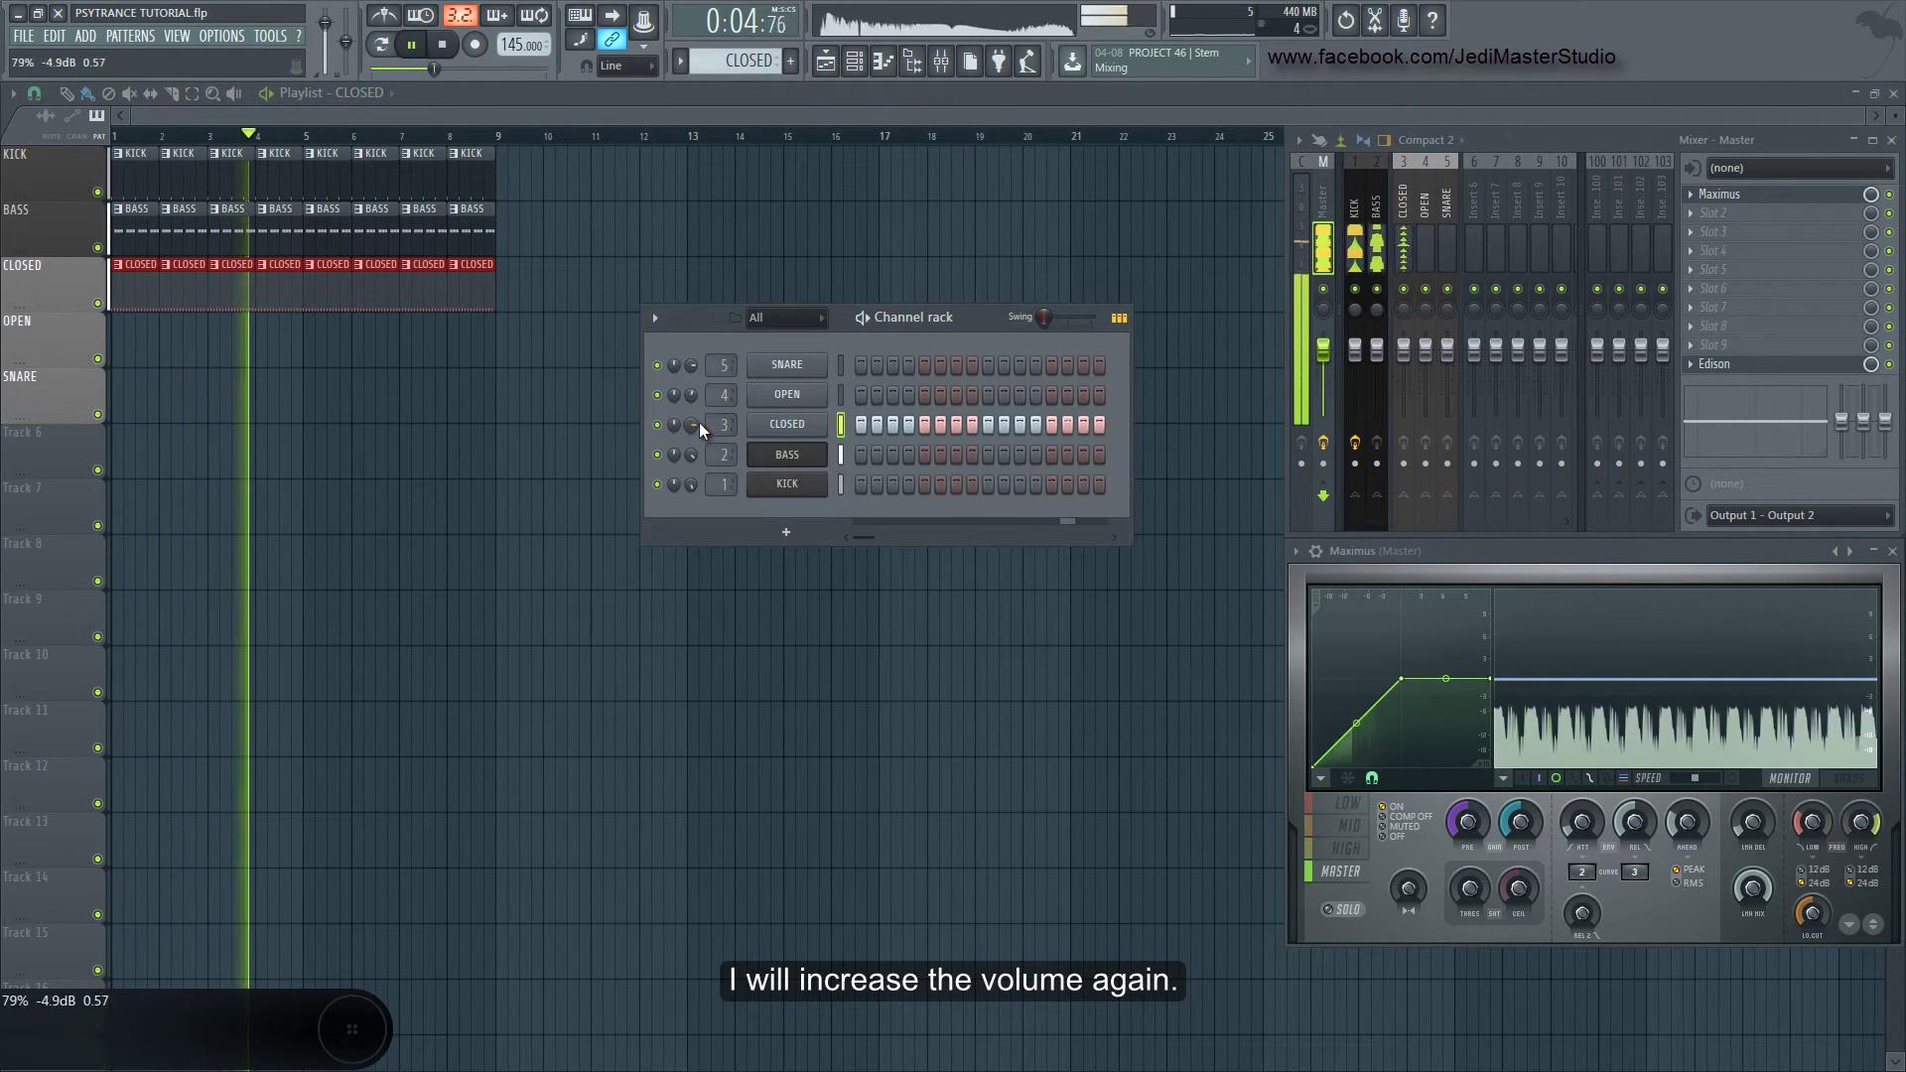
left_click_drag(699, 421, 705, 397)
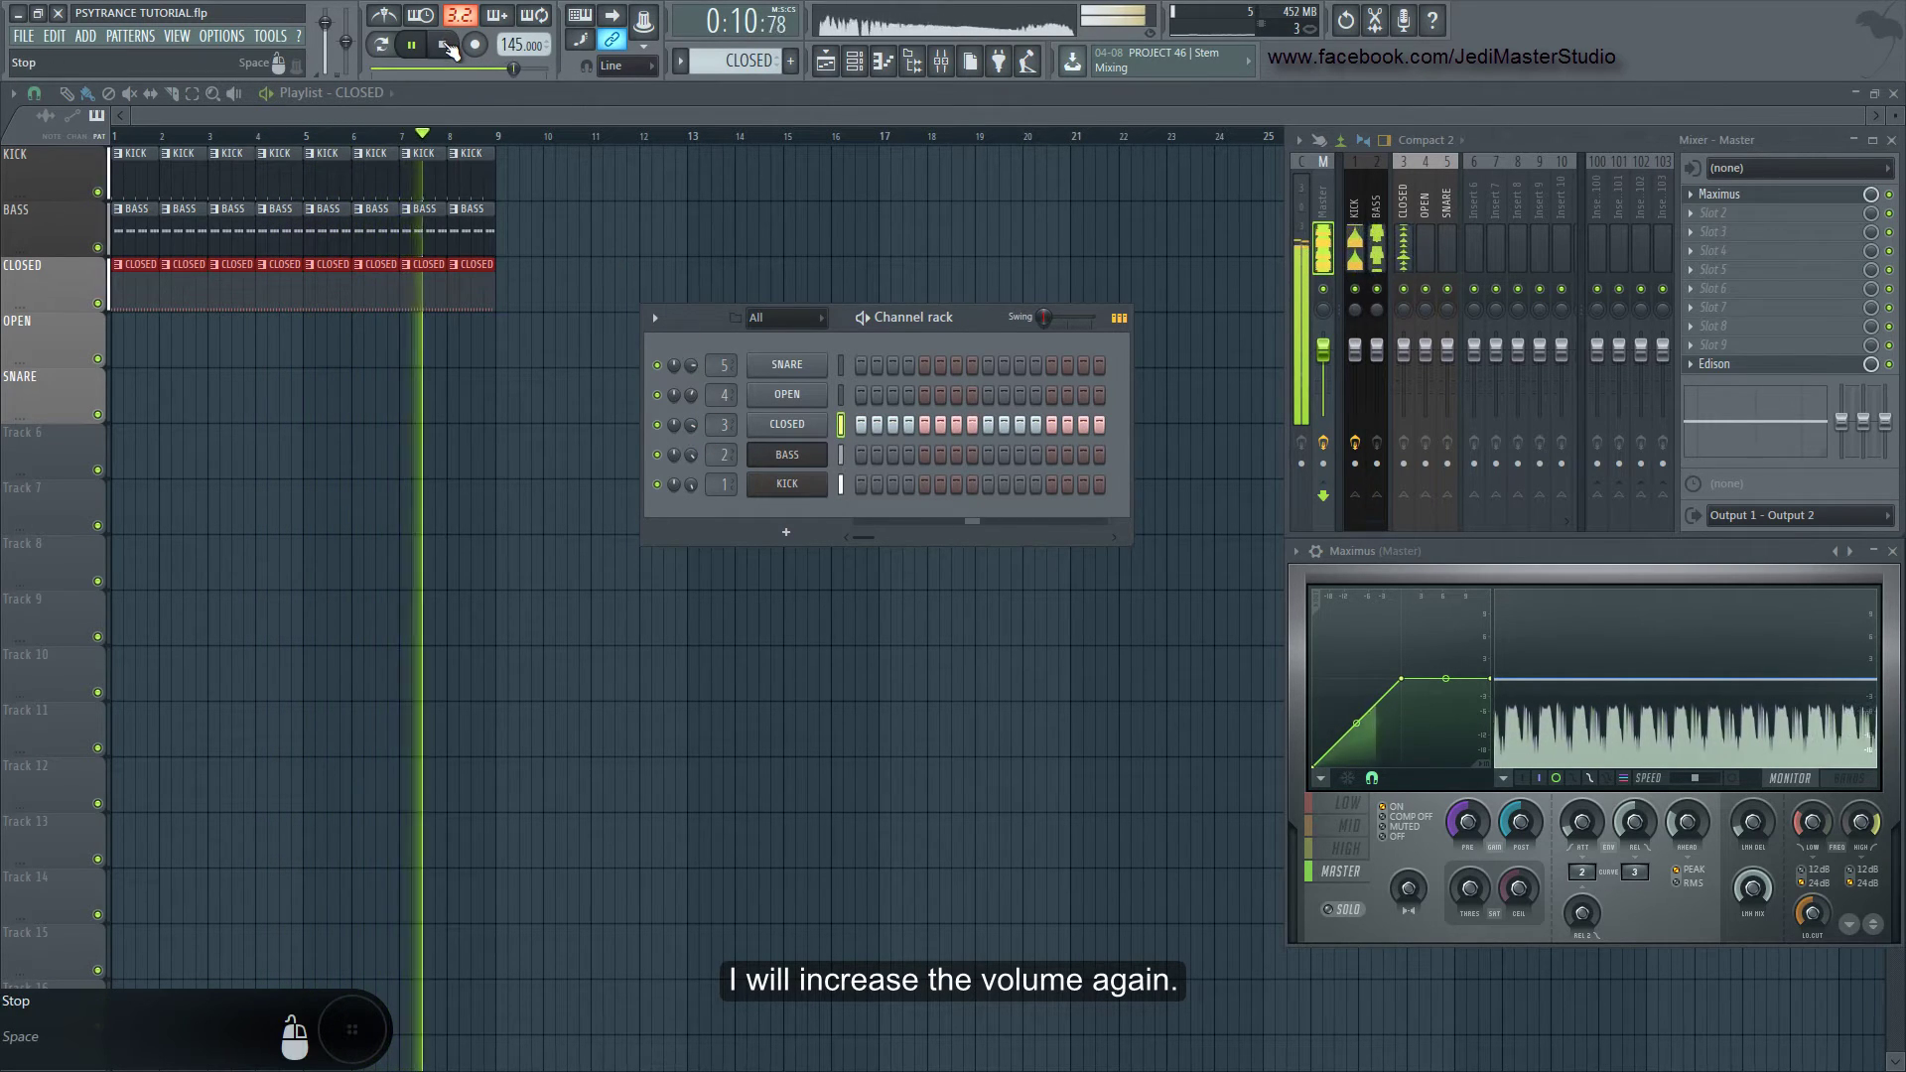
left_click(447, 47)
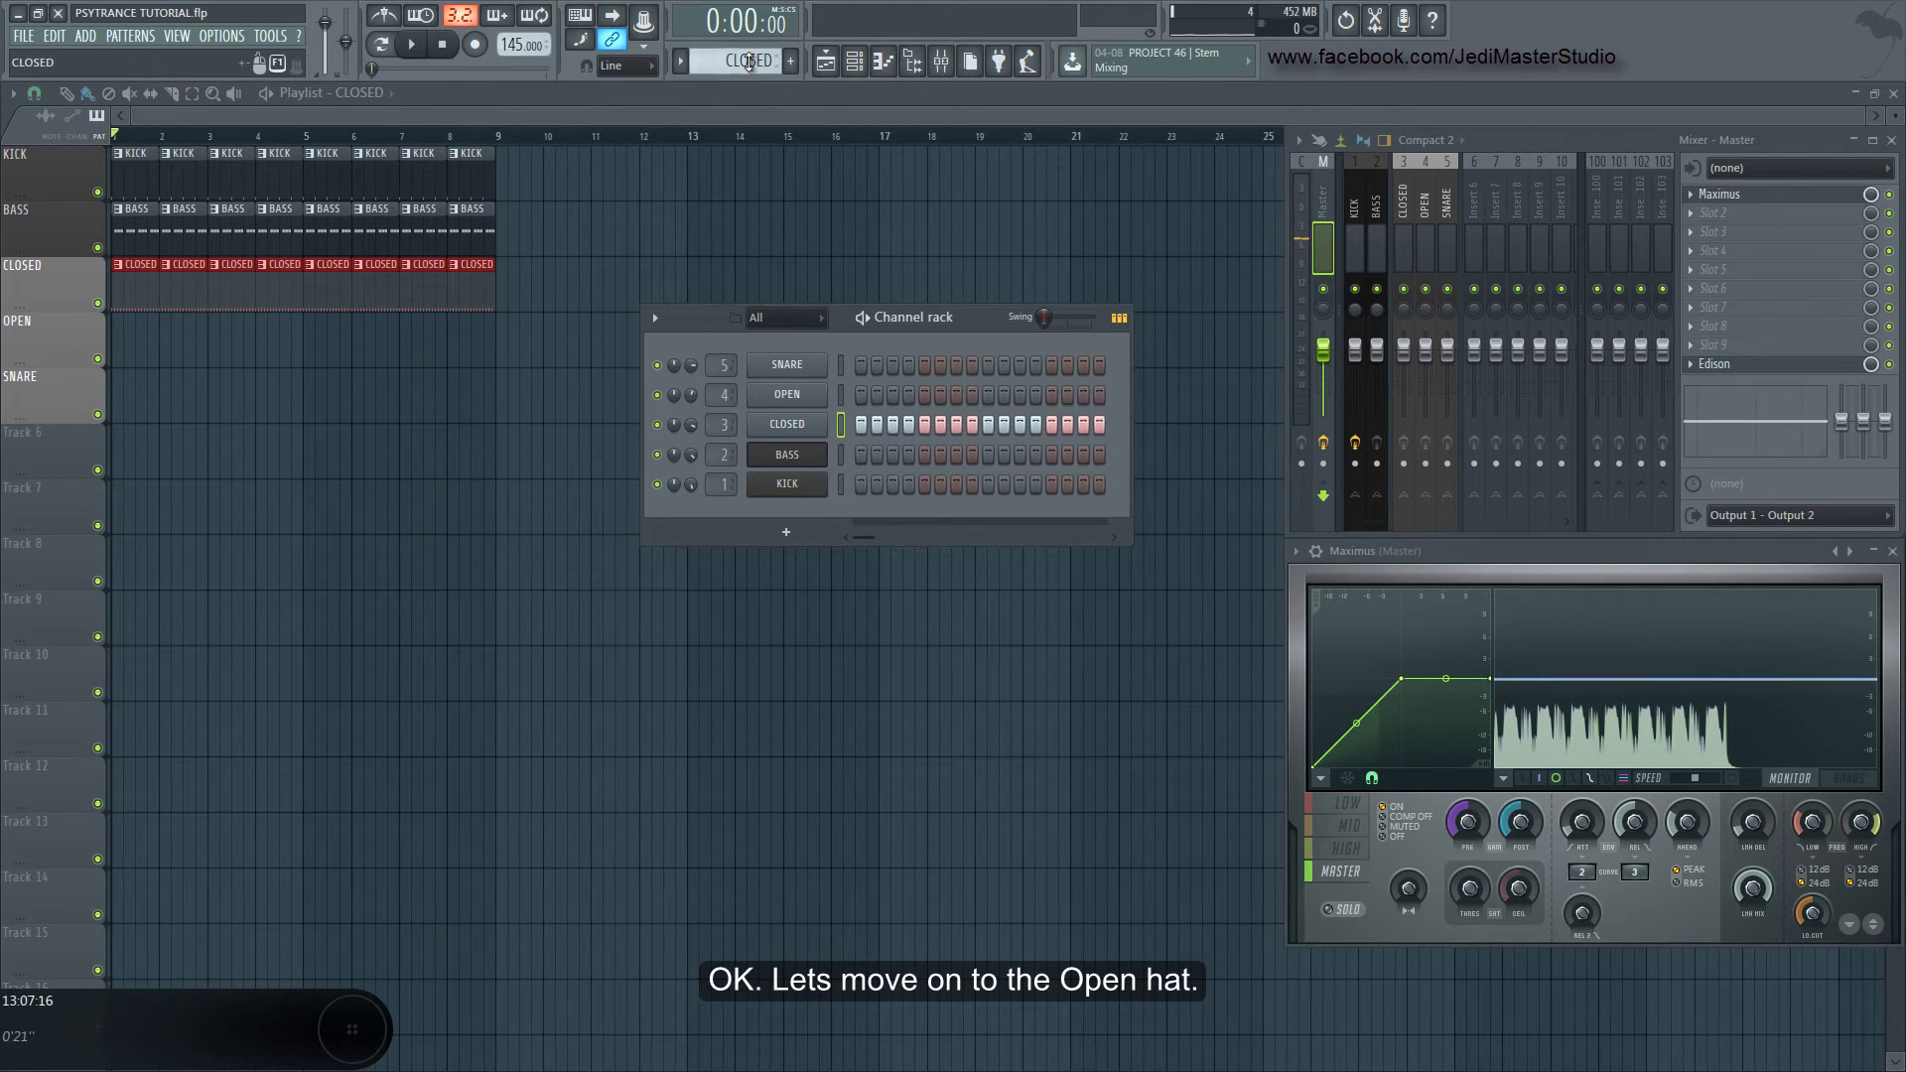
Switch to the OPEN pattern, fill the OPEN channel every 4 steps, and shift its notes two steps later
scroll(758, 57, "down", 1)
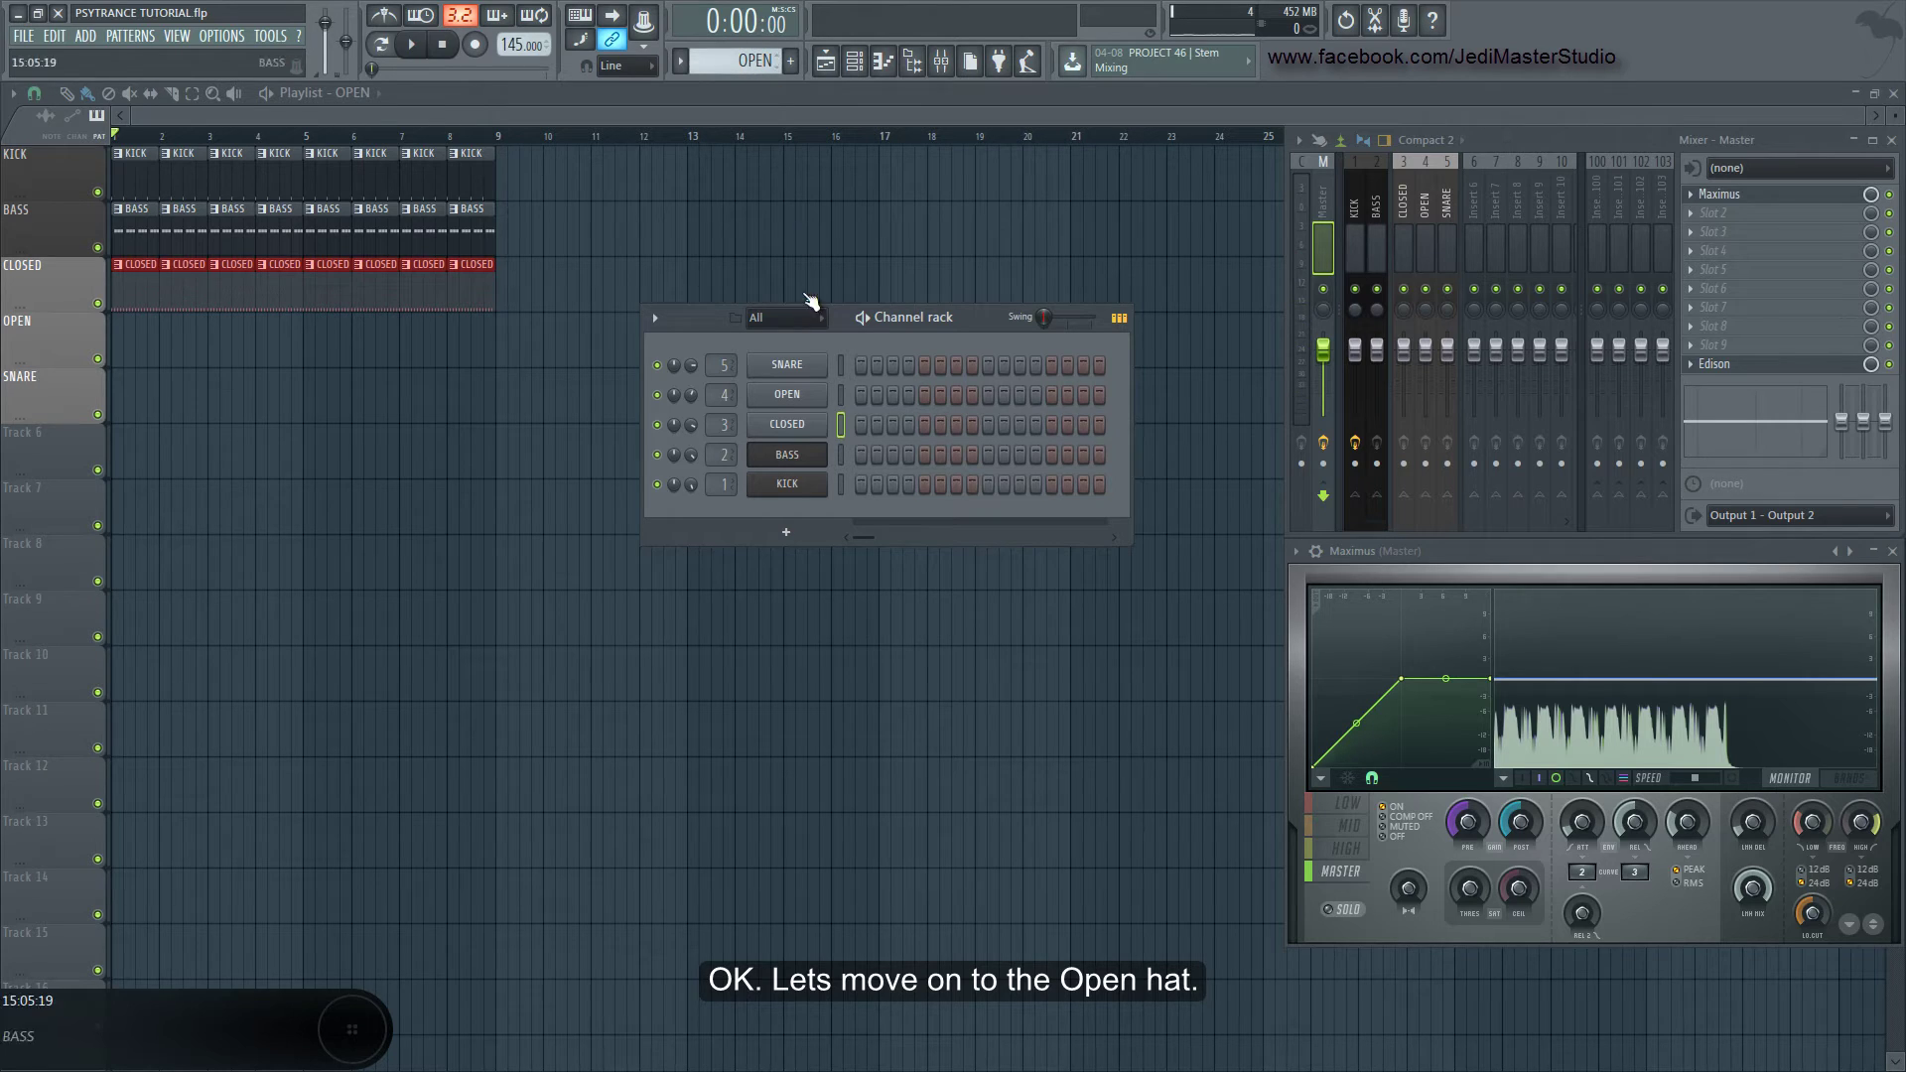
right_click(821, 399)
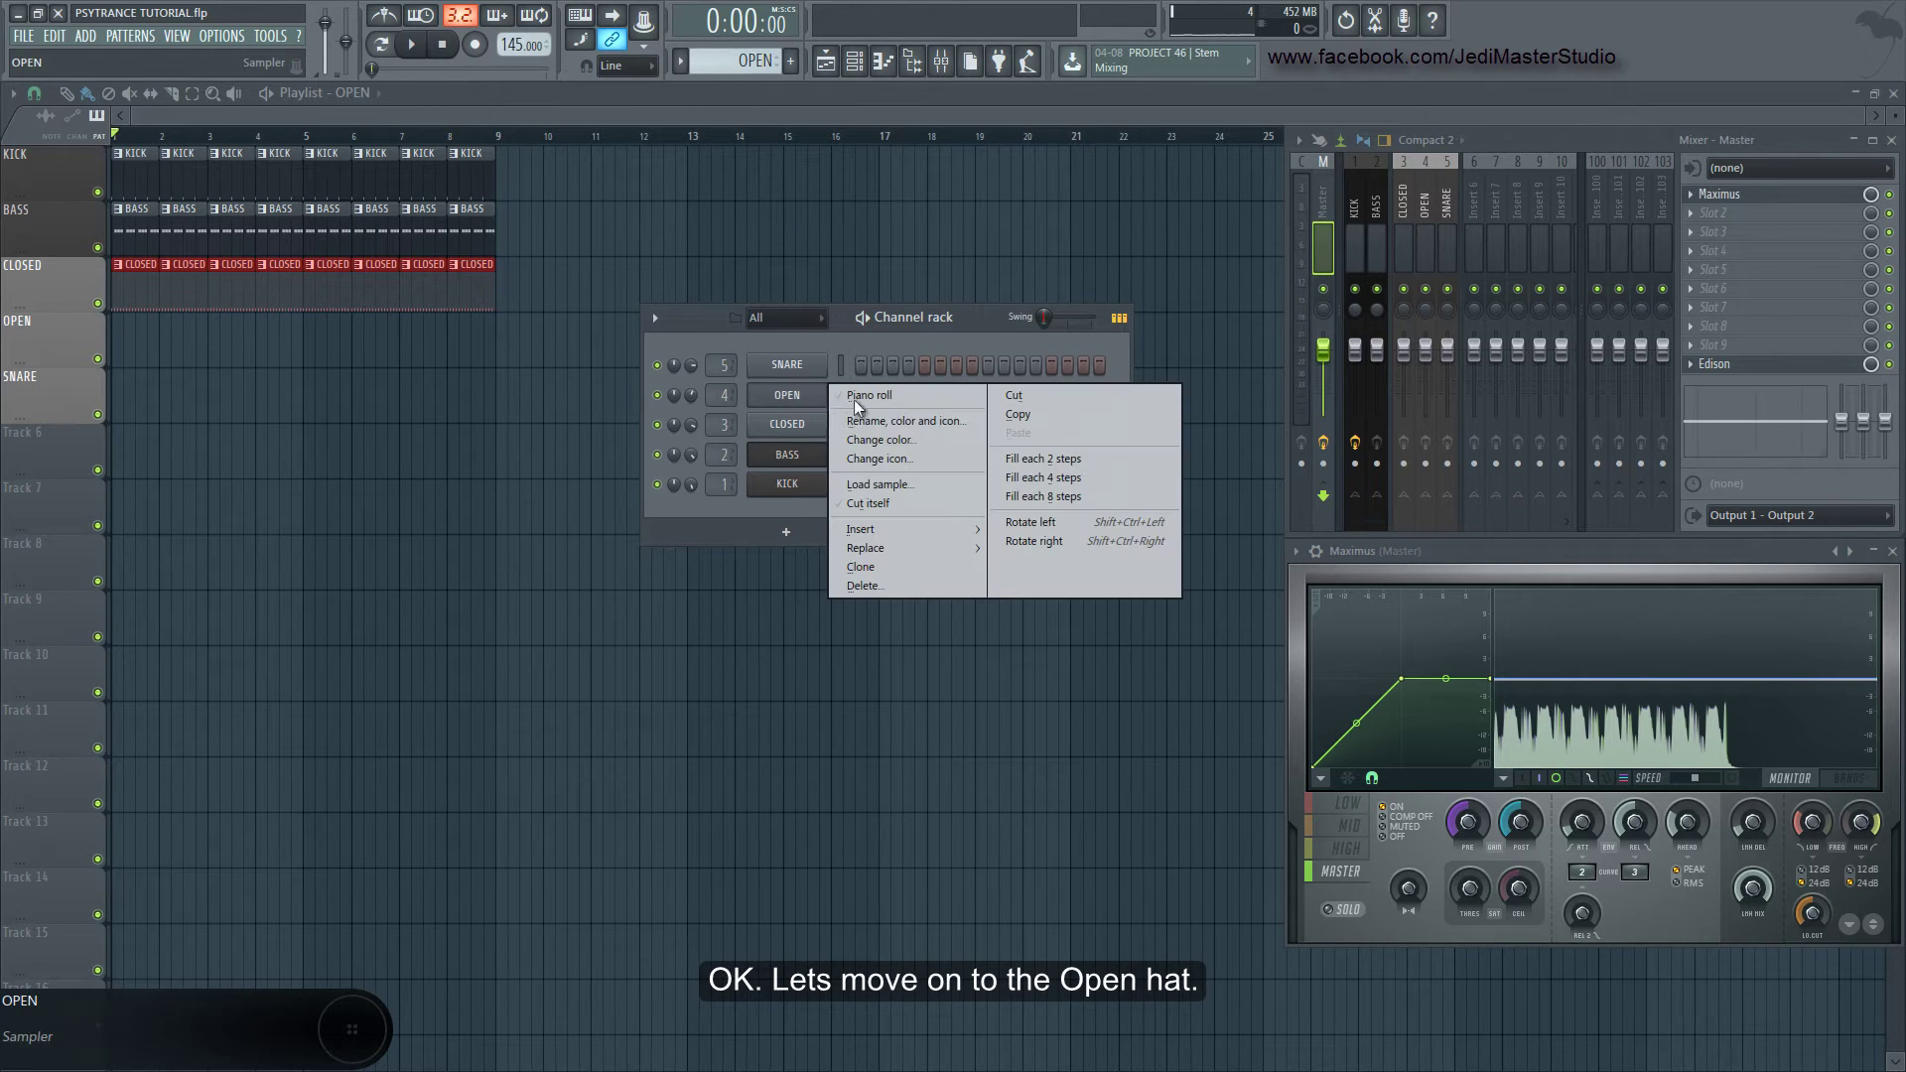
left_click(1015, 477)
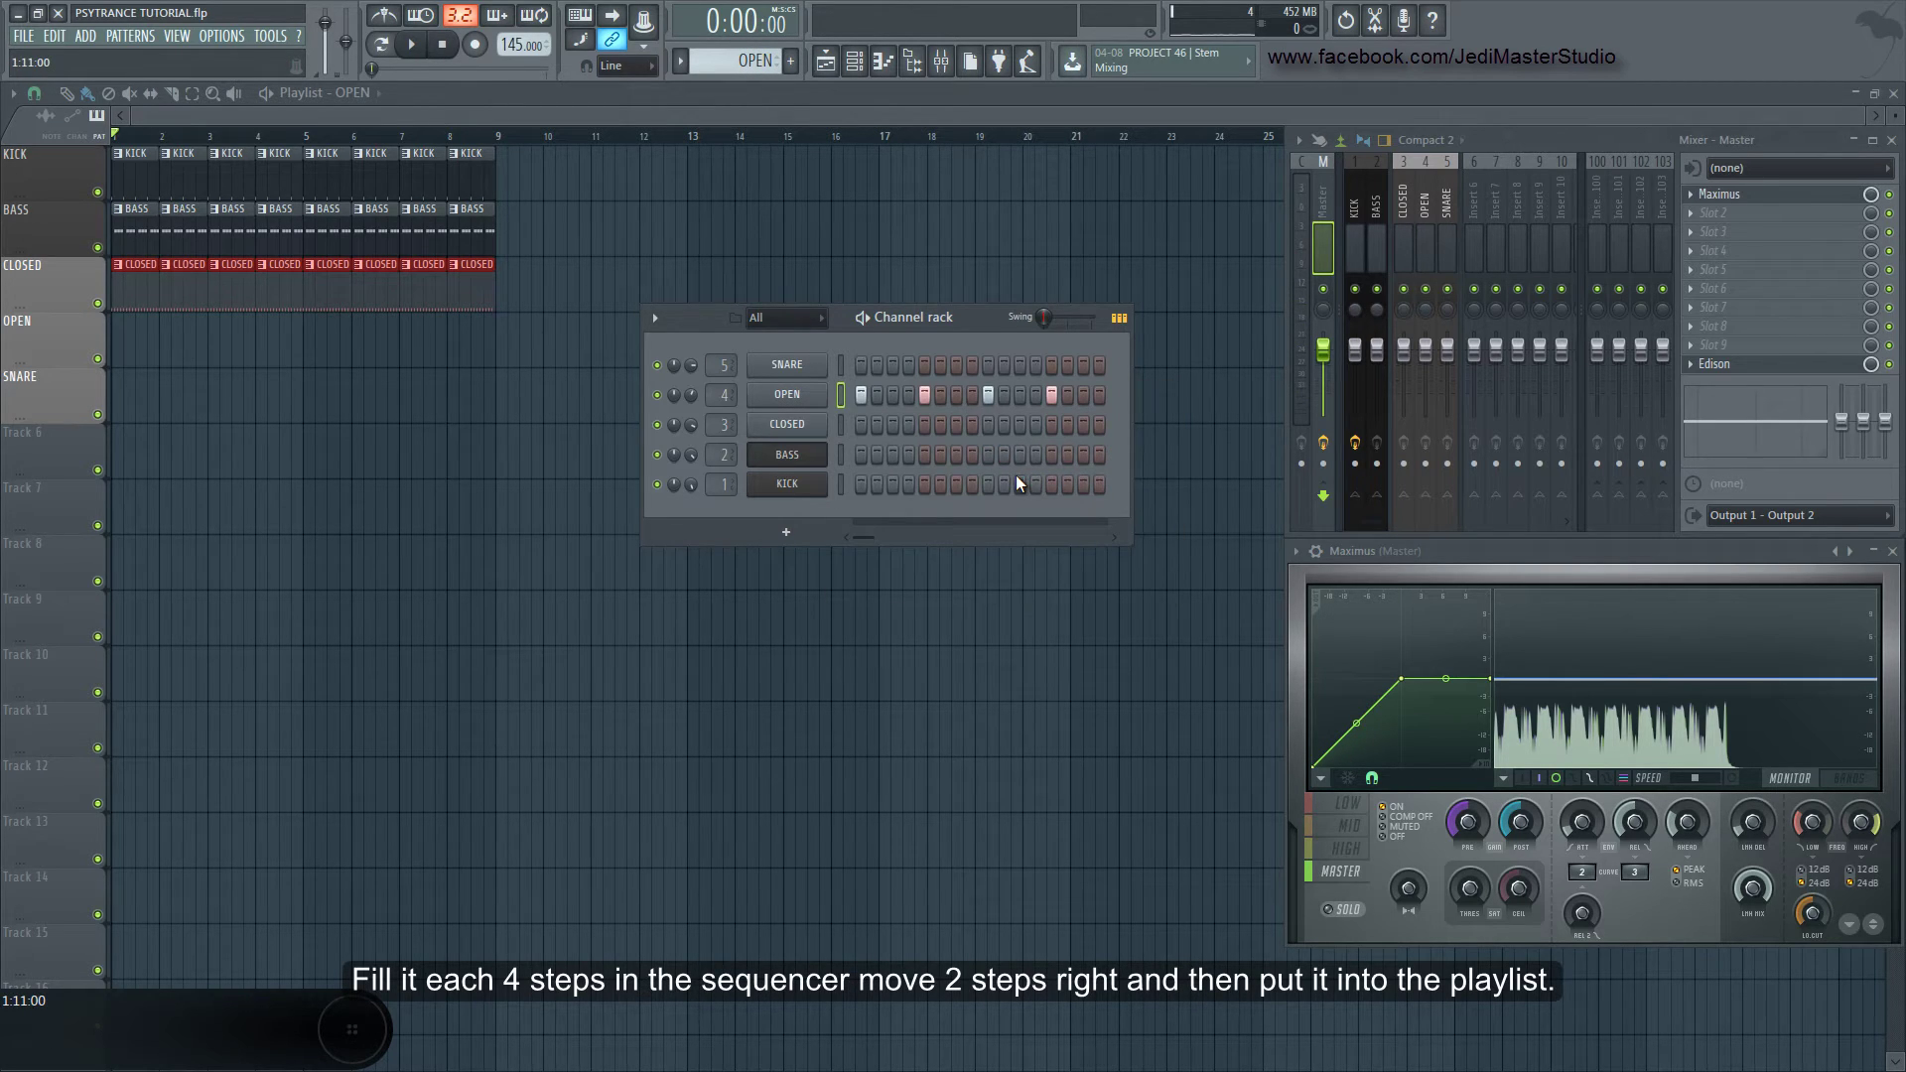
key("F7")
key("shift+Right")
key("shift+Right")
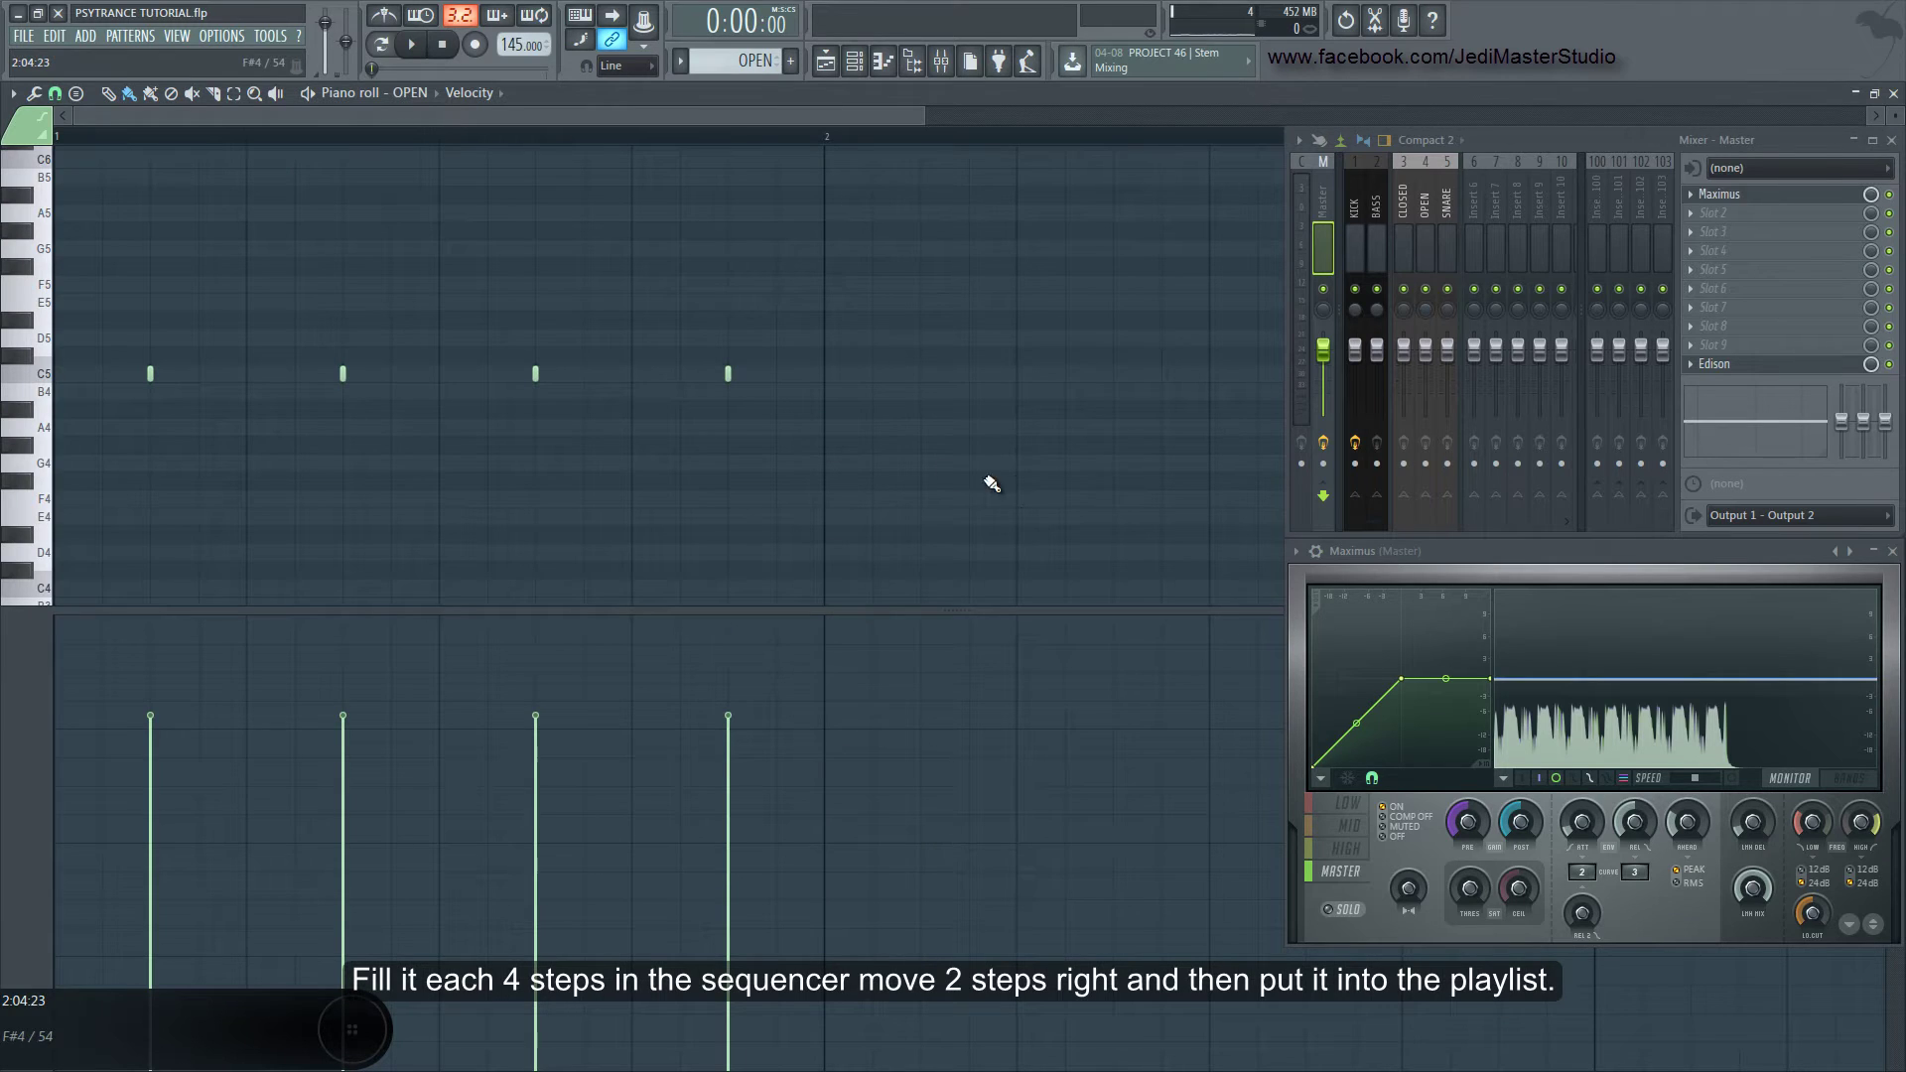
Place the OPEN pattern on its playlist track across bars 1 to 8 and audition the arrangement
left_click(825, 61)
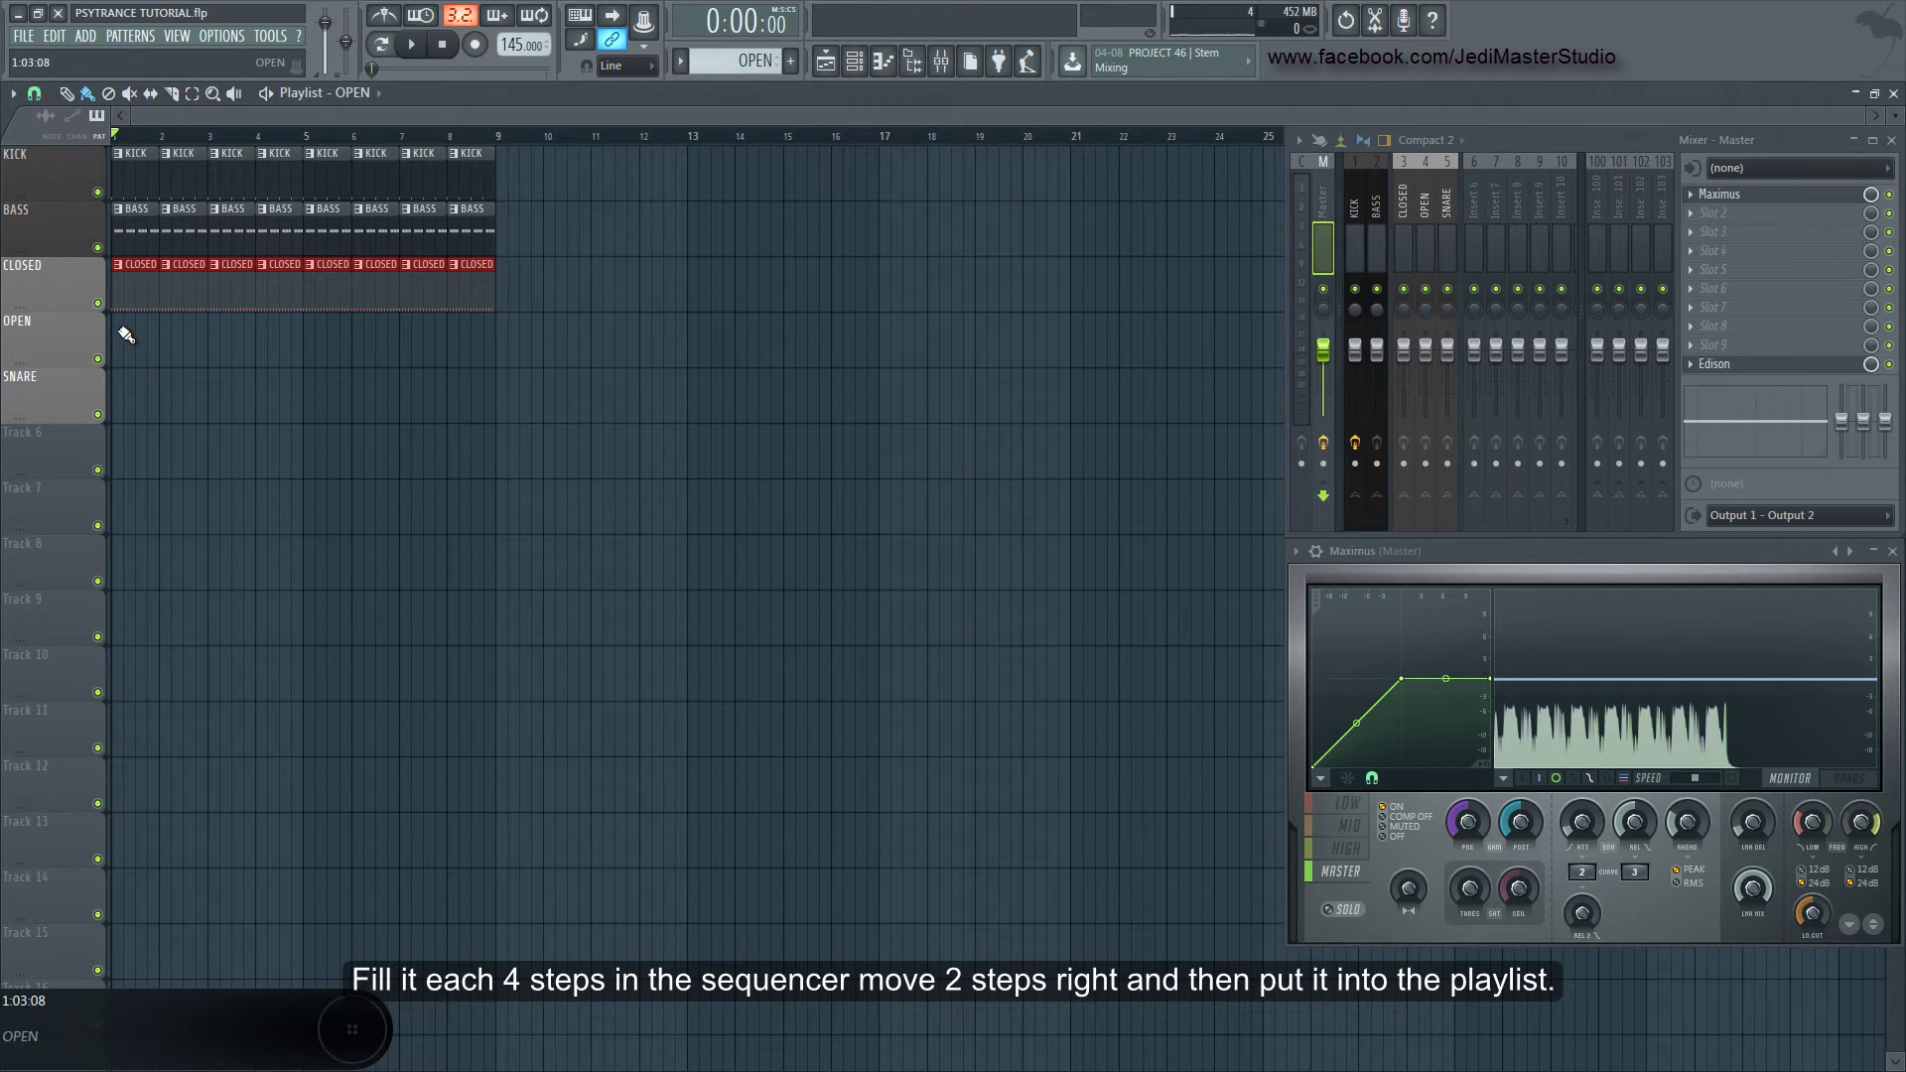
left_click_drag(123, 328, 468, 332)
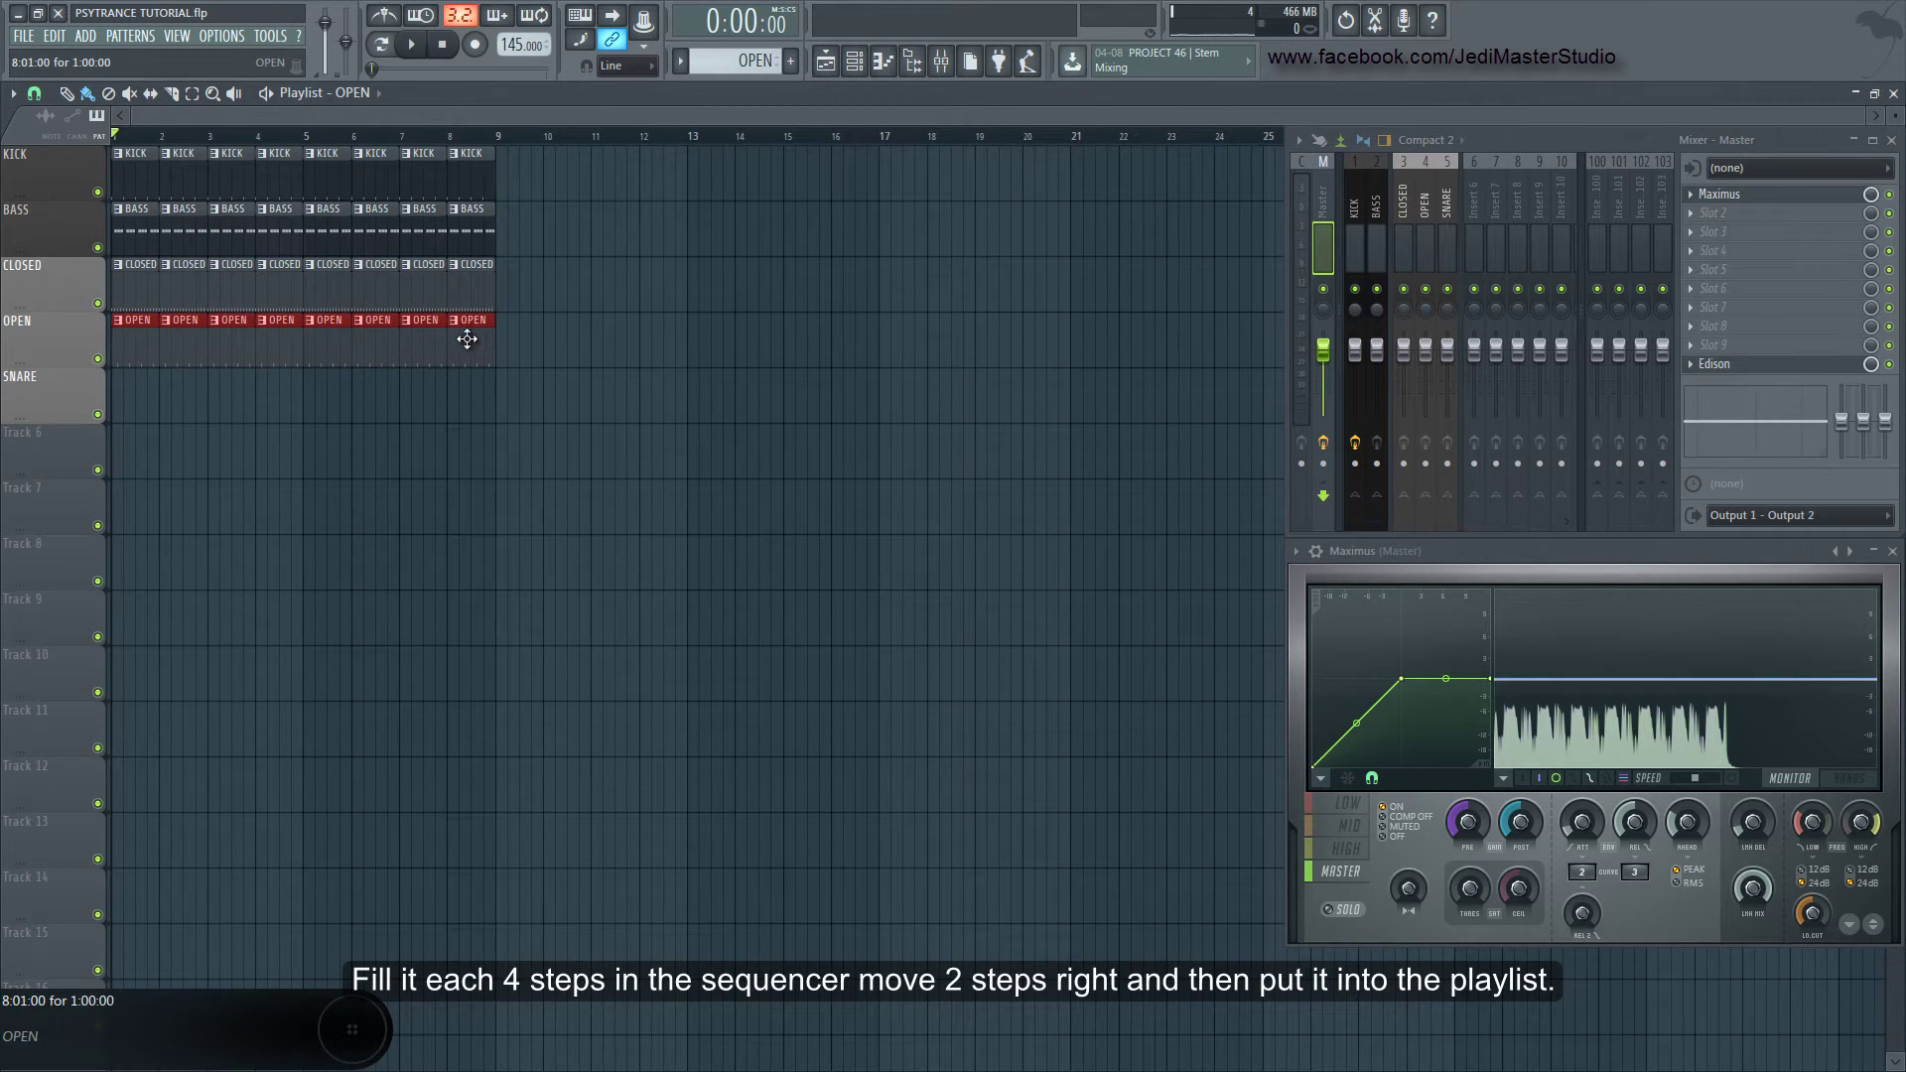
left_click(411, 44)
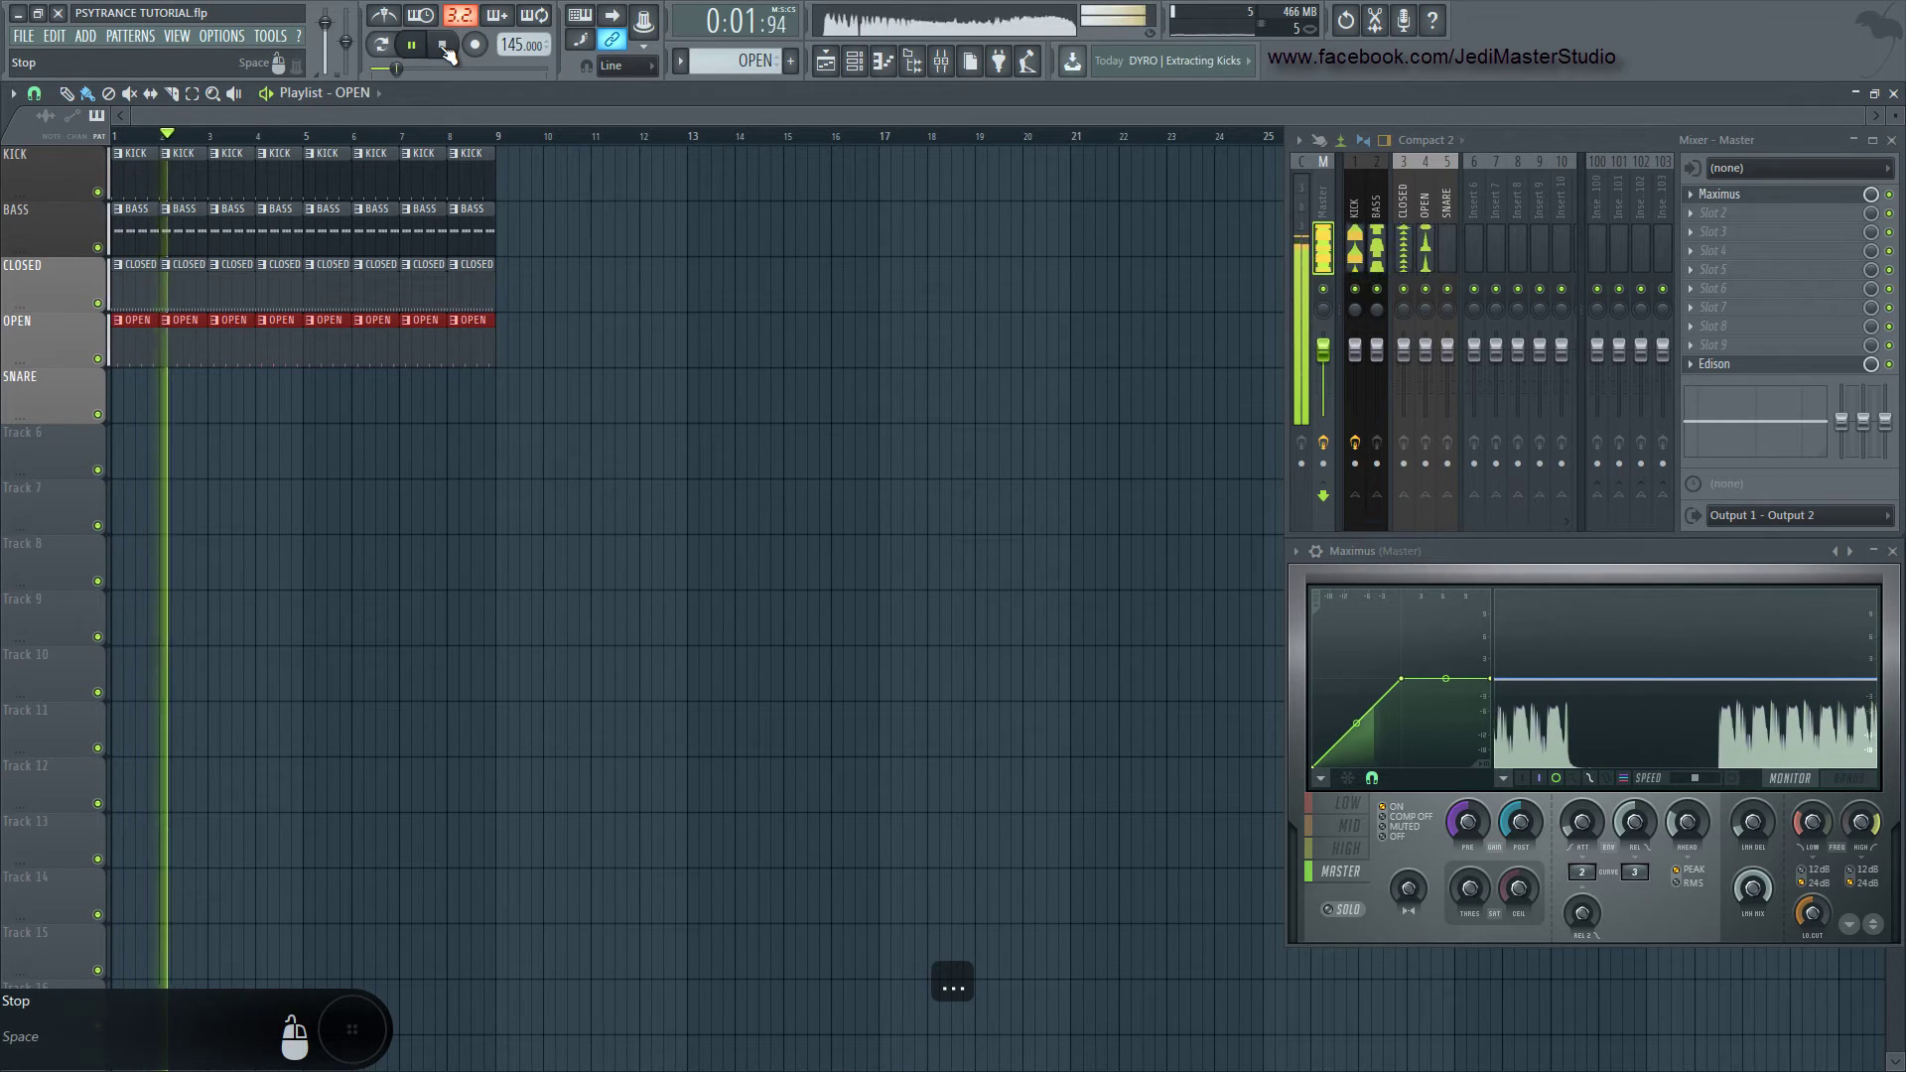
left_click(443, 45)
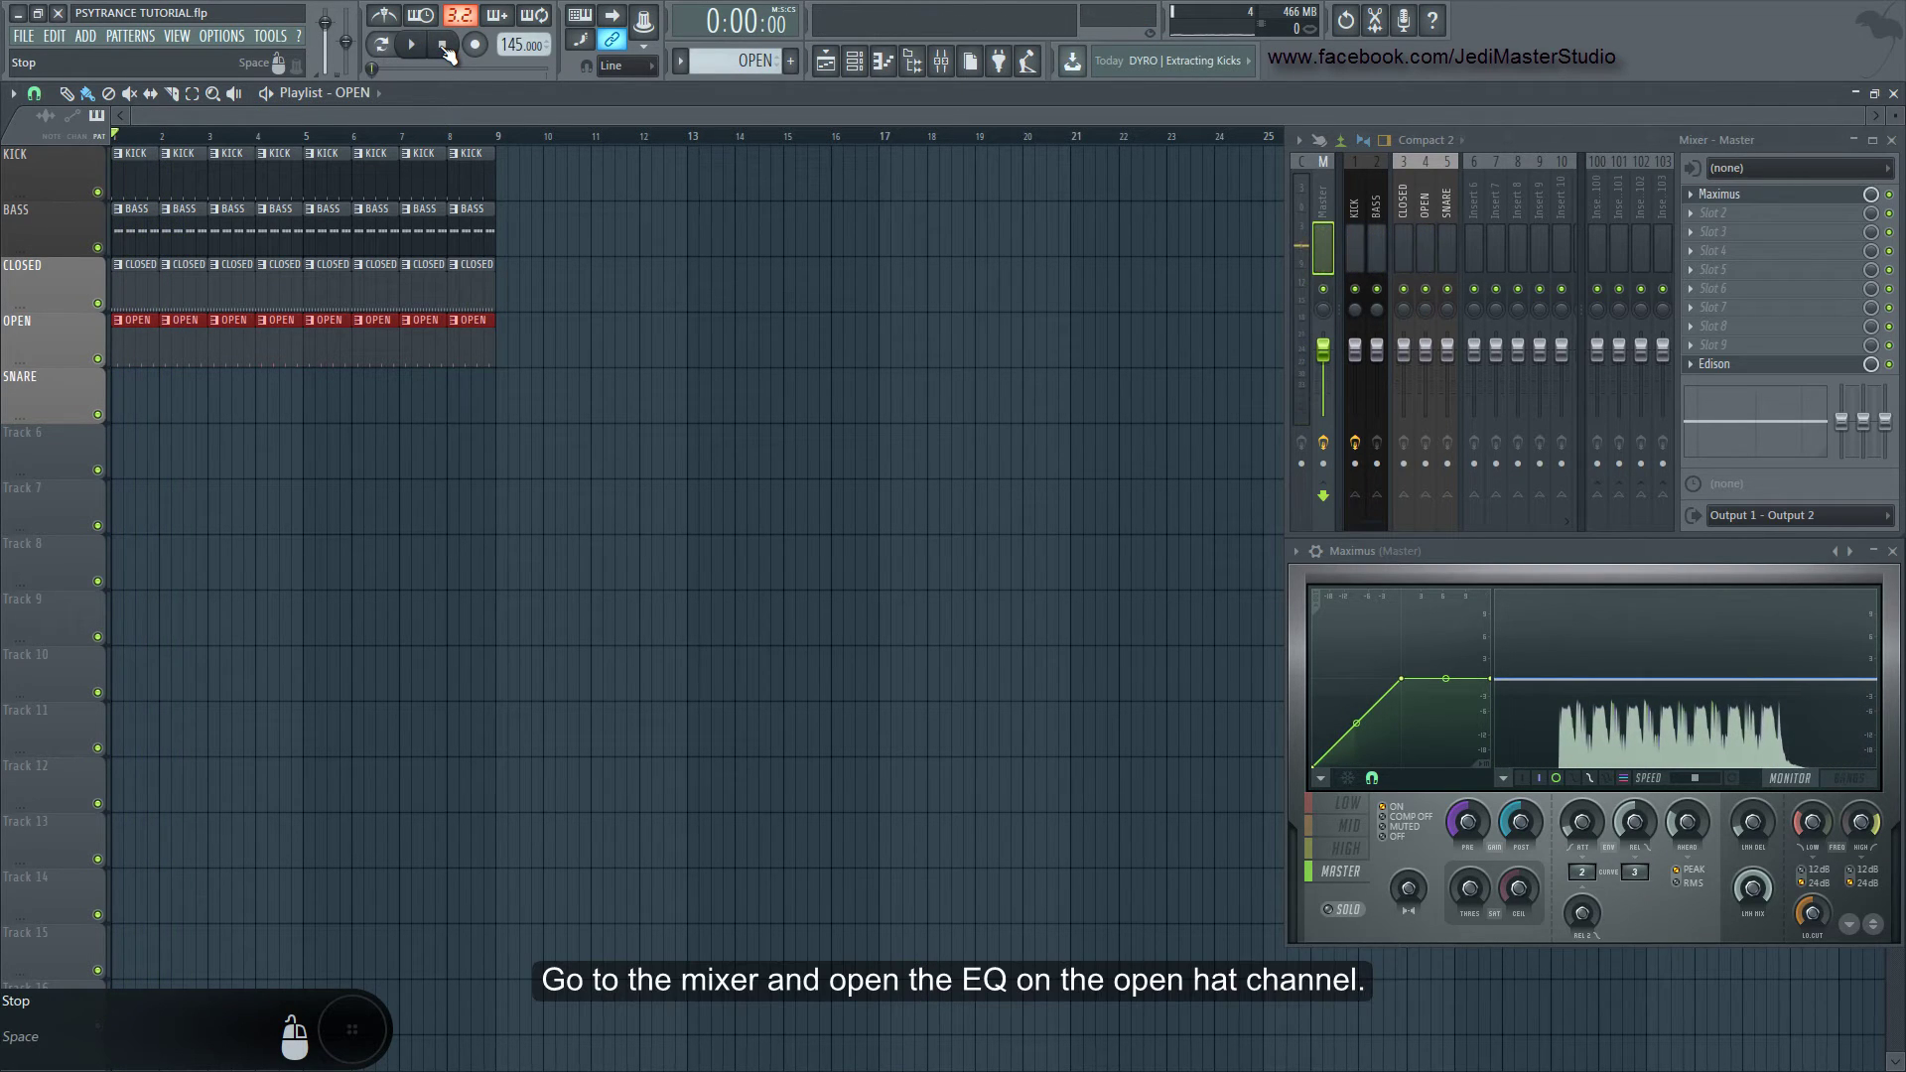
Load Fruity Parametric EQ 2 into the first effect slot of the OPEN mixer track and switch playback to pattern mode
left_click(855, 62)
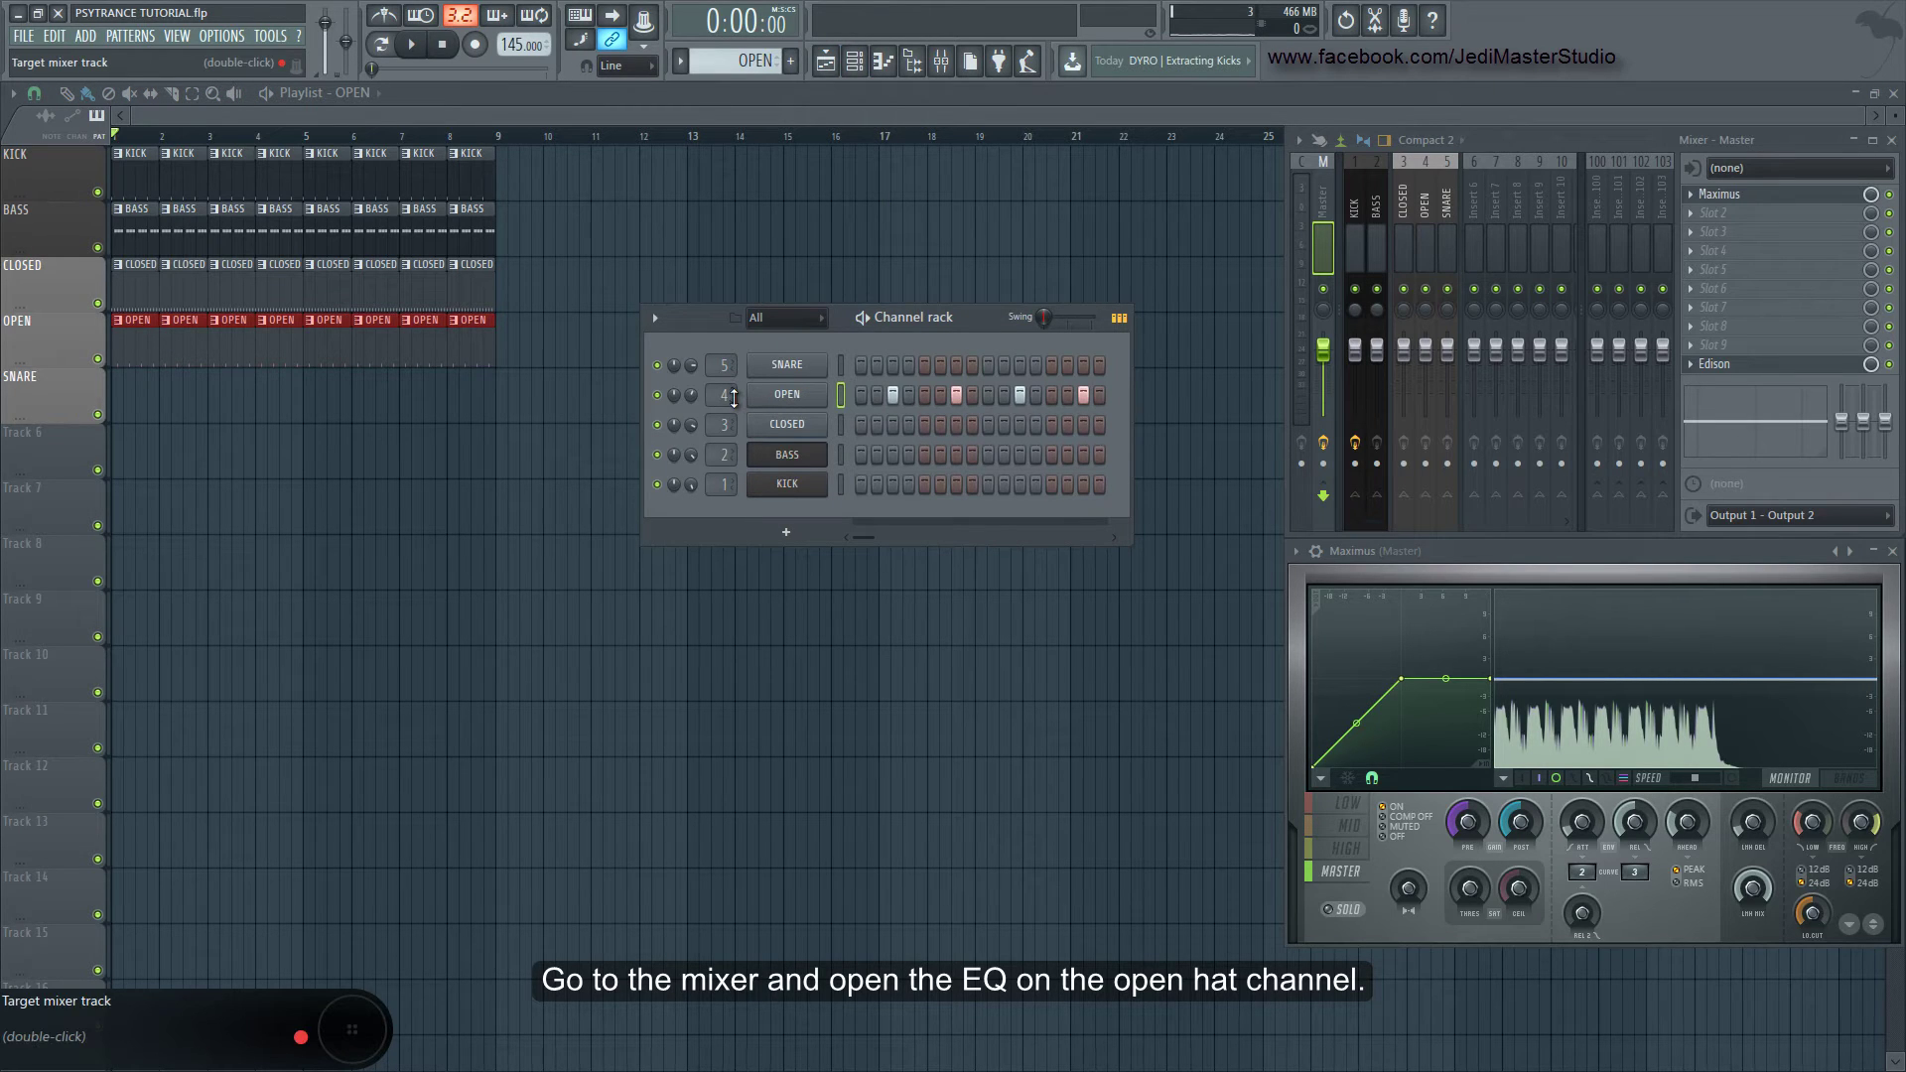
left_click(1429, 207)
left_click(1708, 207)
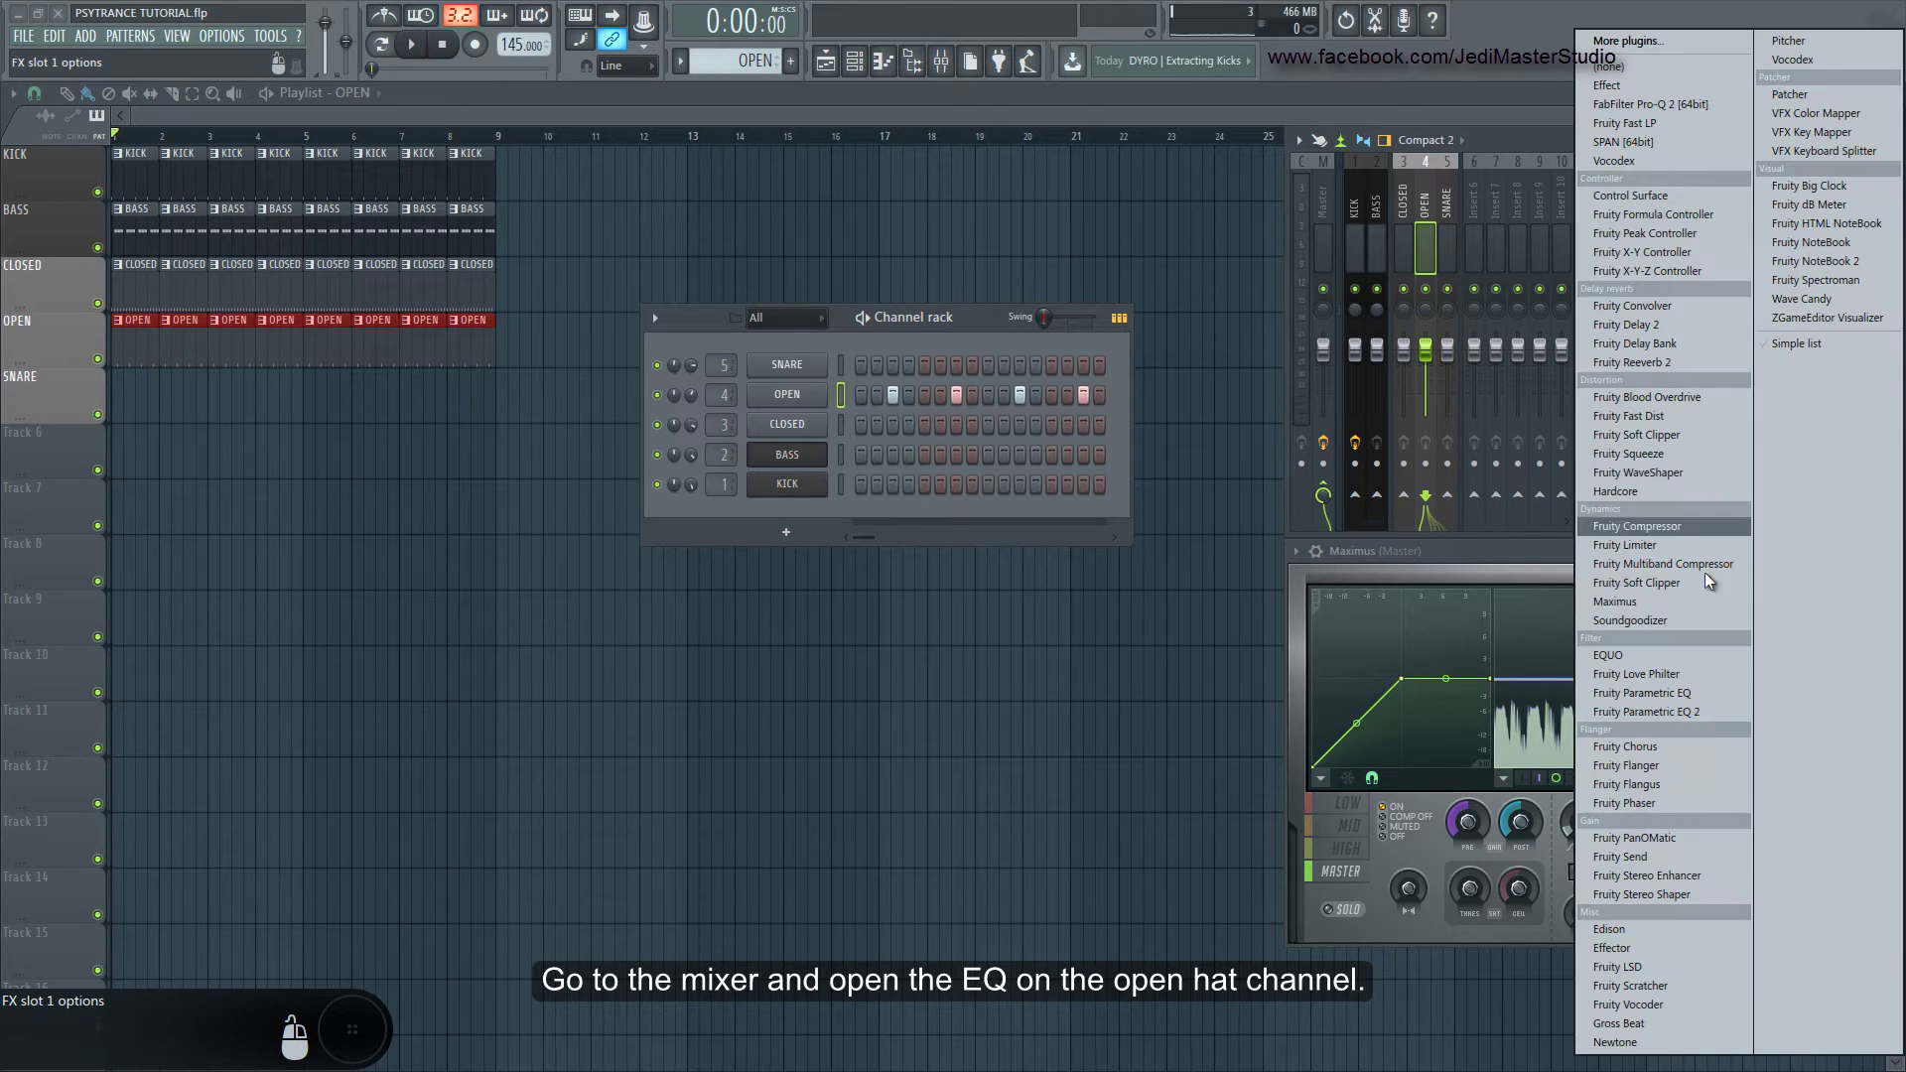
left_click(1701, 711)
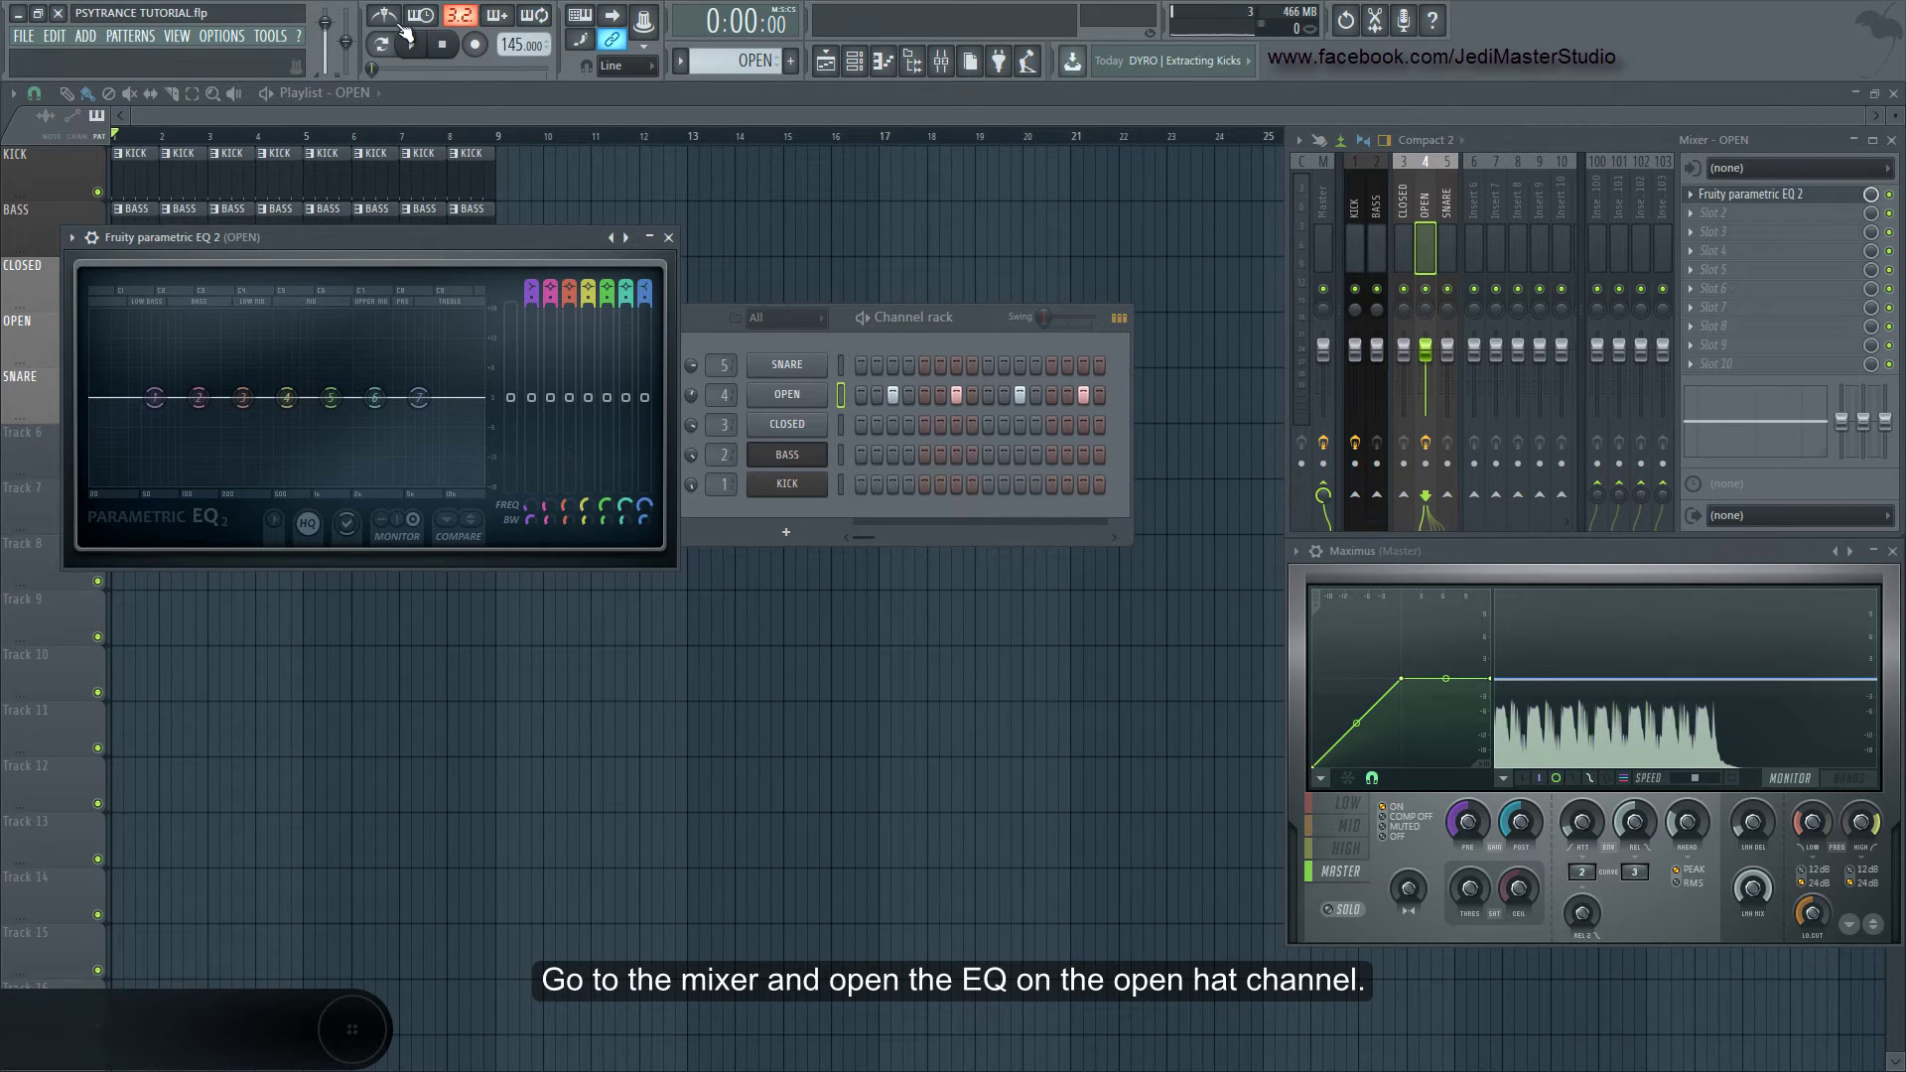
left_click(380, 44)
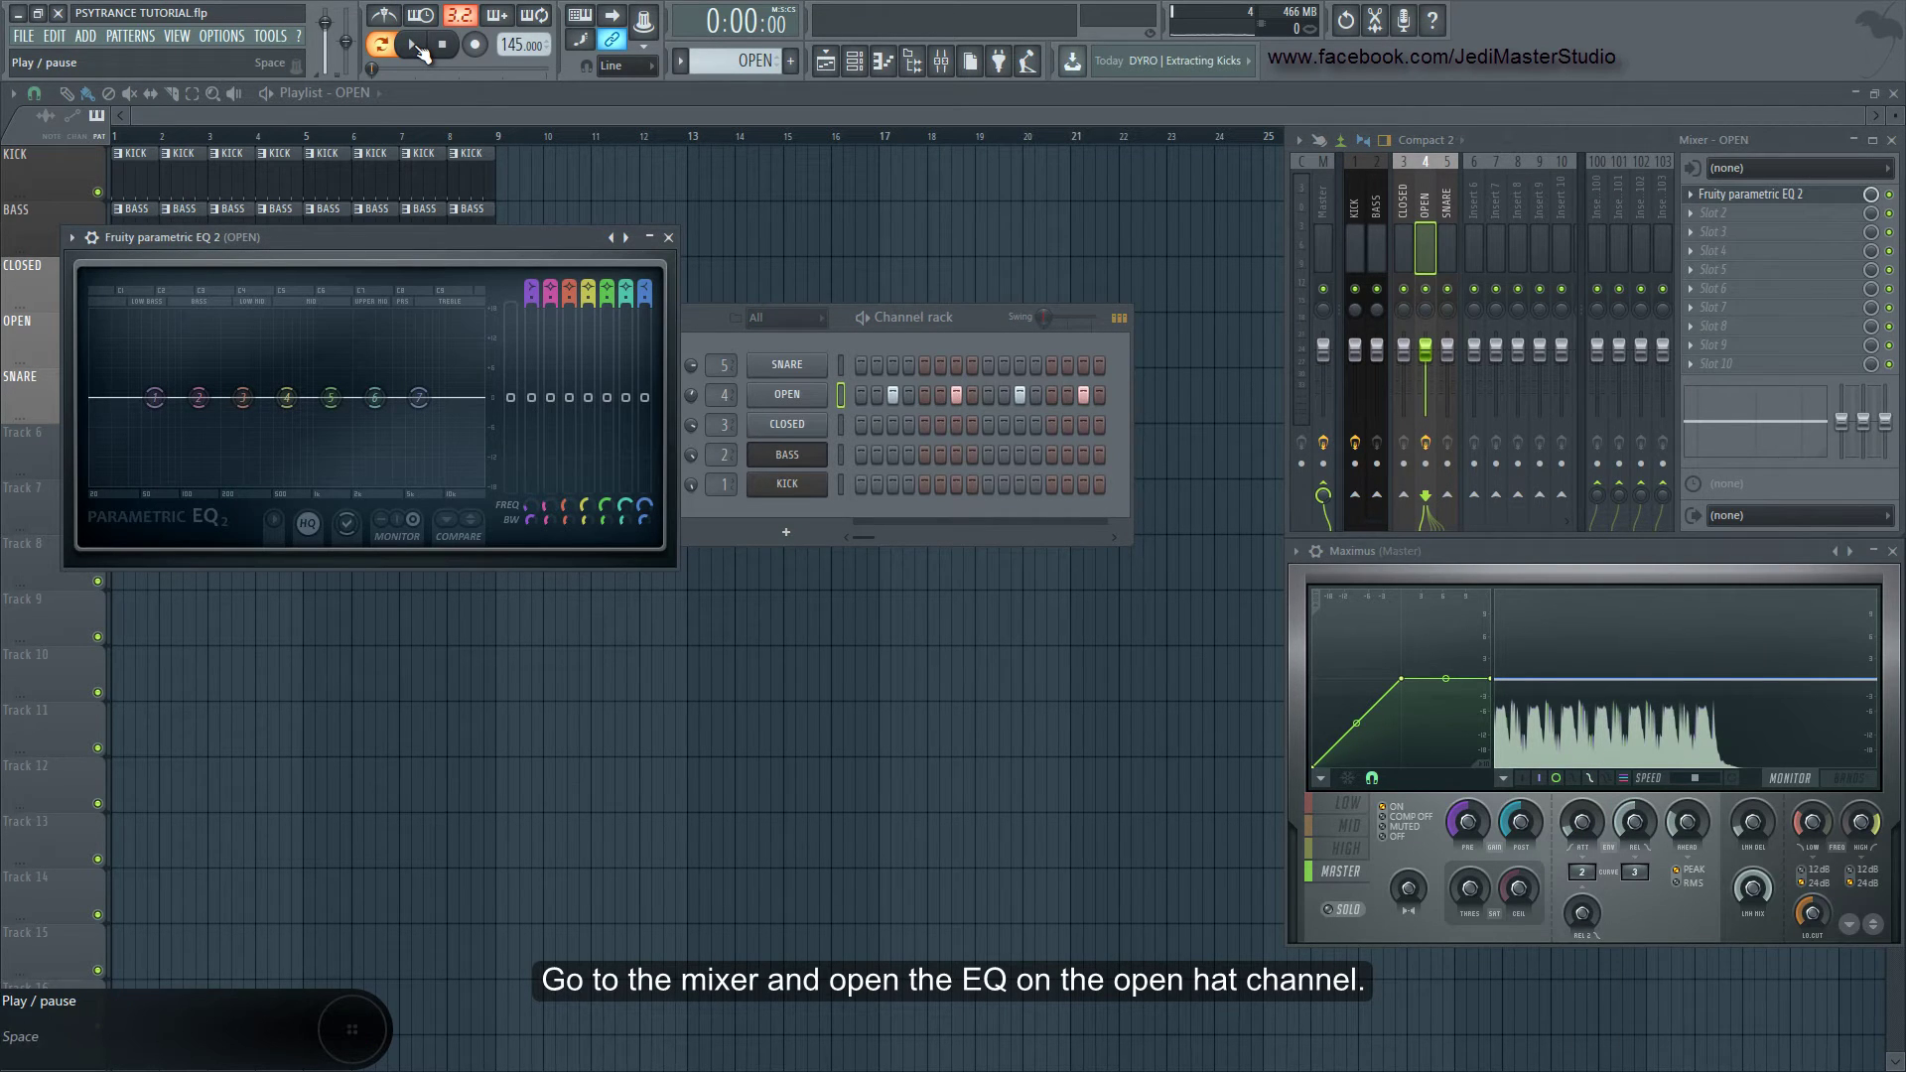
Audition the OPEN pattern alone, stop it, and change band 1 of its EQ to a steeper high-pass filter
left_click(415, 44)
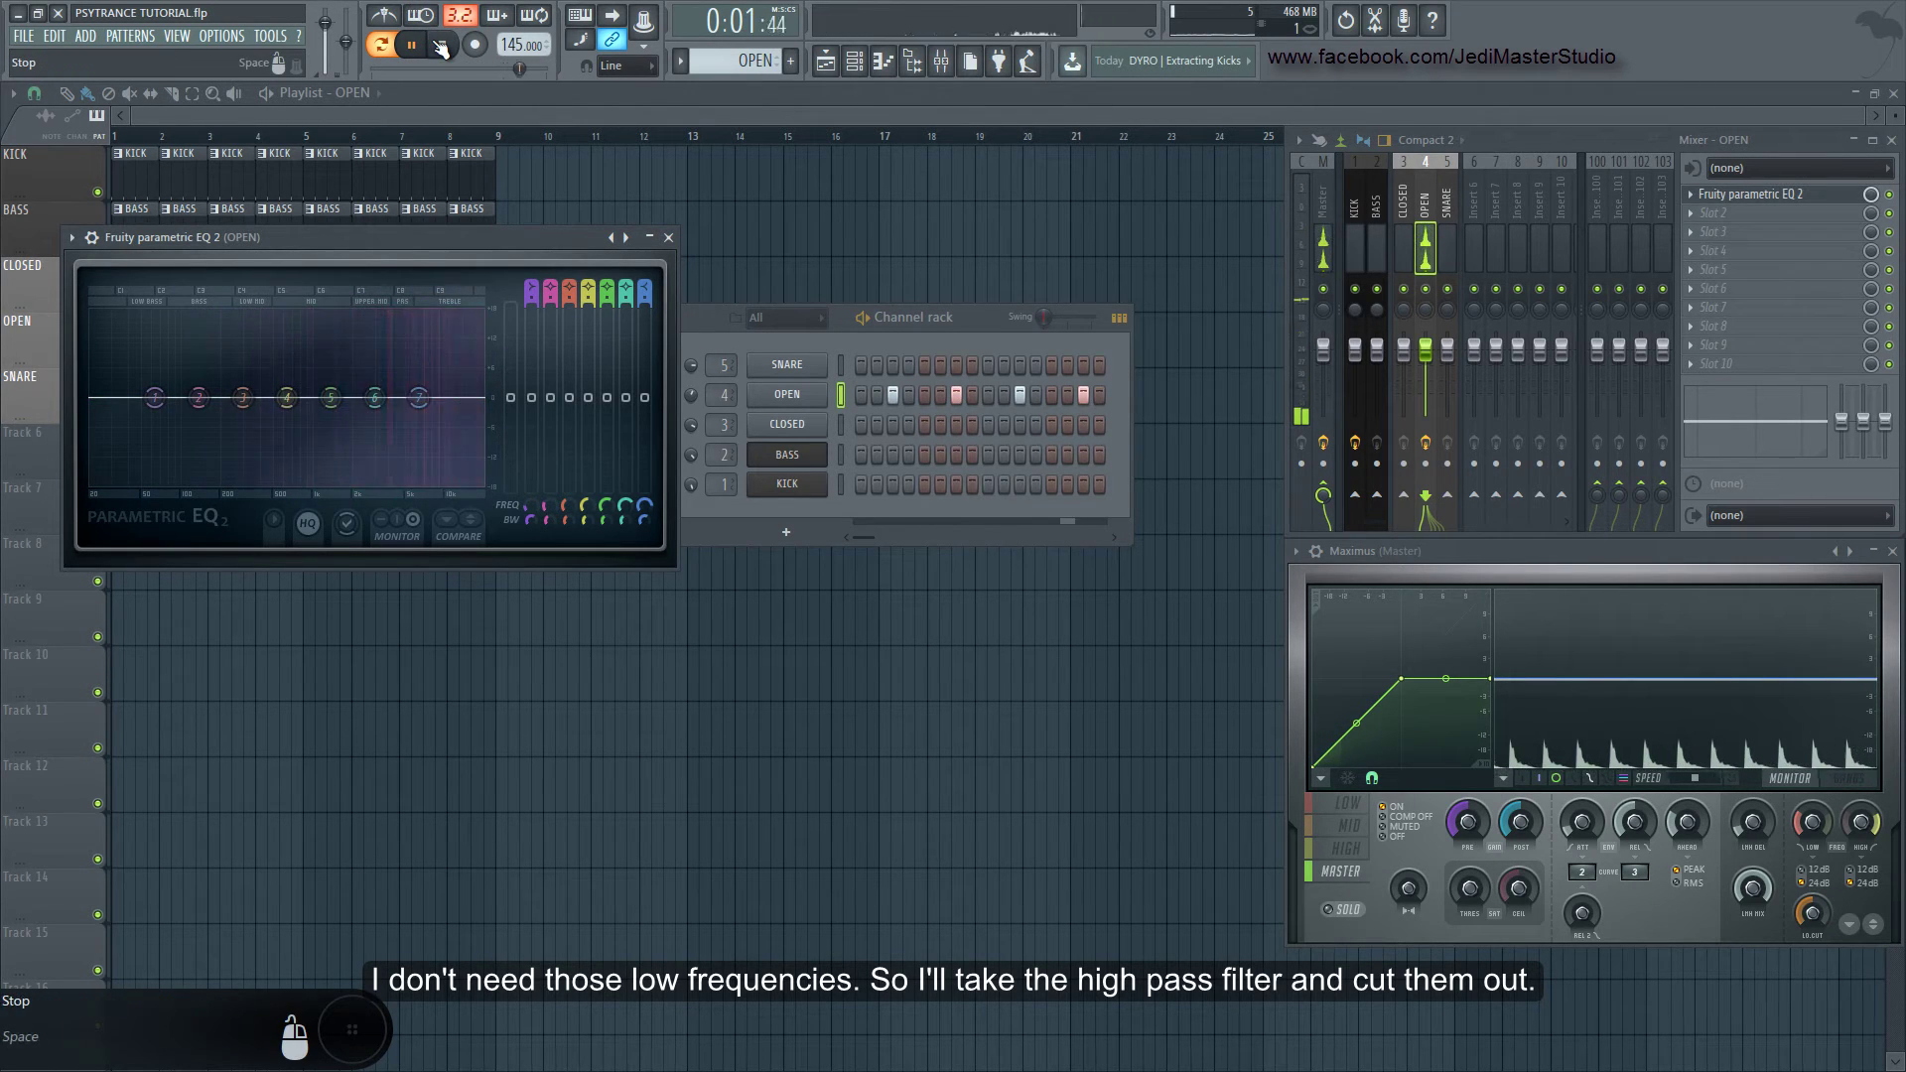
left_click(439, 46)
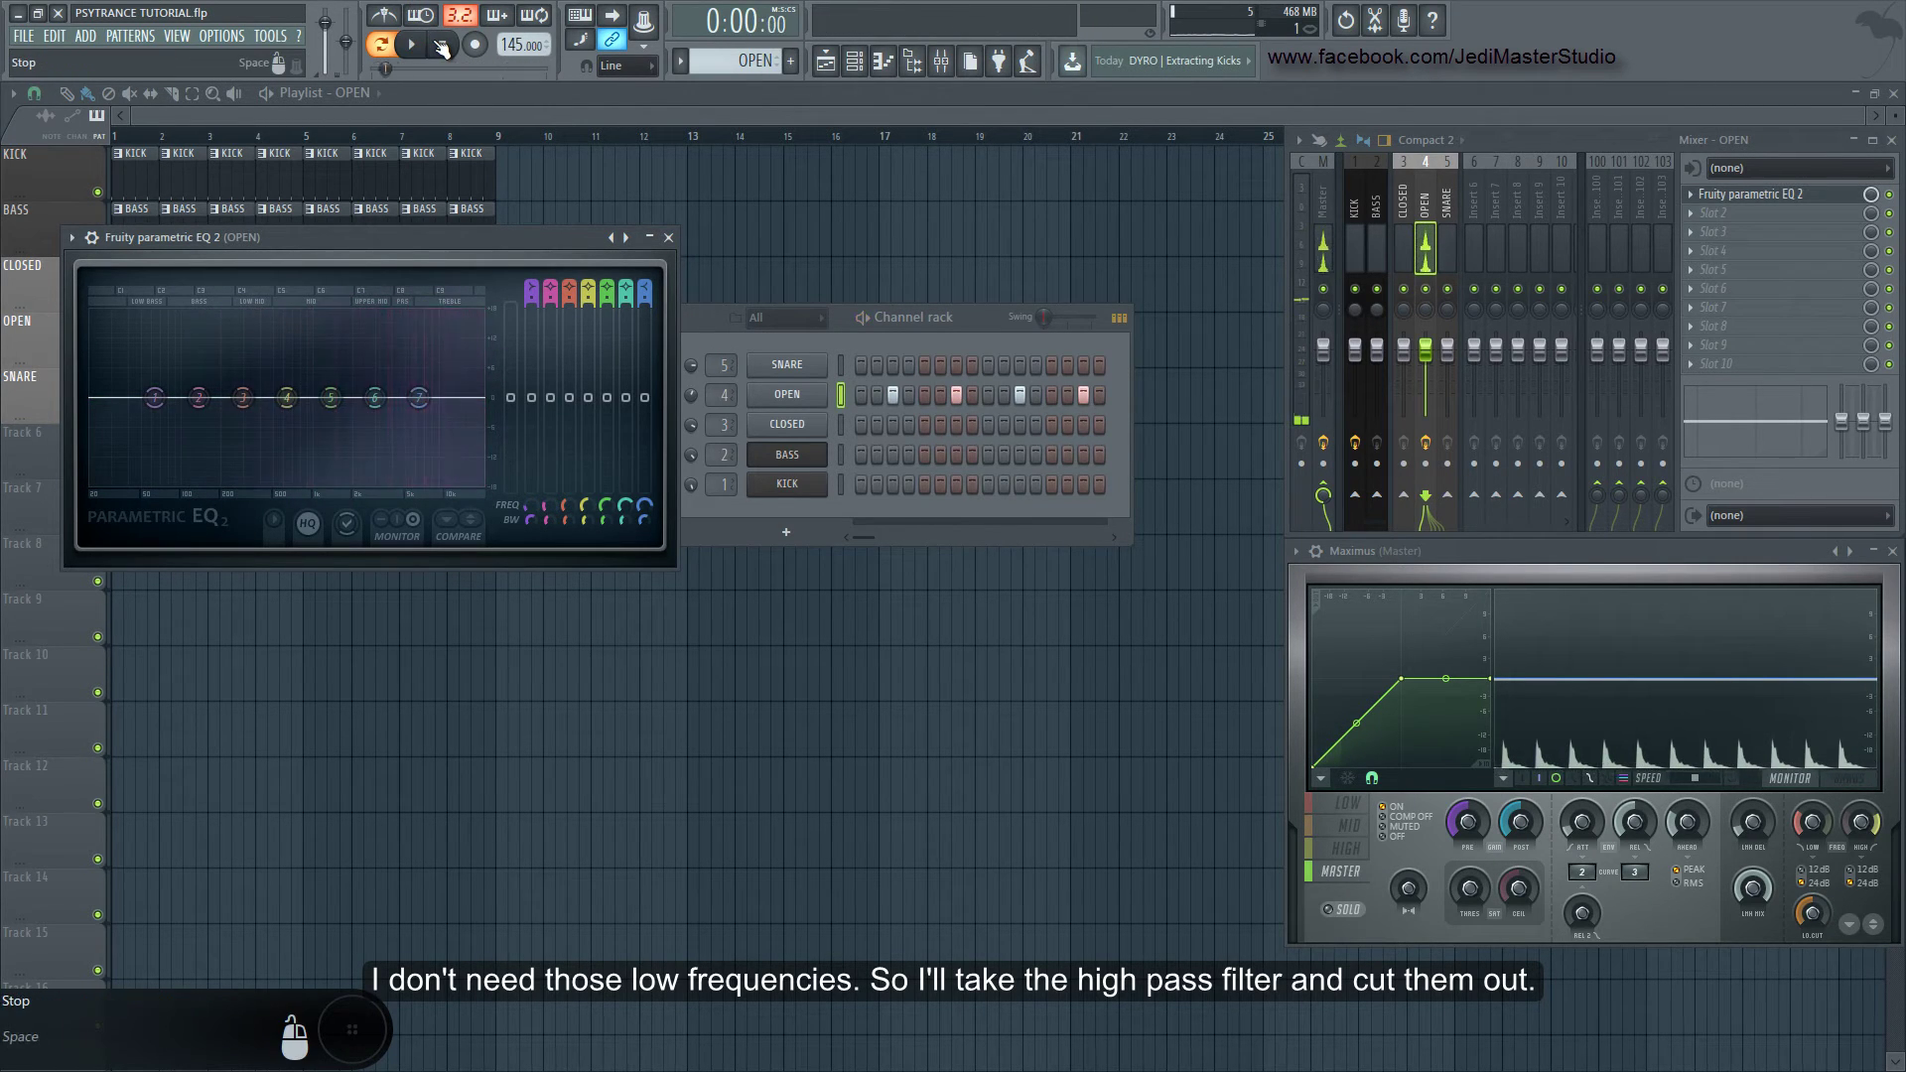
right_click(156, 402)
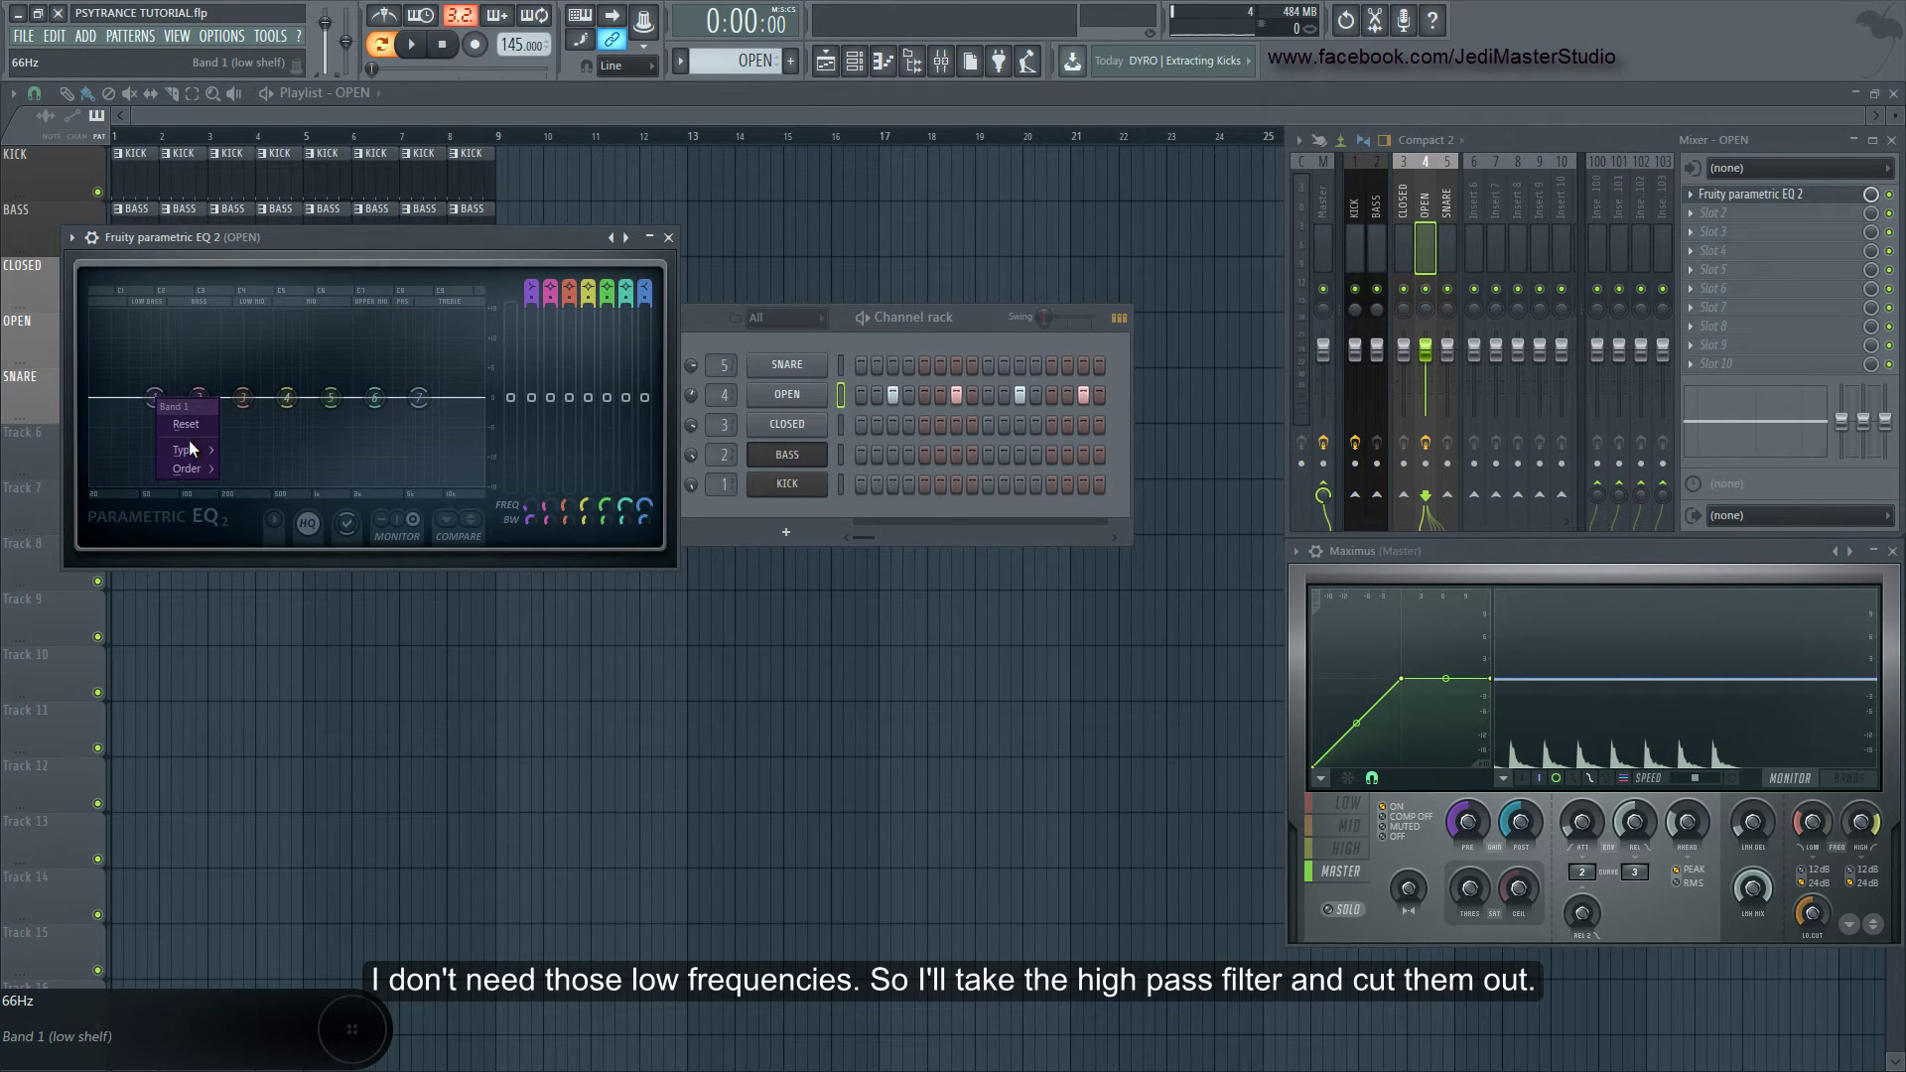
mouse_move(195, 454)
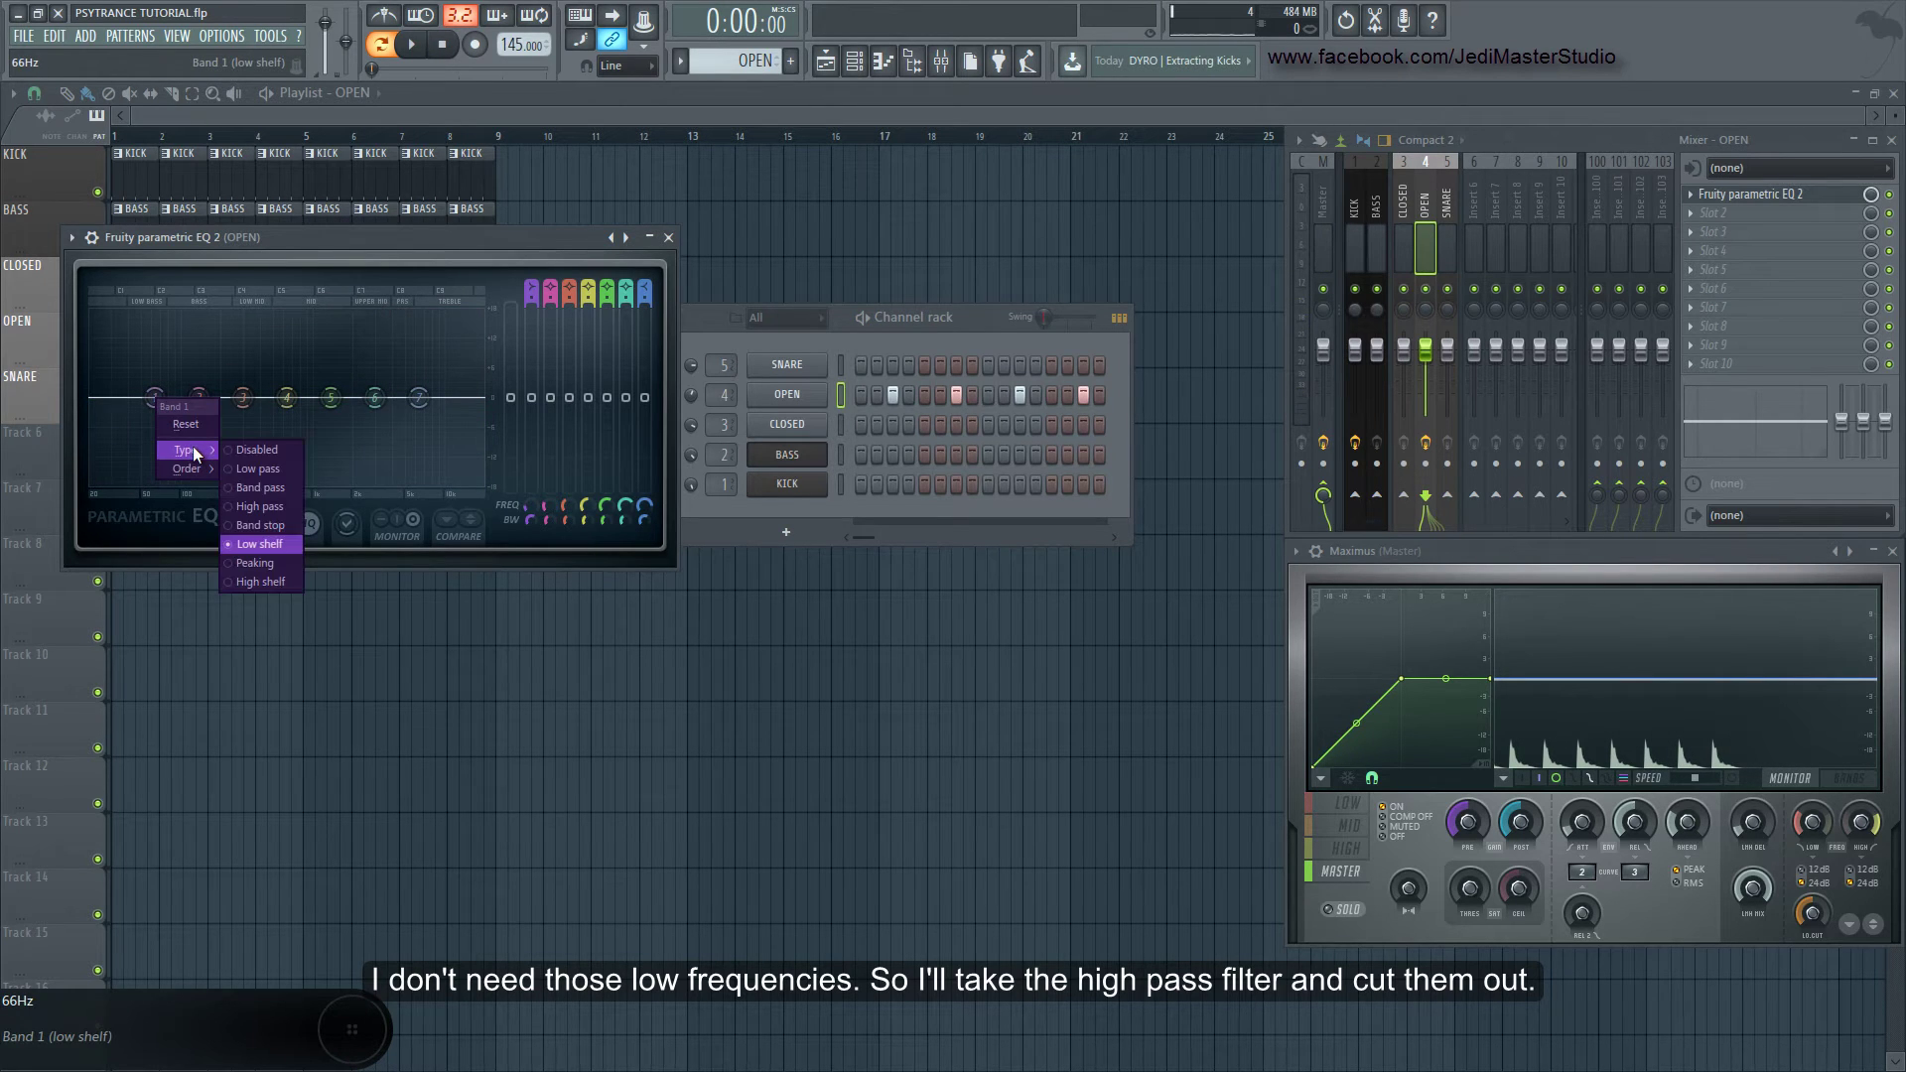
left_click(256, 509)
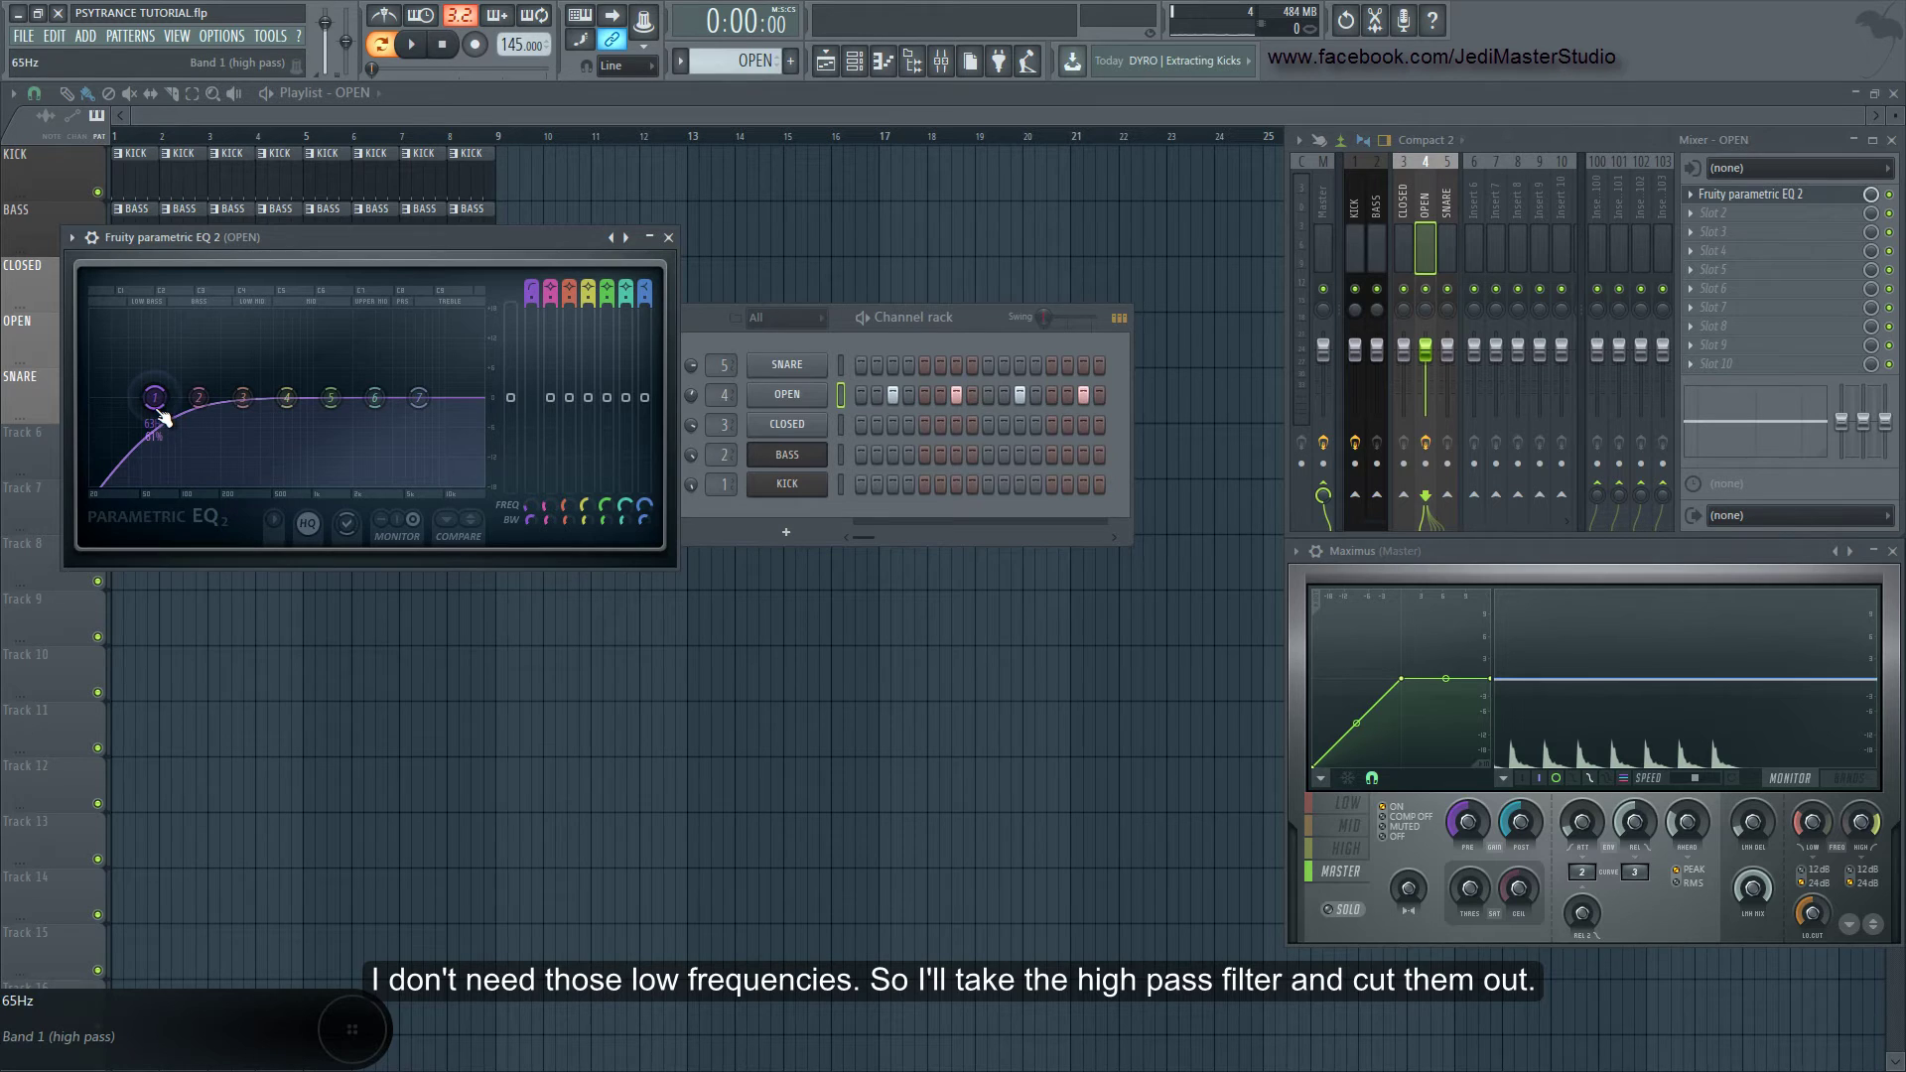
scroll(158, 410, "down", 5)
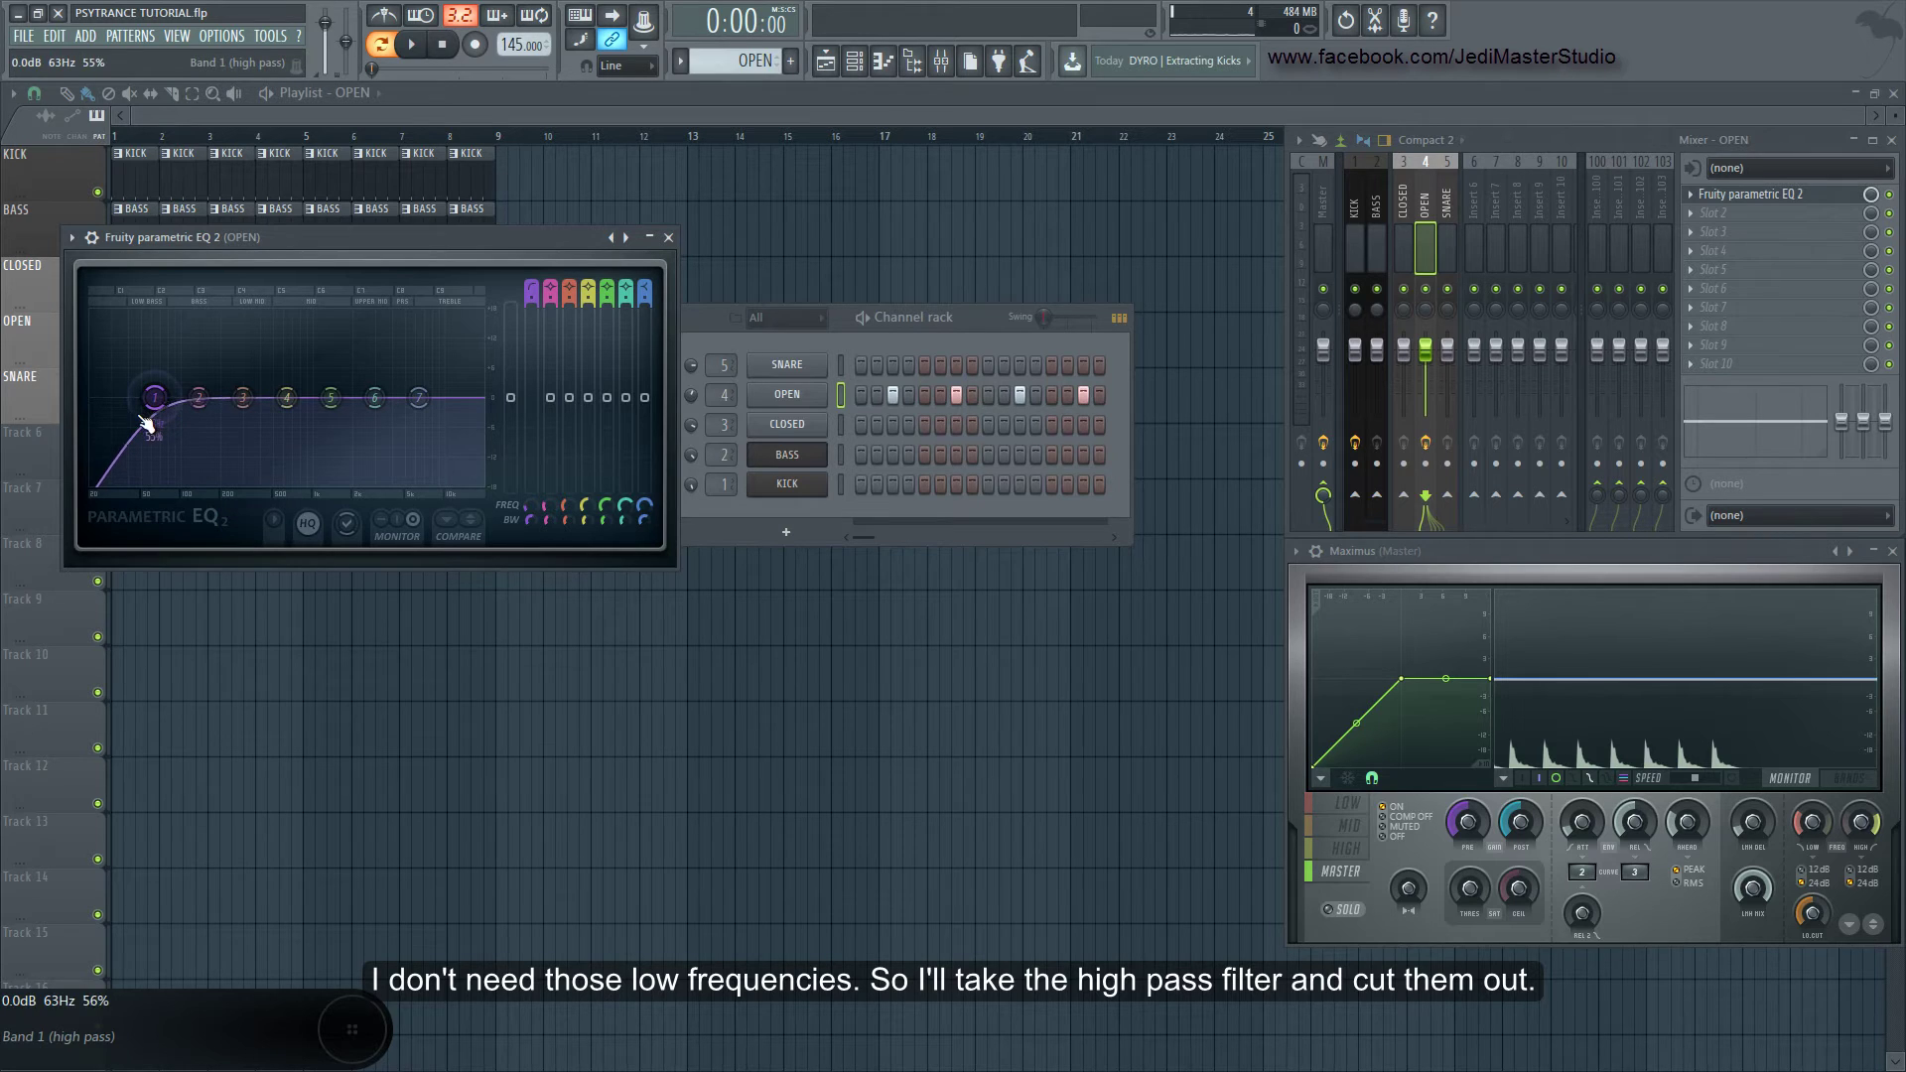
Raise the OPEN high-pass cutoff to between bands 4 and 5 during playback, and audition the result in song mode
left_click(417, 44)
left_click_drag(154, 398, 363, 399)
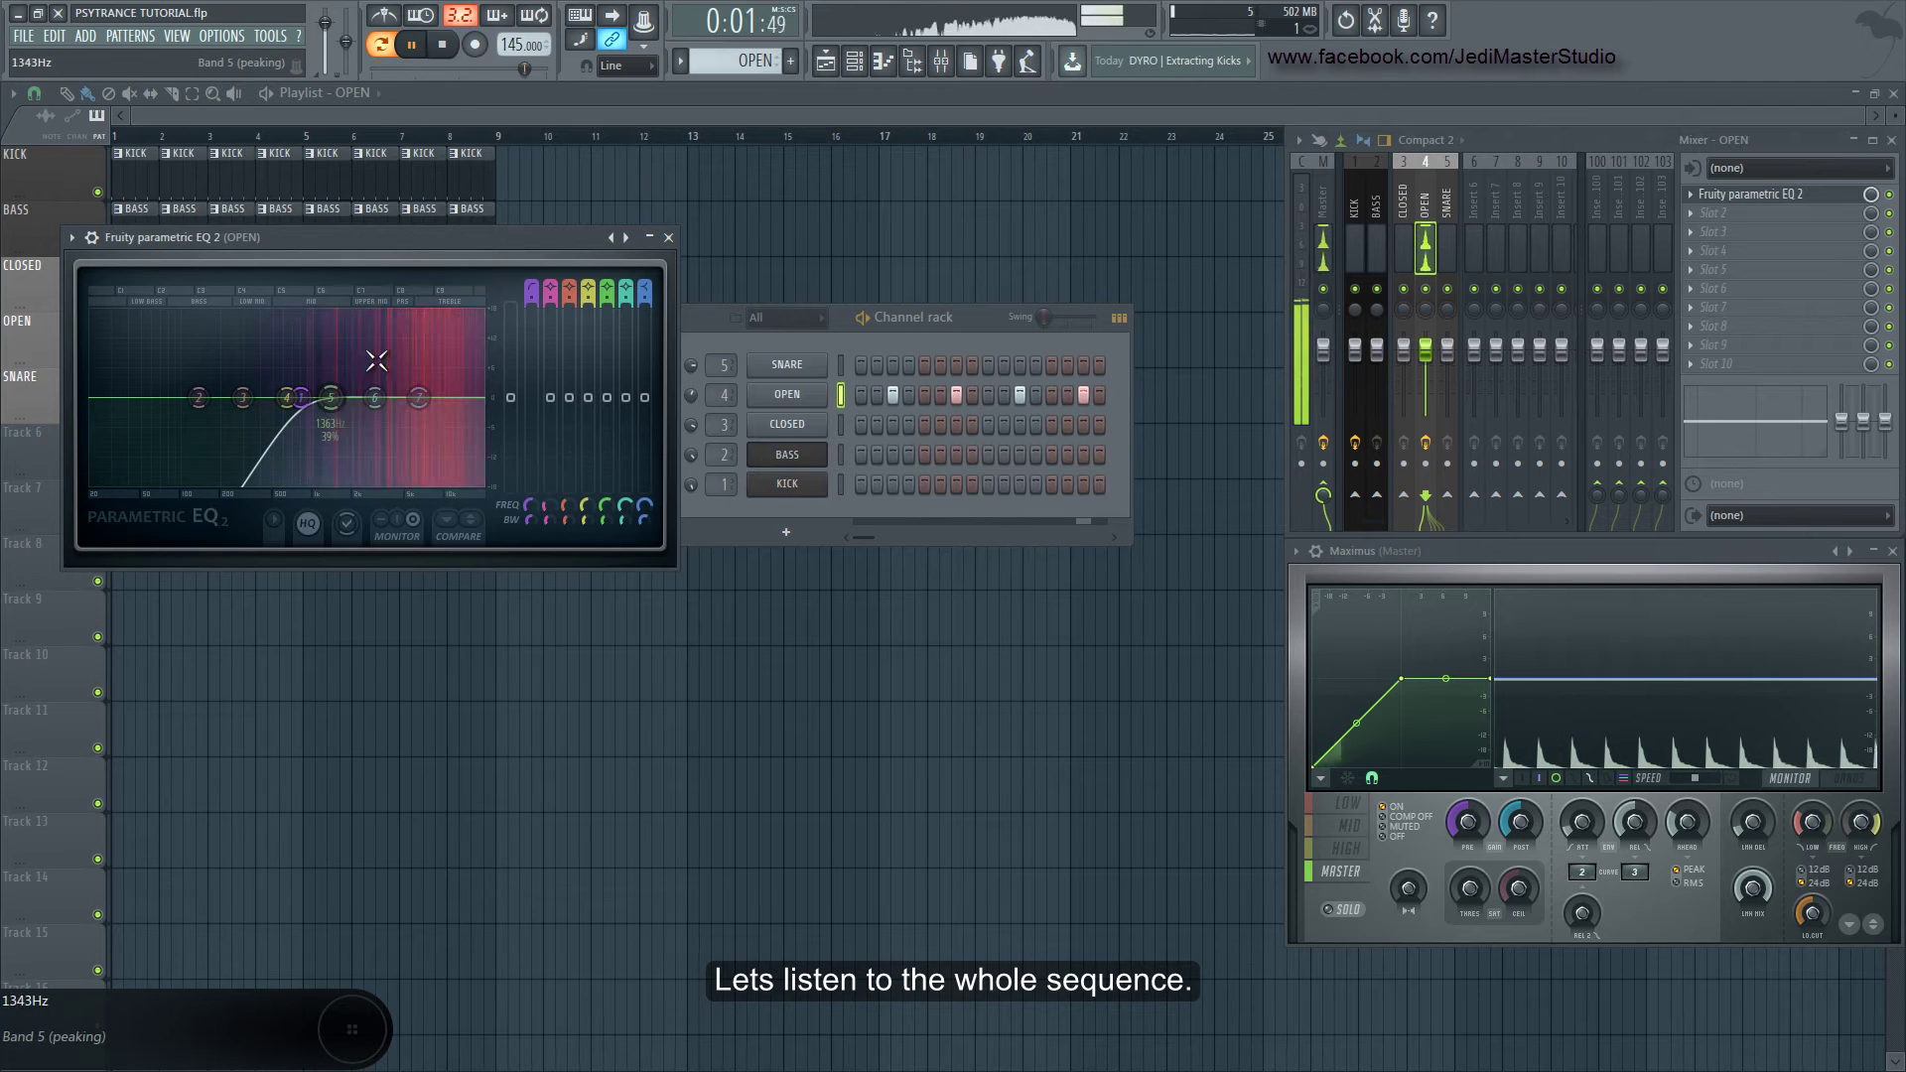
left_click(385, 46)
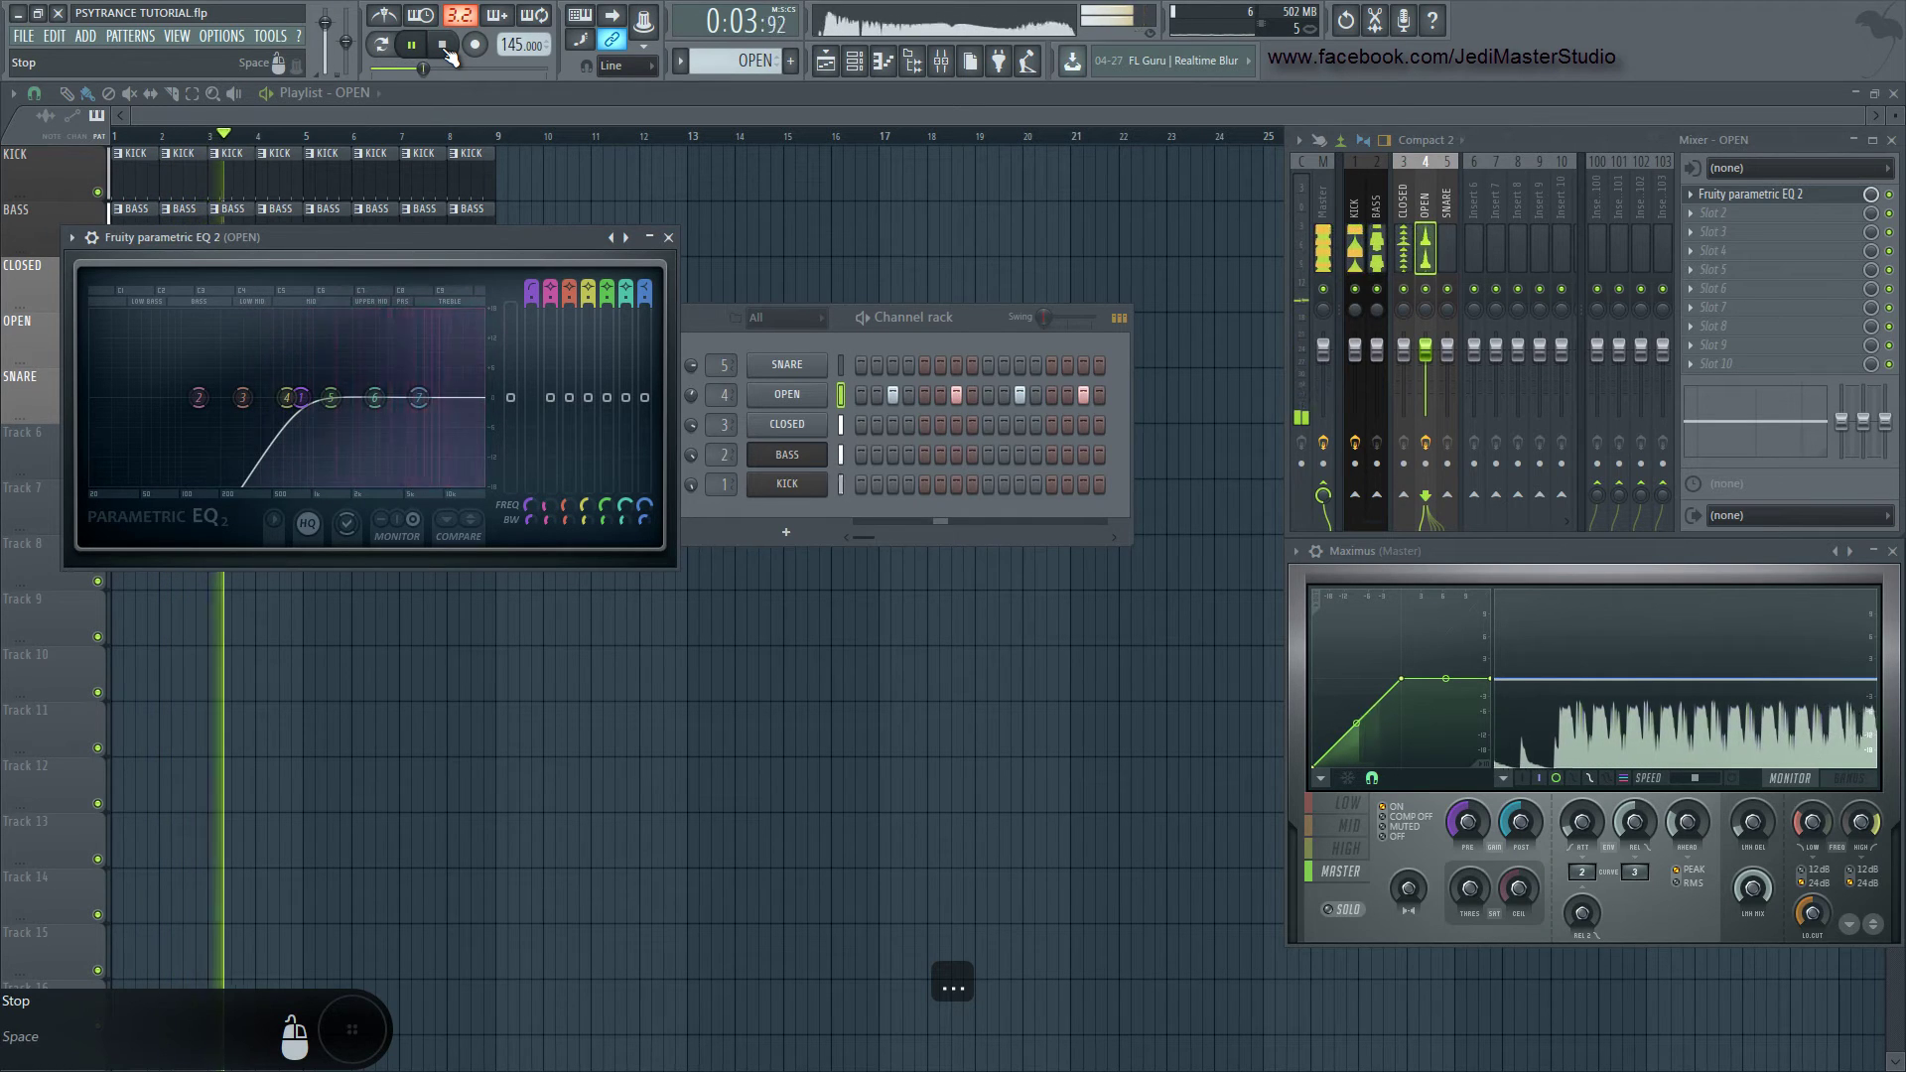
left_click(443, 45)
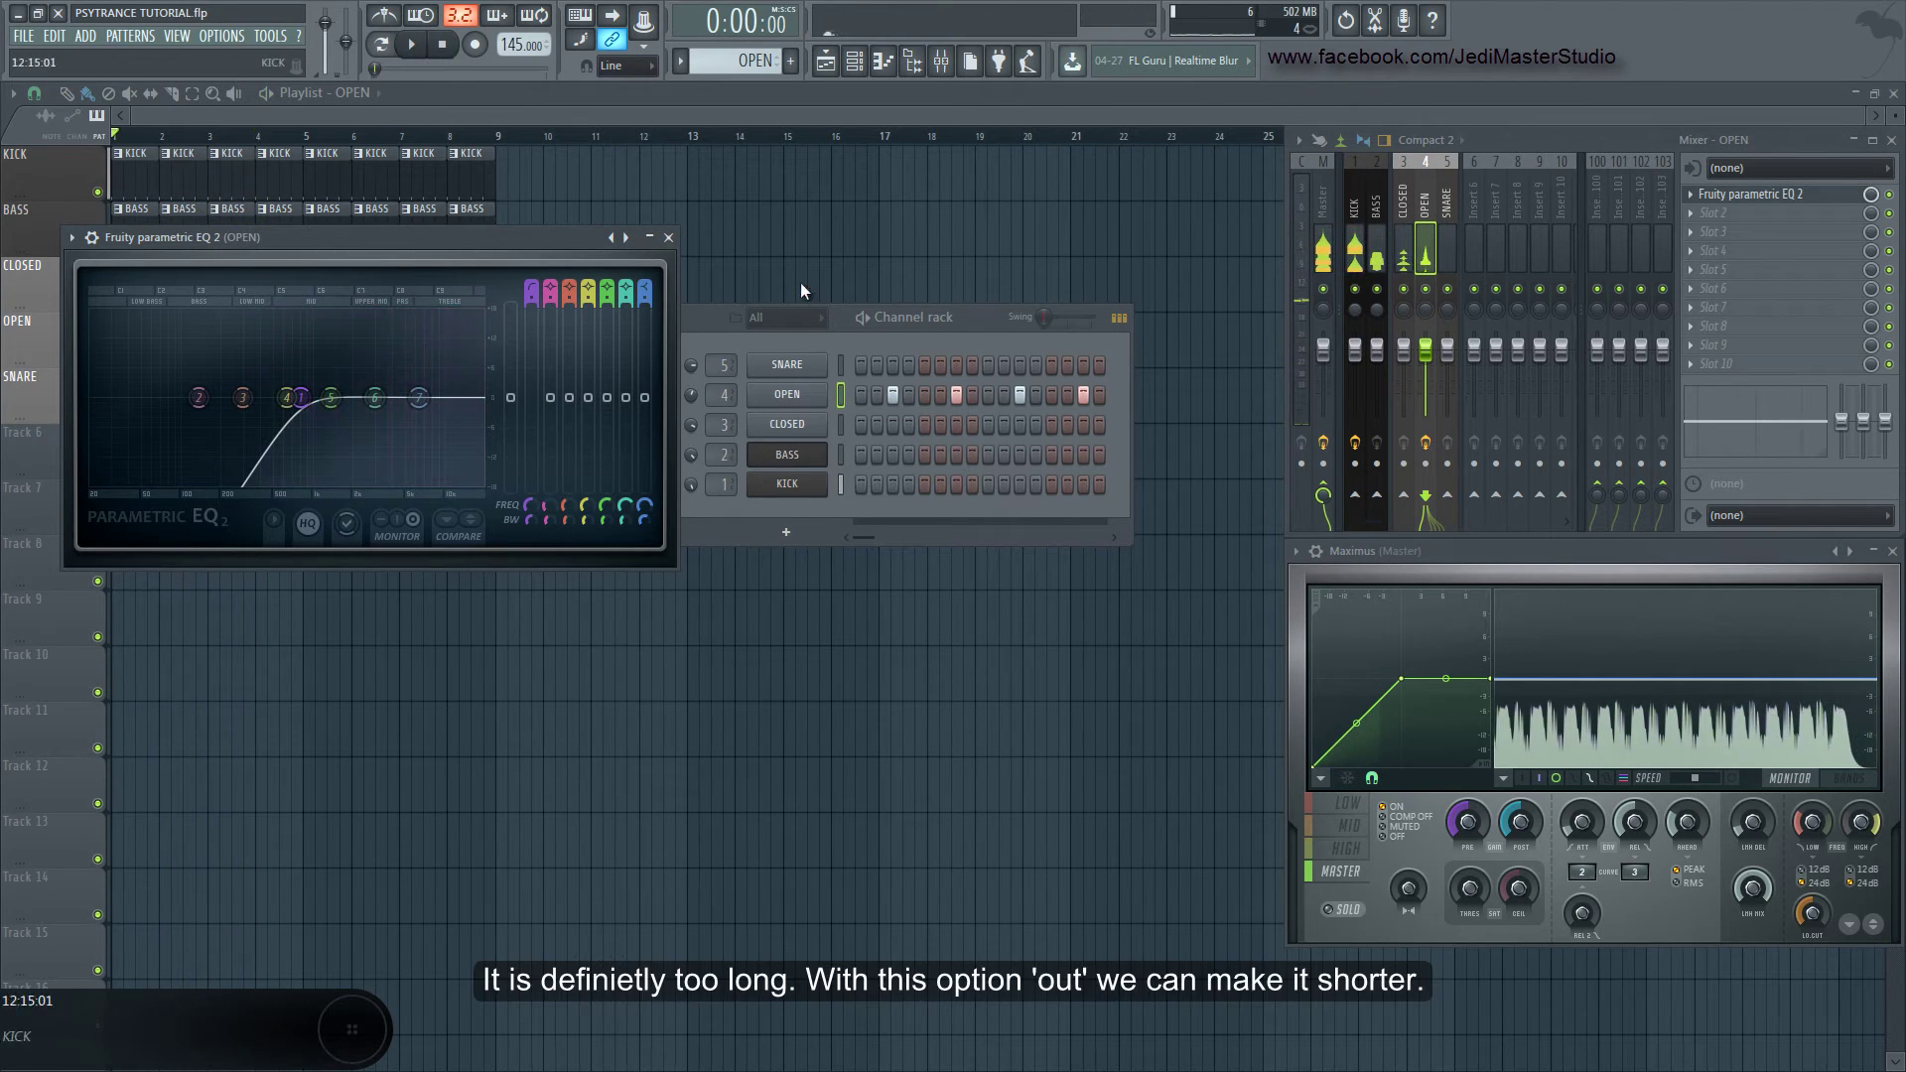
Shorten the OPEN sample by raising its Out fade, fine-tuning it while the arrangement plays, and stop playback
left_click(814, 400)
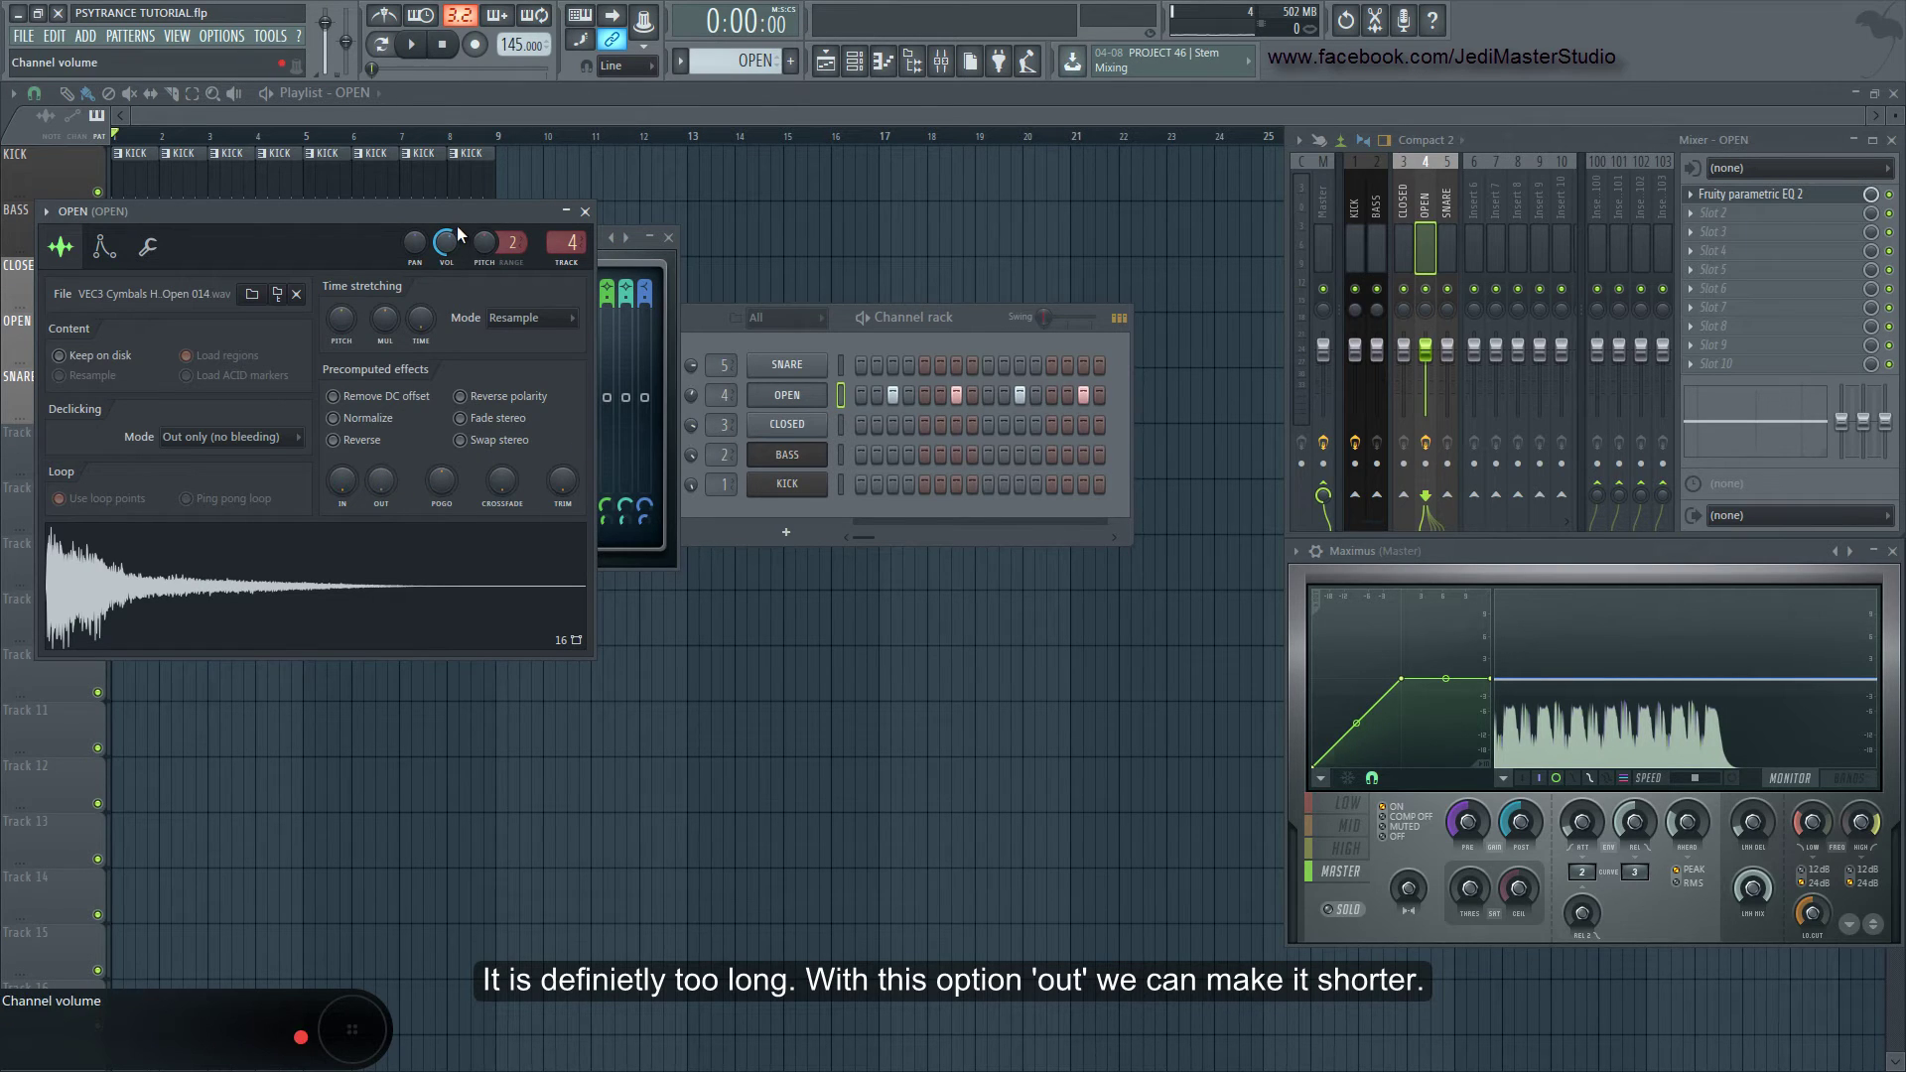
left_click_drag(451, 210, 1024, 427)
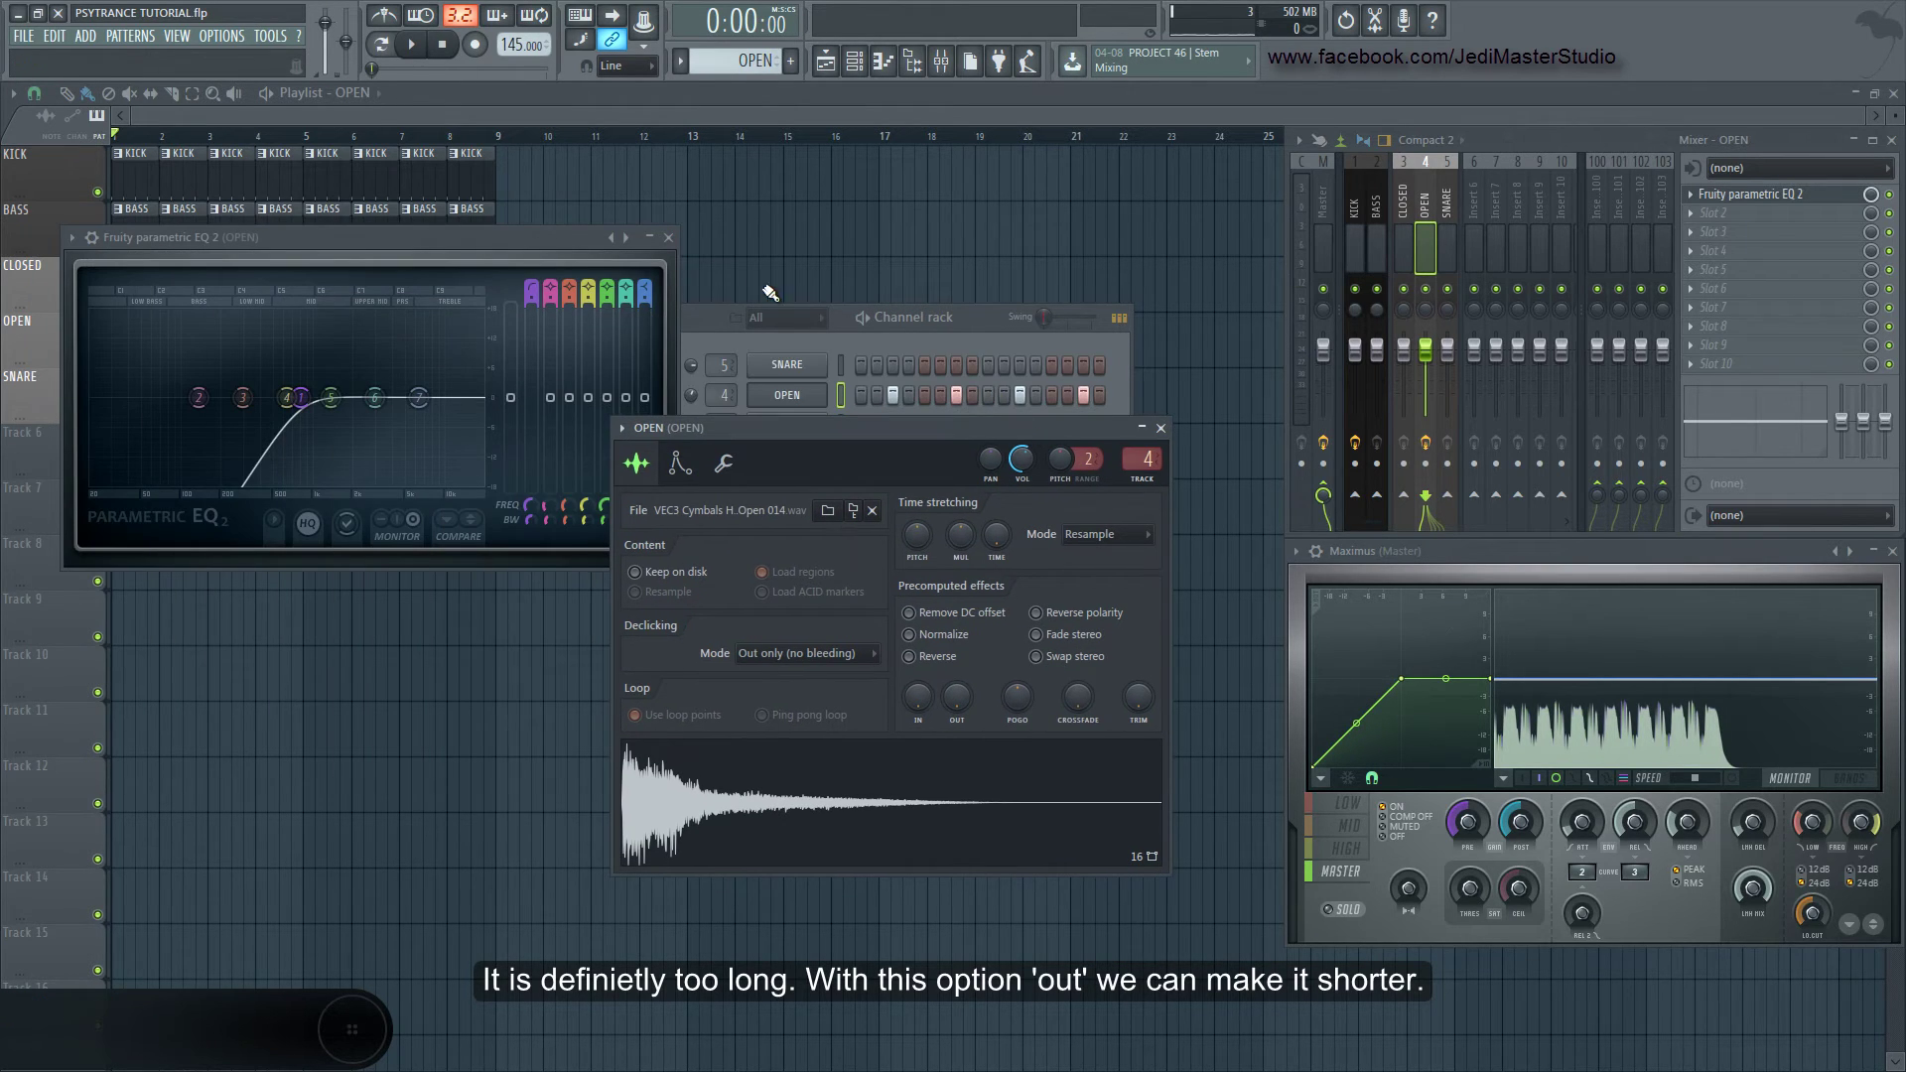
left_click(666, 238)
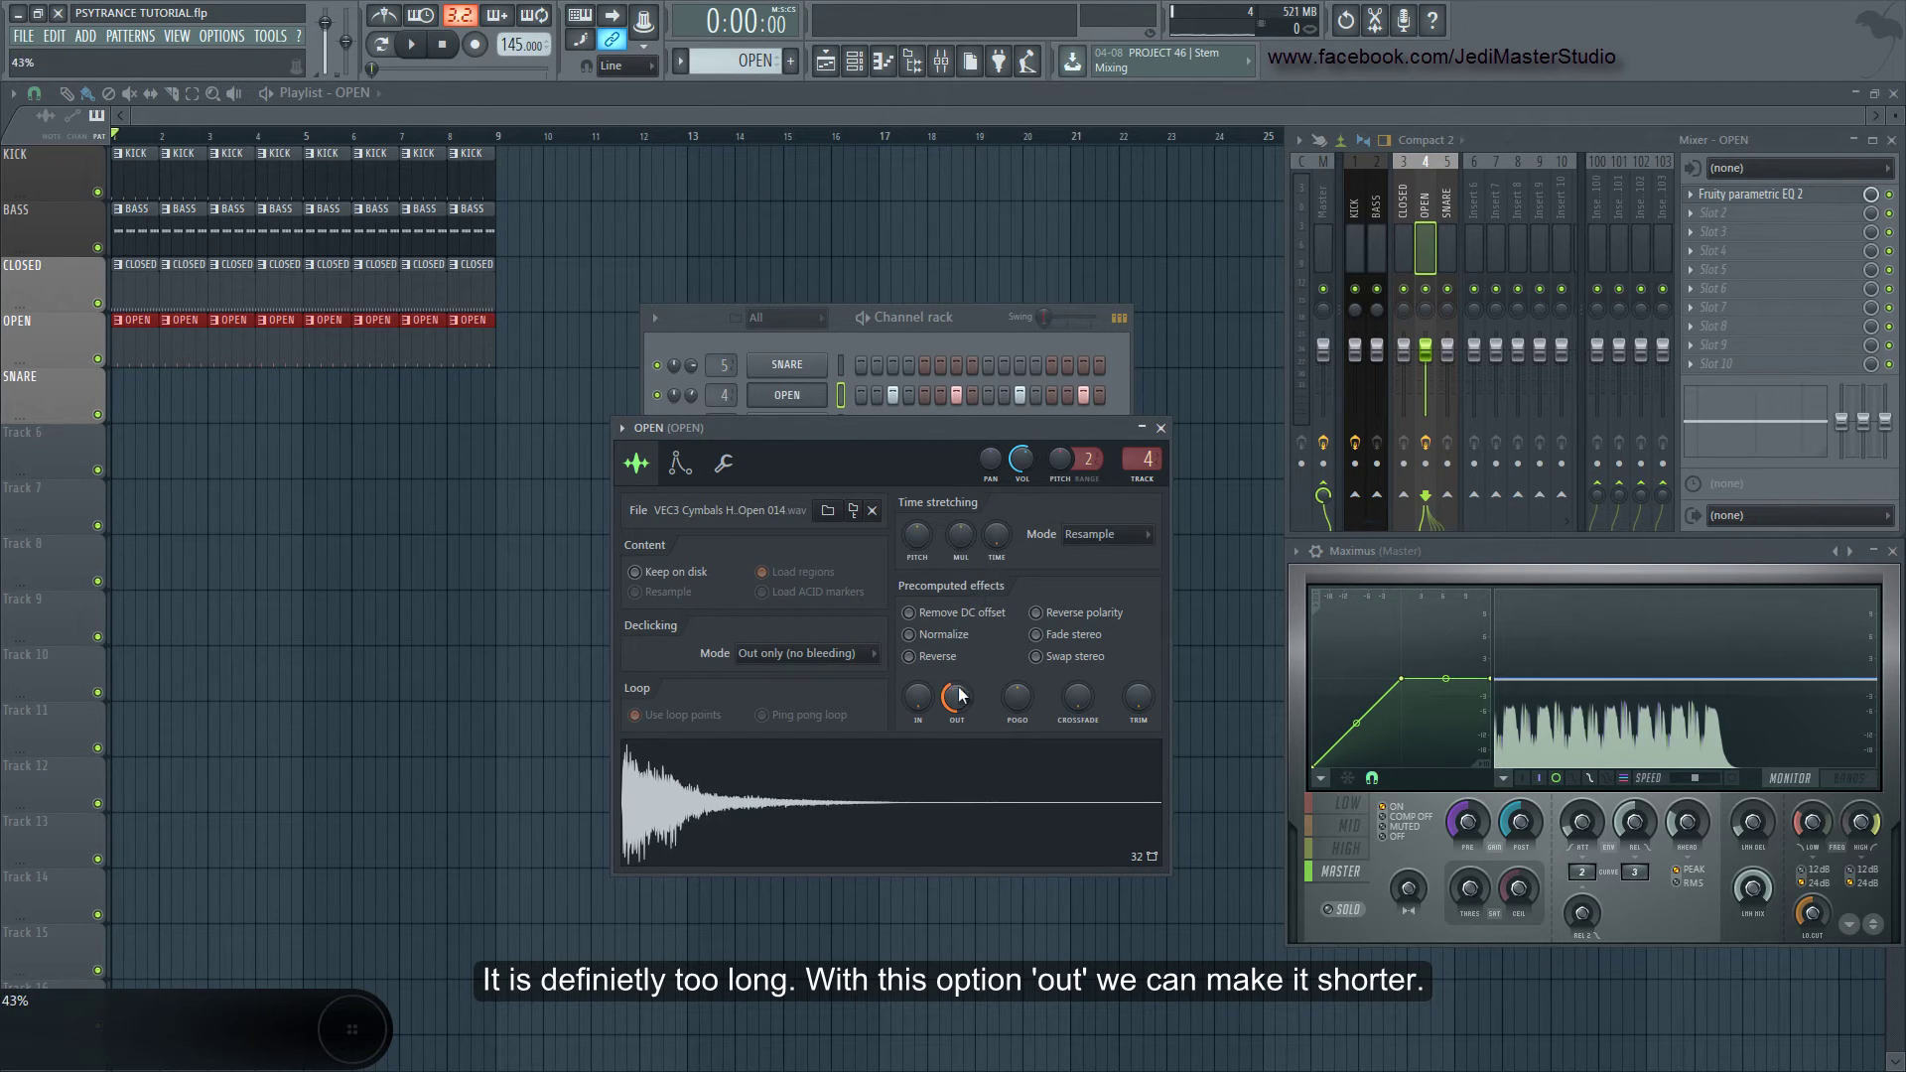
key("space")
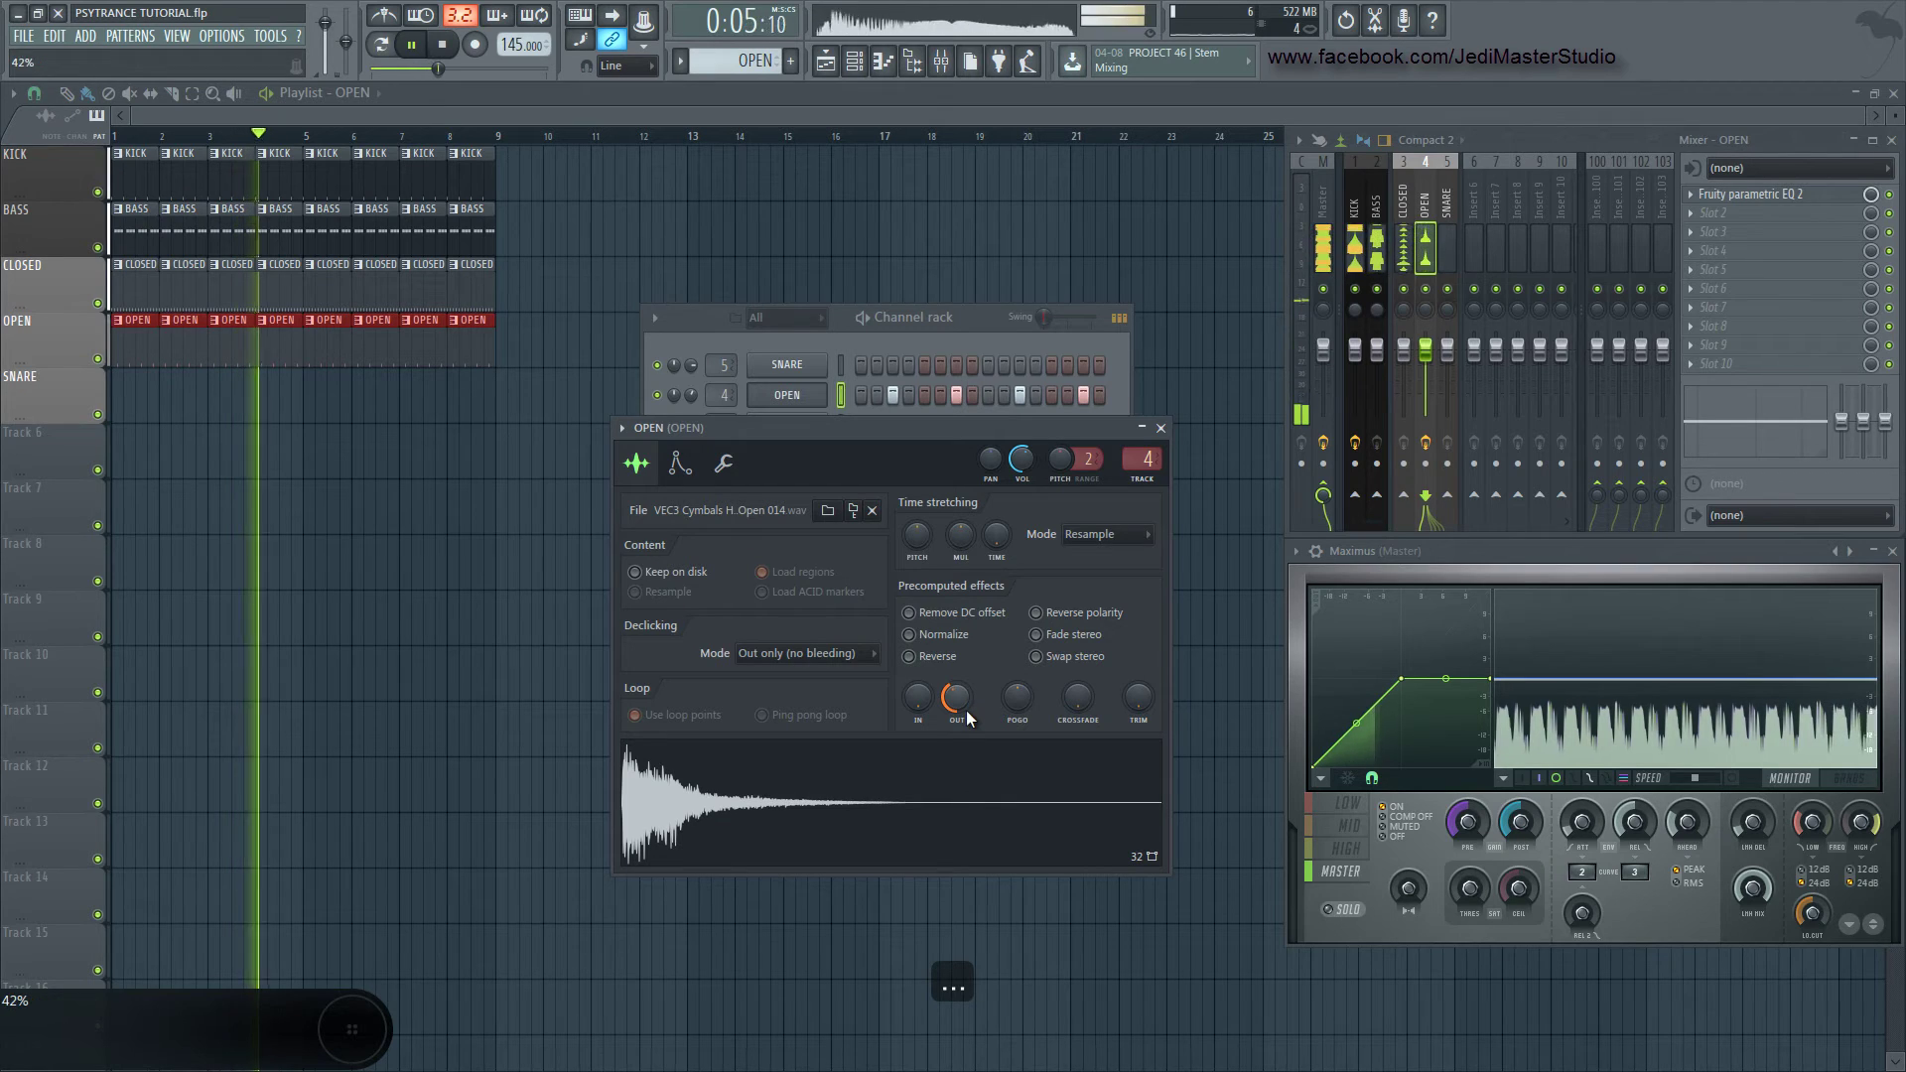
left_click_drag(967, 701, 966, 705)
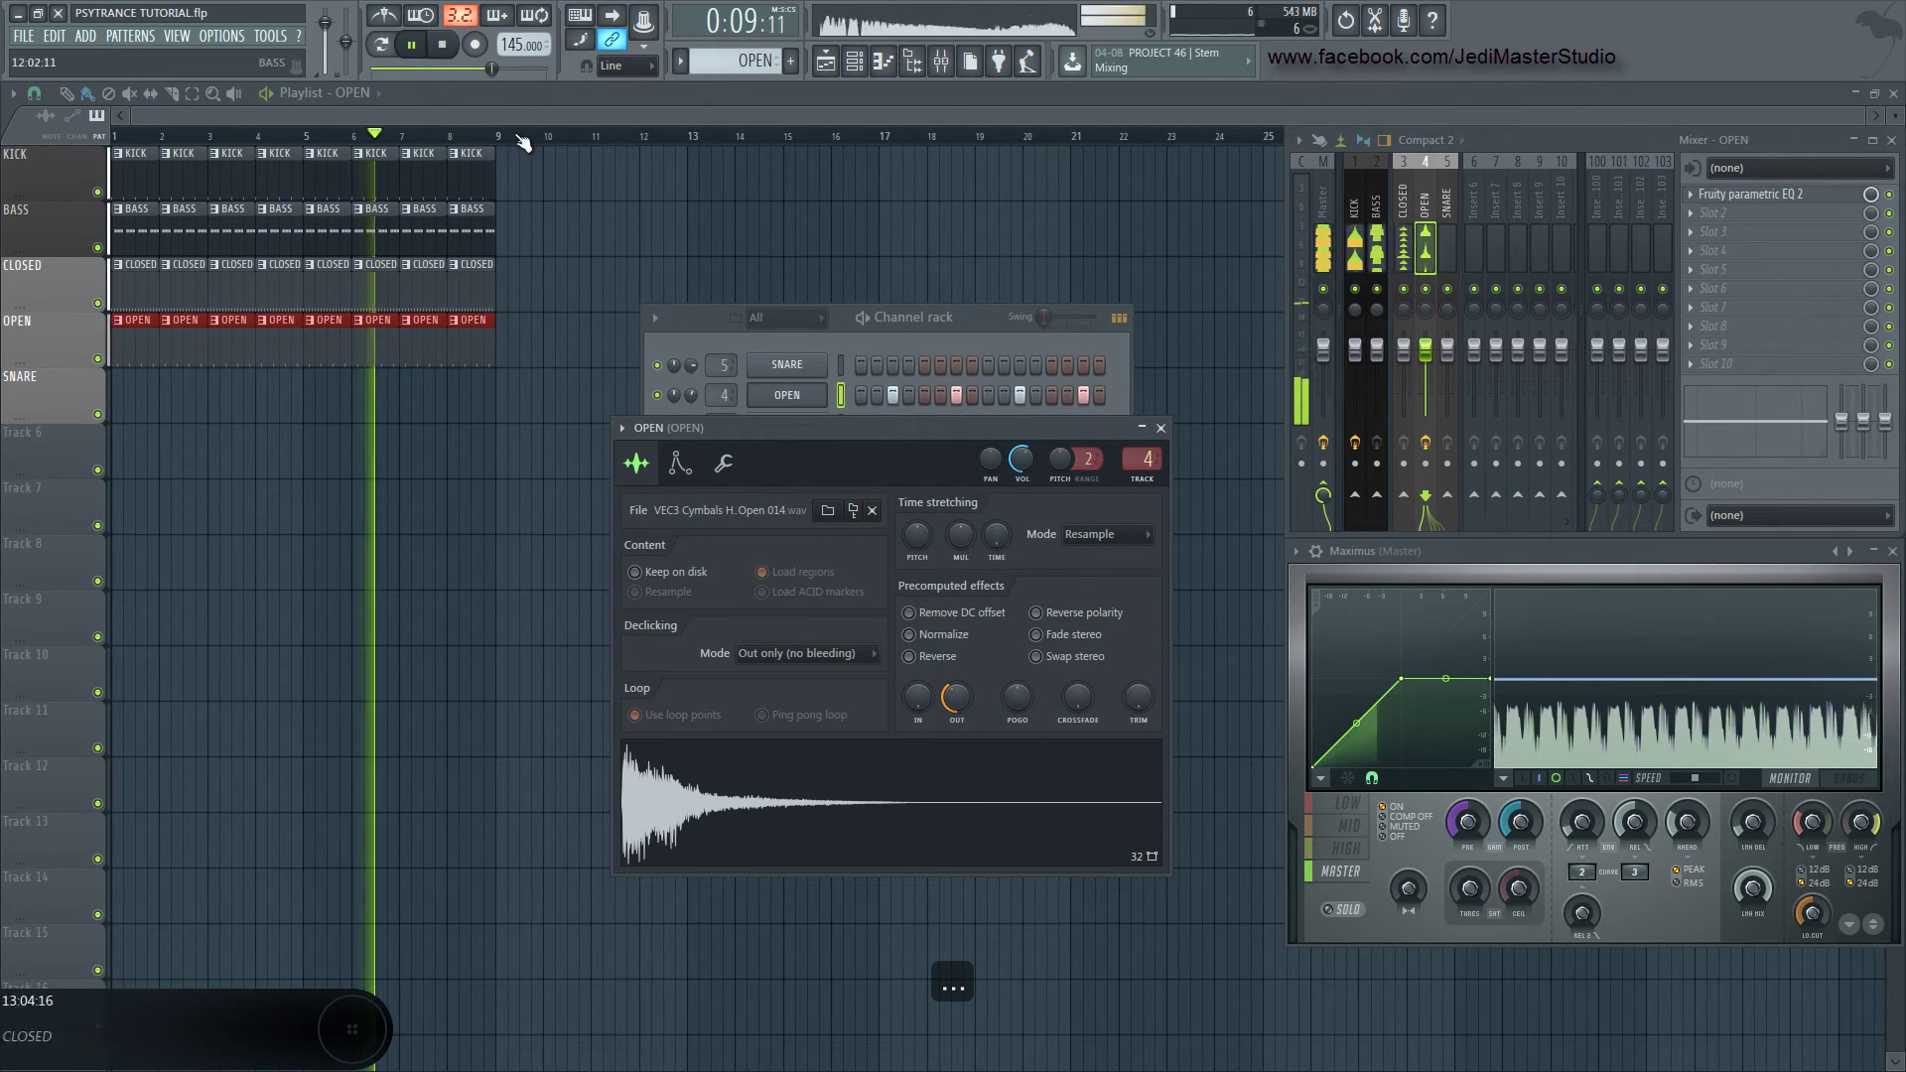
left_click(443, 45)
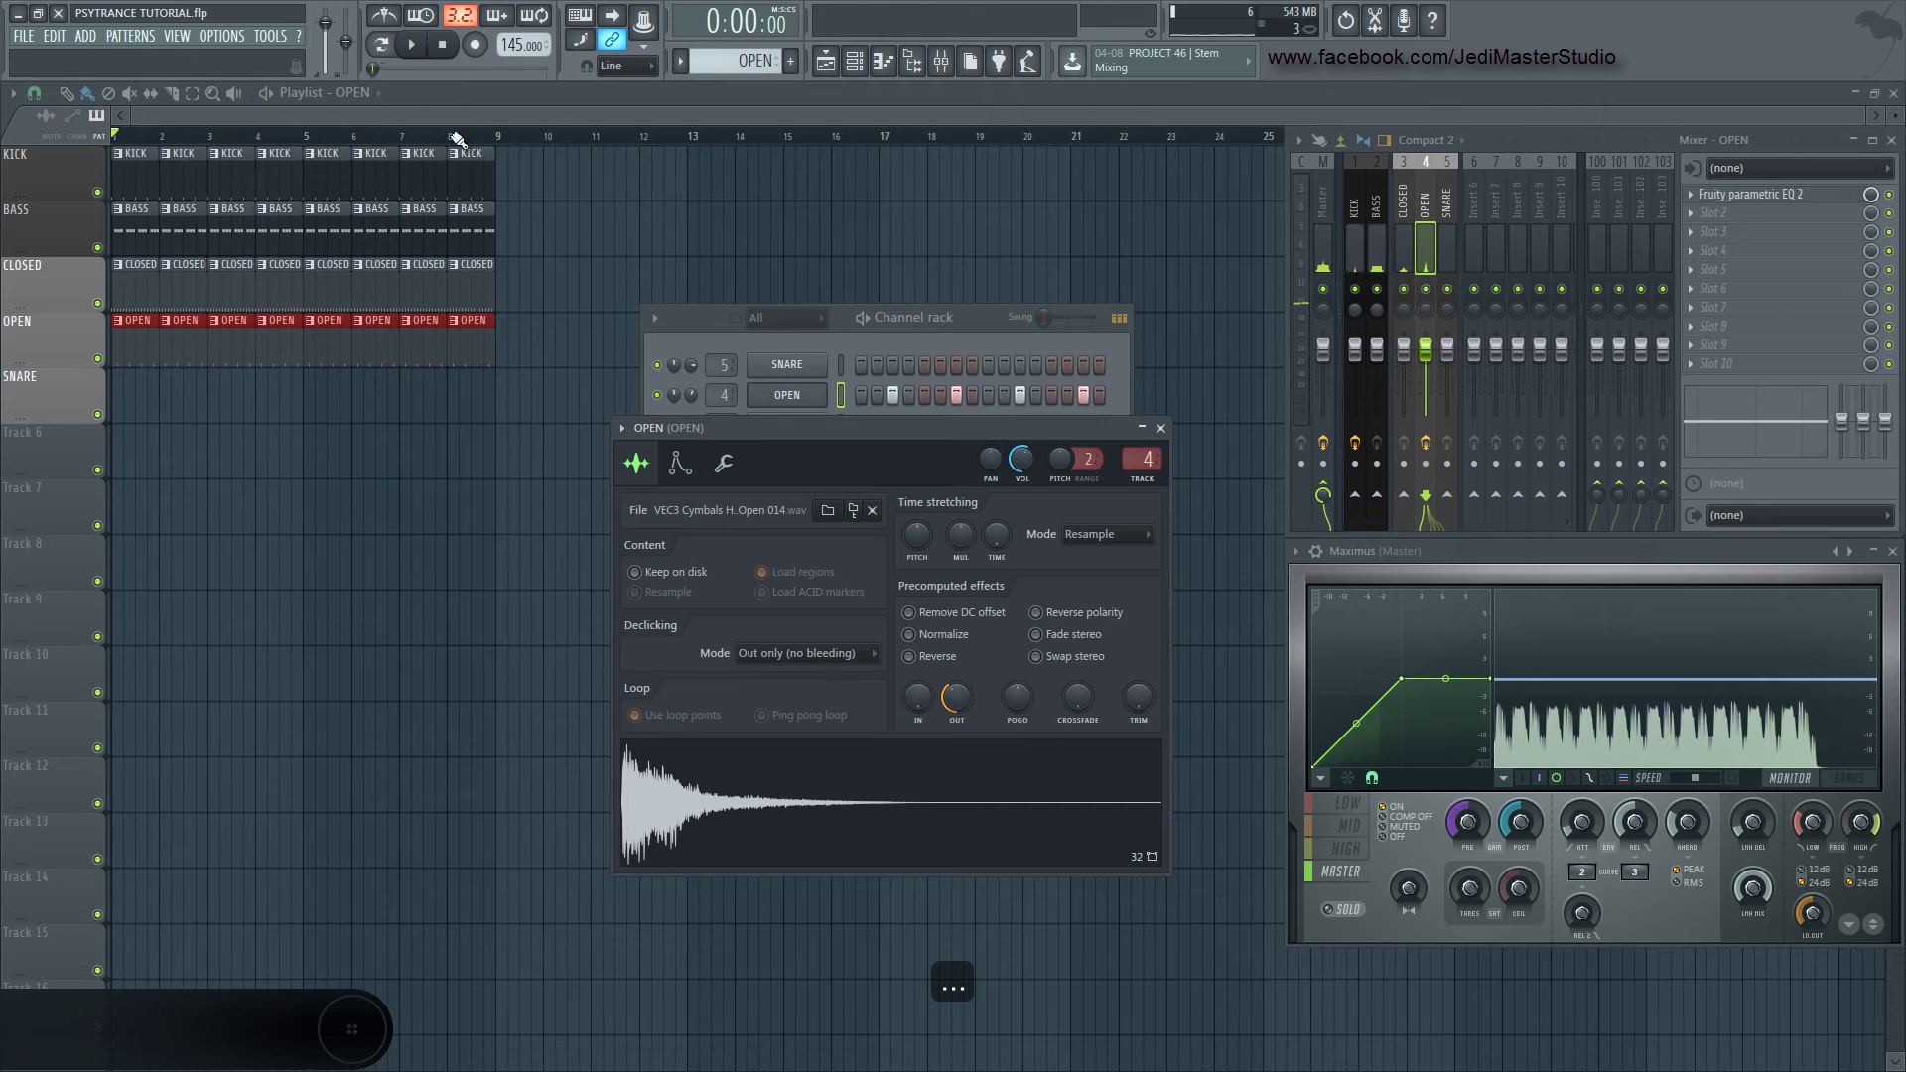
Switch to the SNARE pattern, fill the SNARE channel every 8 steps, and shift its notes four steps later
left_click(972, 329)
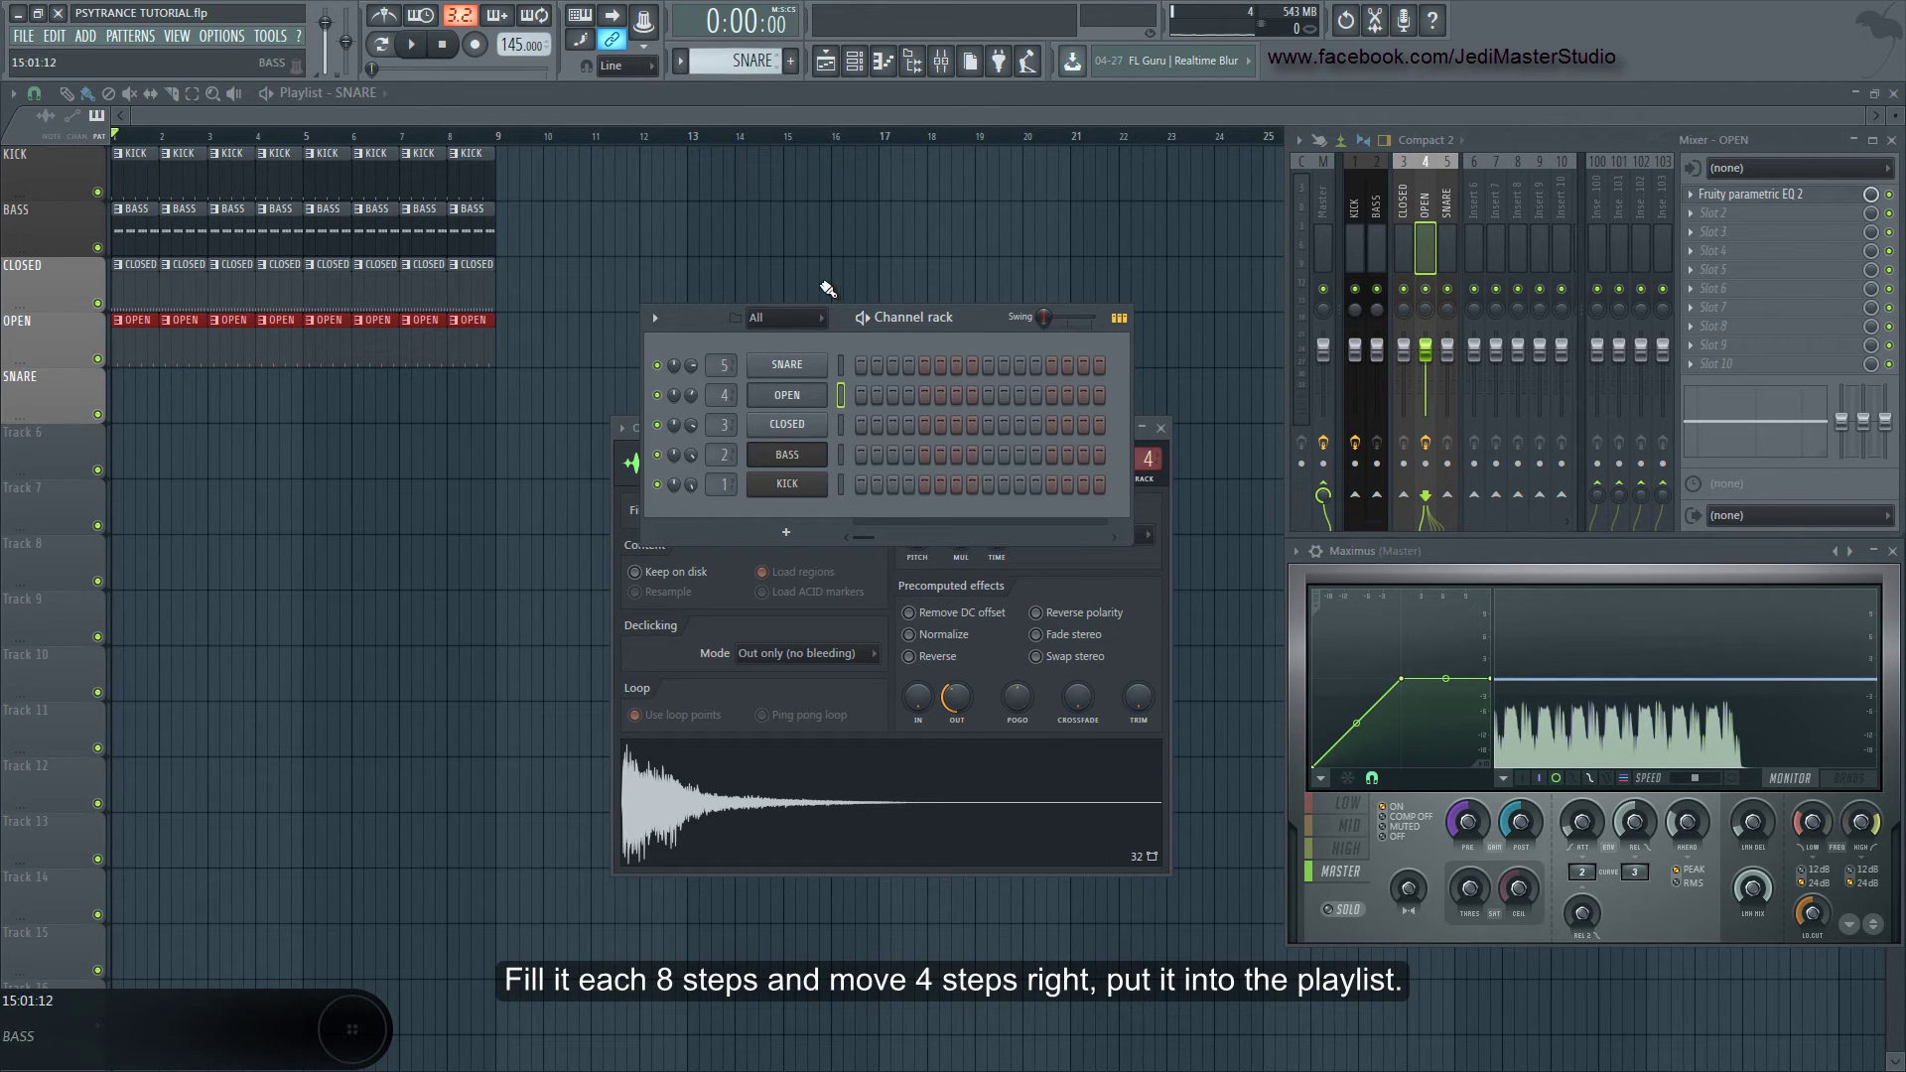
left_click(818, 364)
right_click(812, 357)
mouse_move(985, 438)
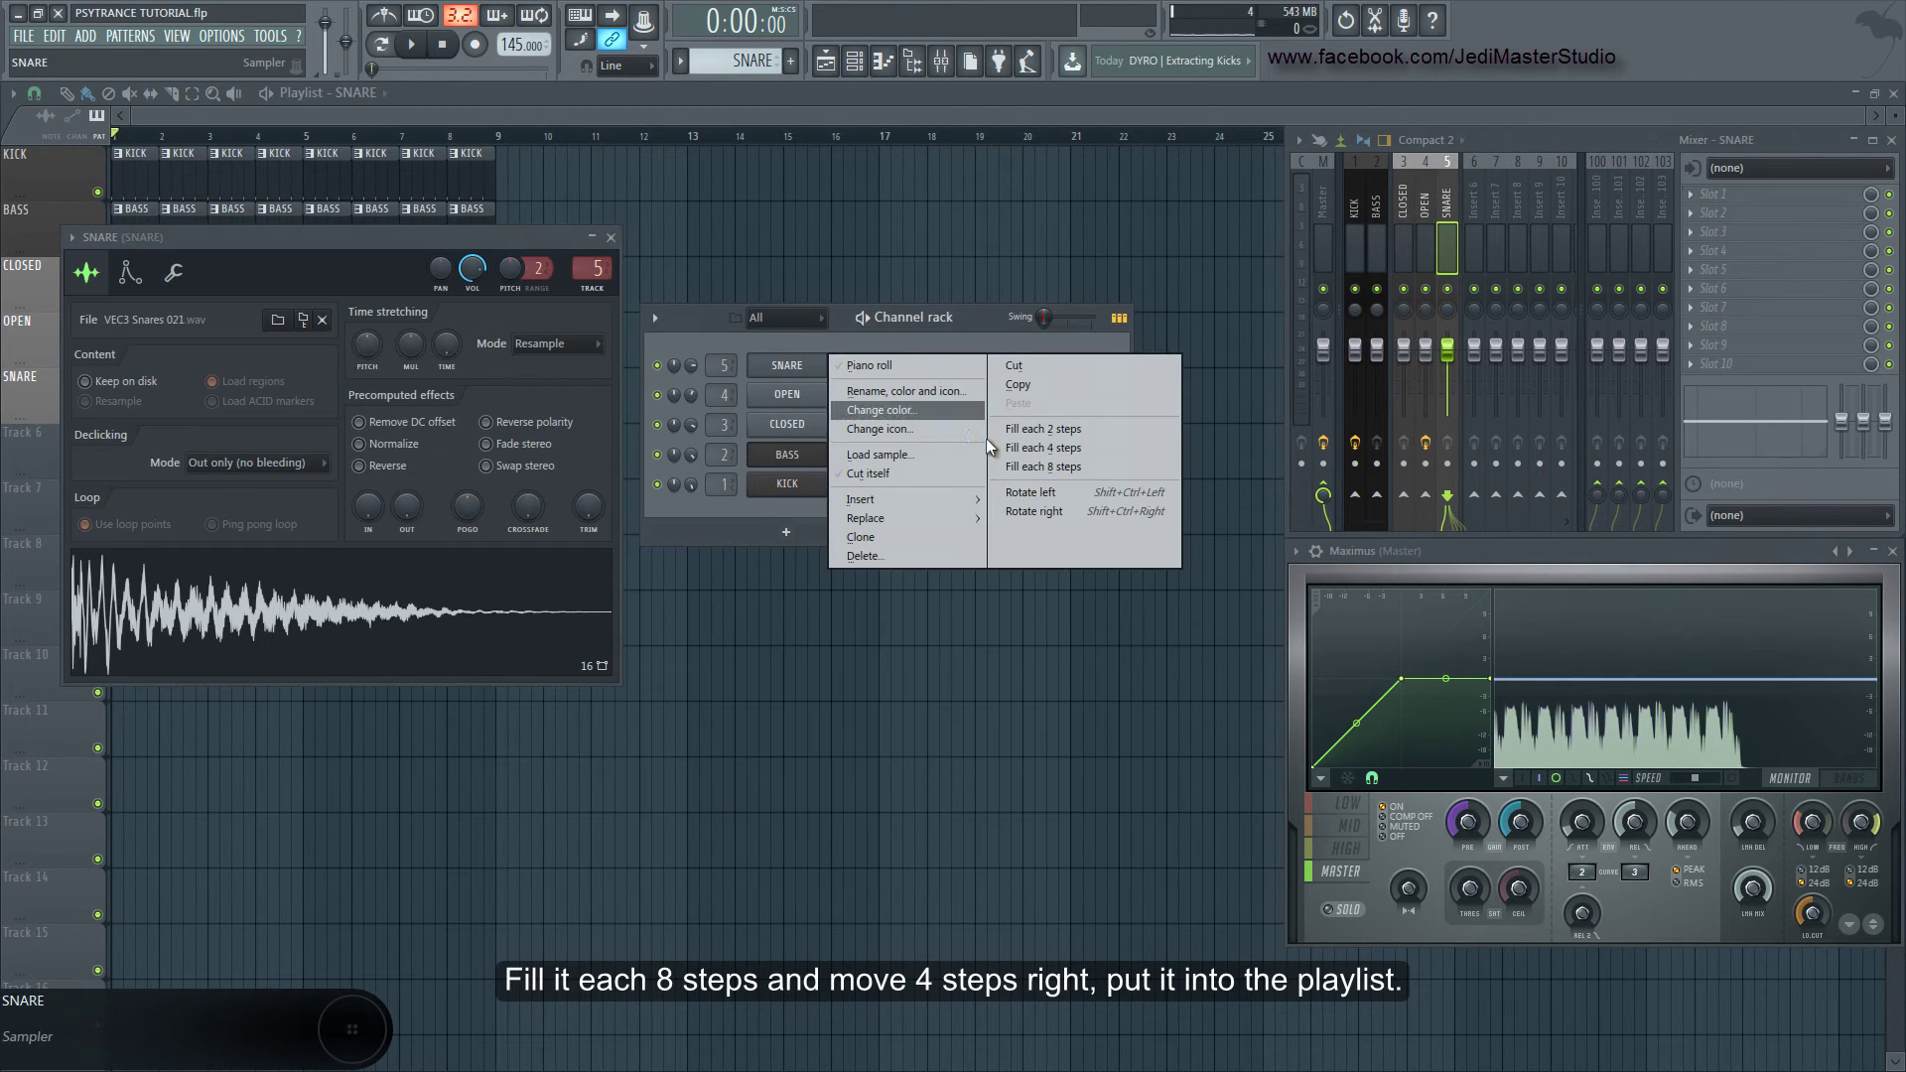
left_click(1032, 462)
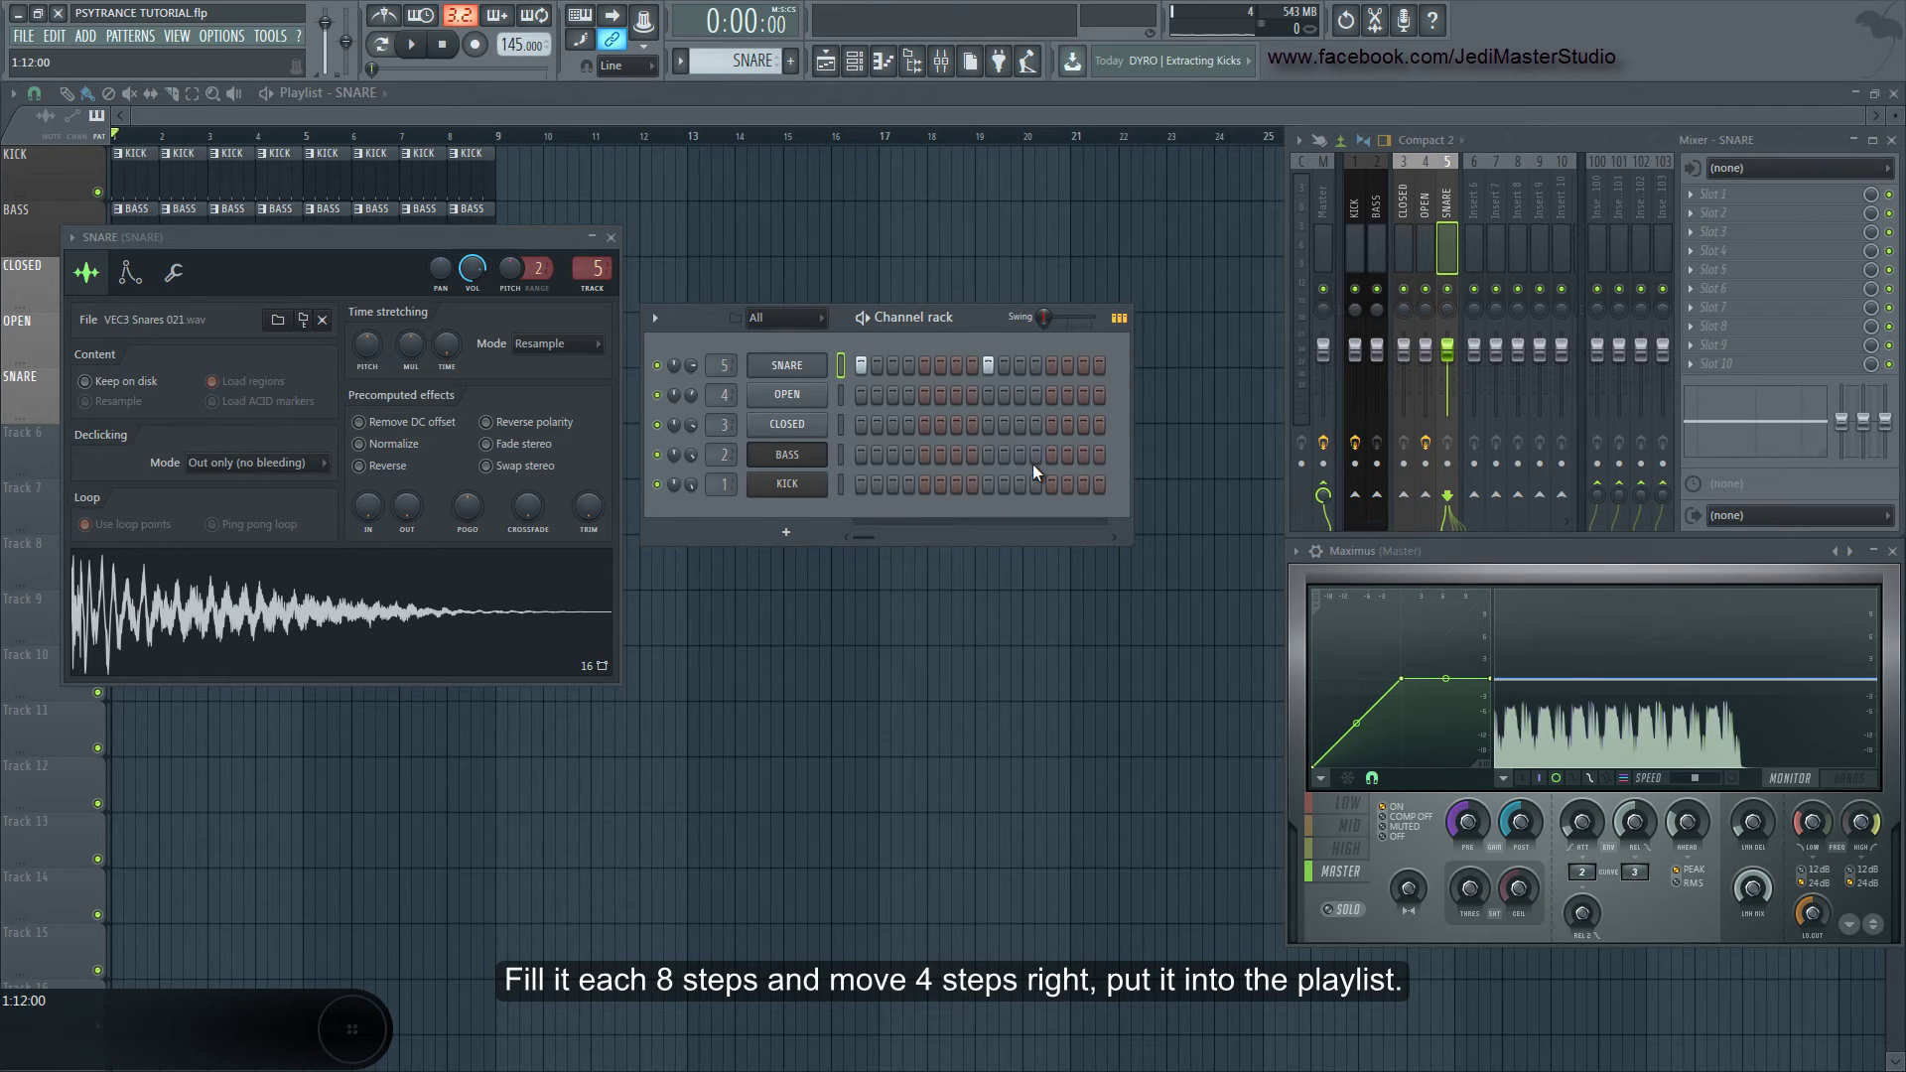
key("F7")
key("shift+Right")
key("shift+Right")
key("shift+Right")
key("shift+Right")
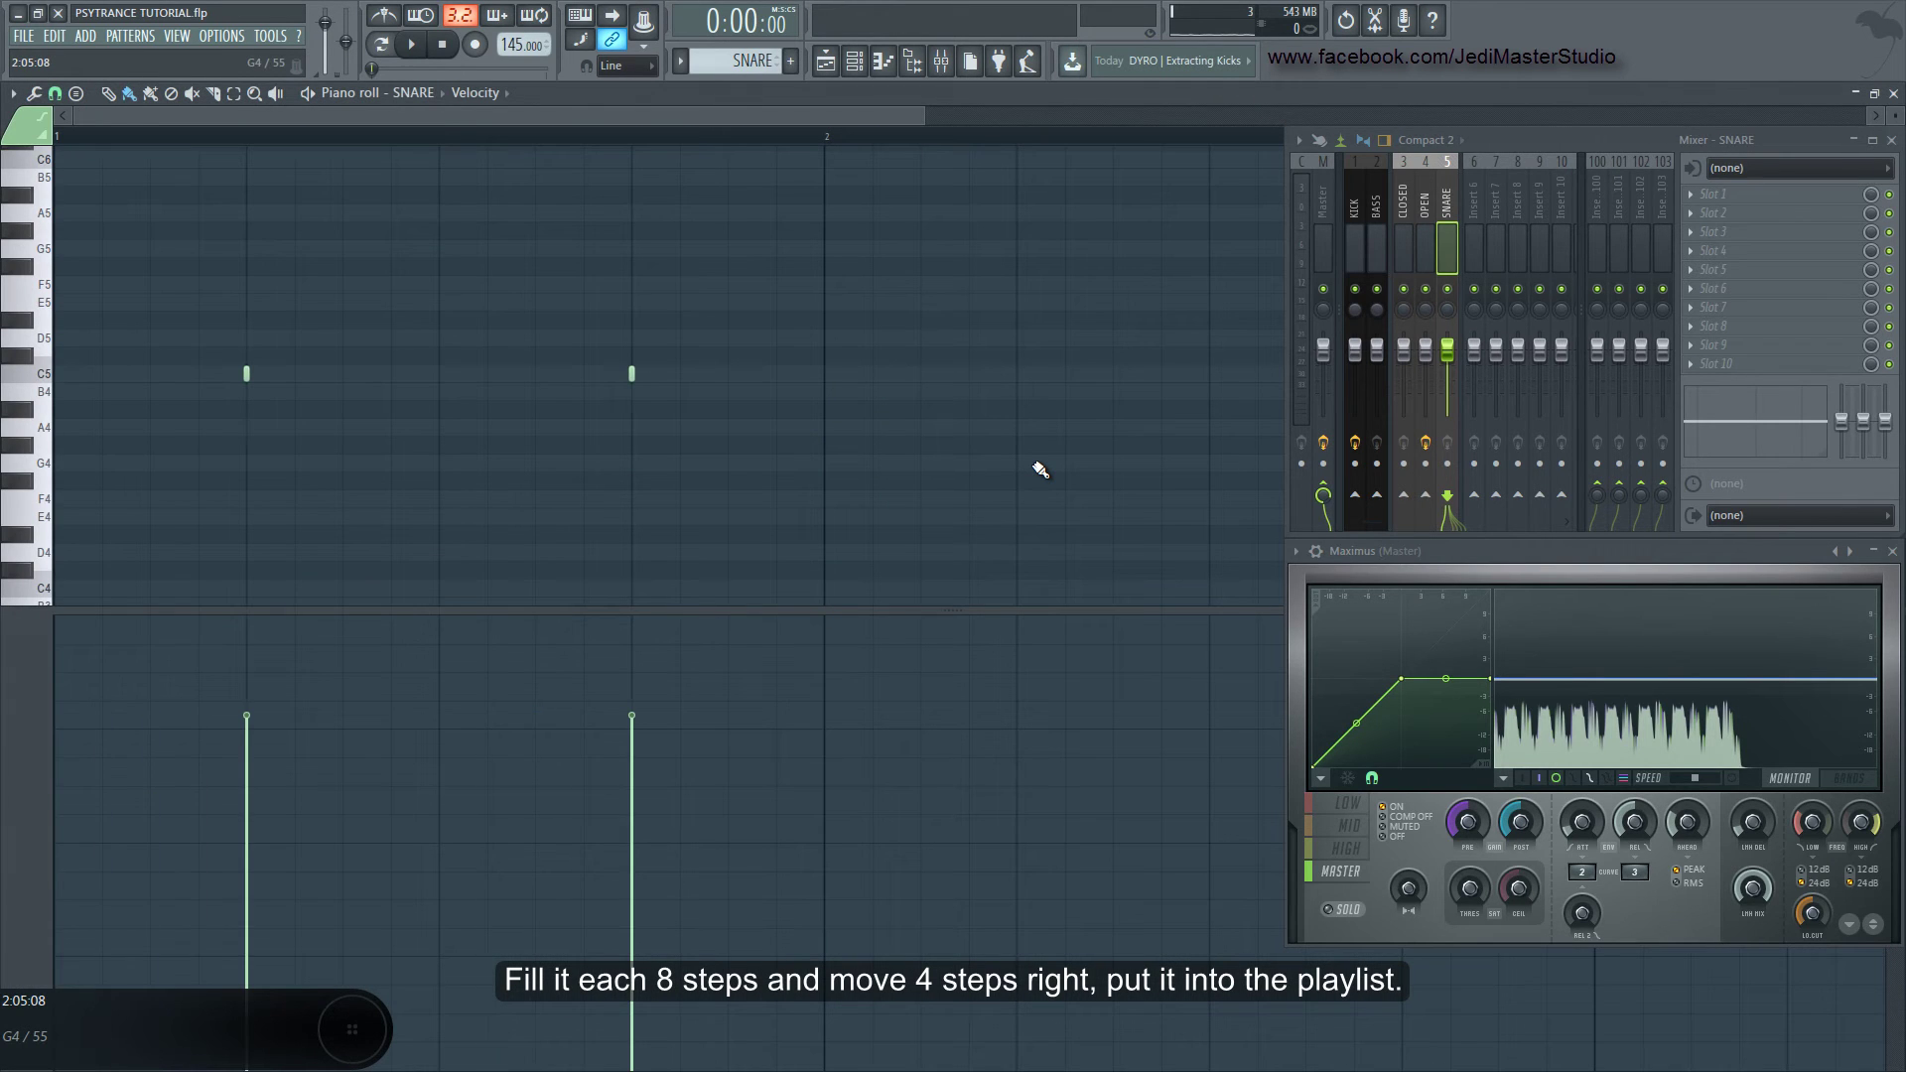
Place the SNARE pattern on its playlist track across bars 1 to 8 and audition the arrangement
left_click(824, 61)
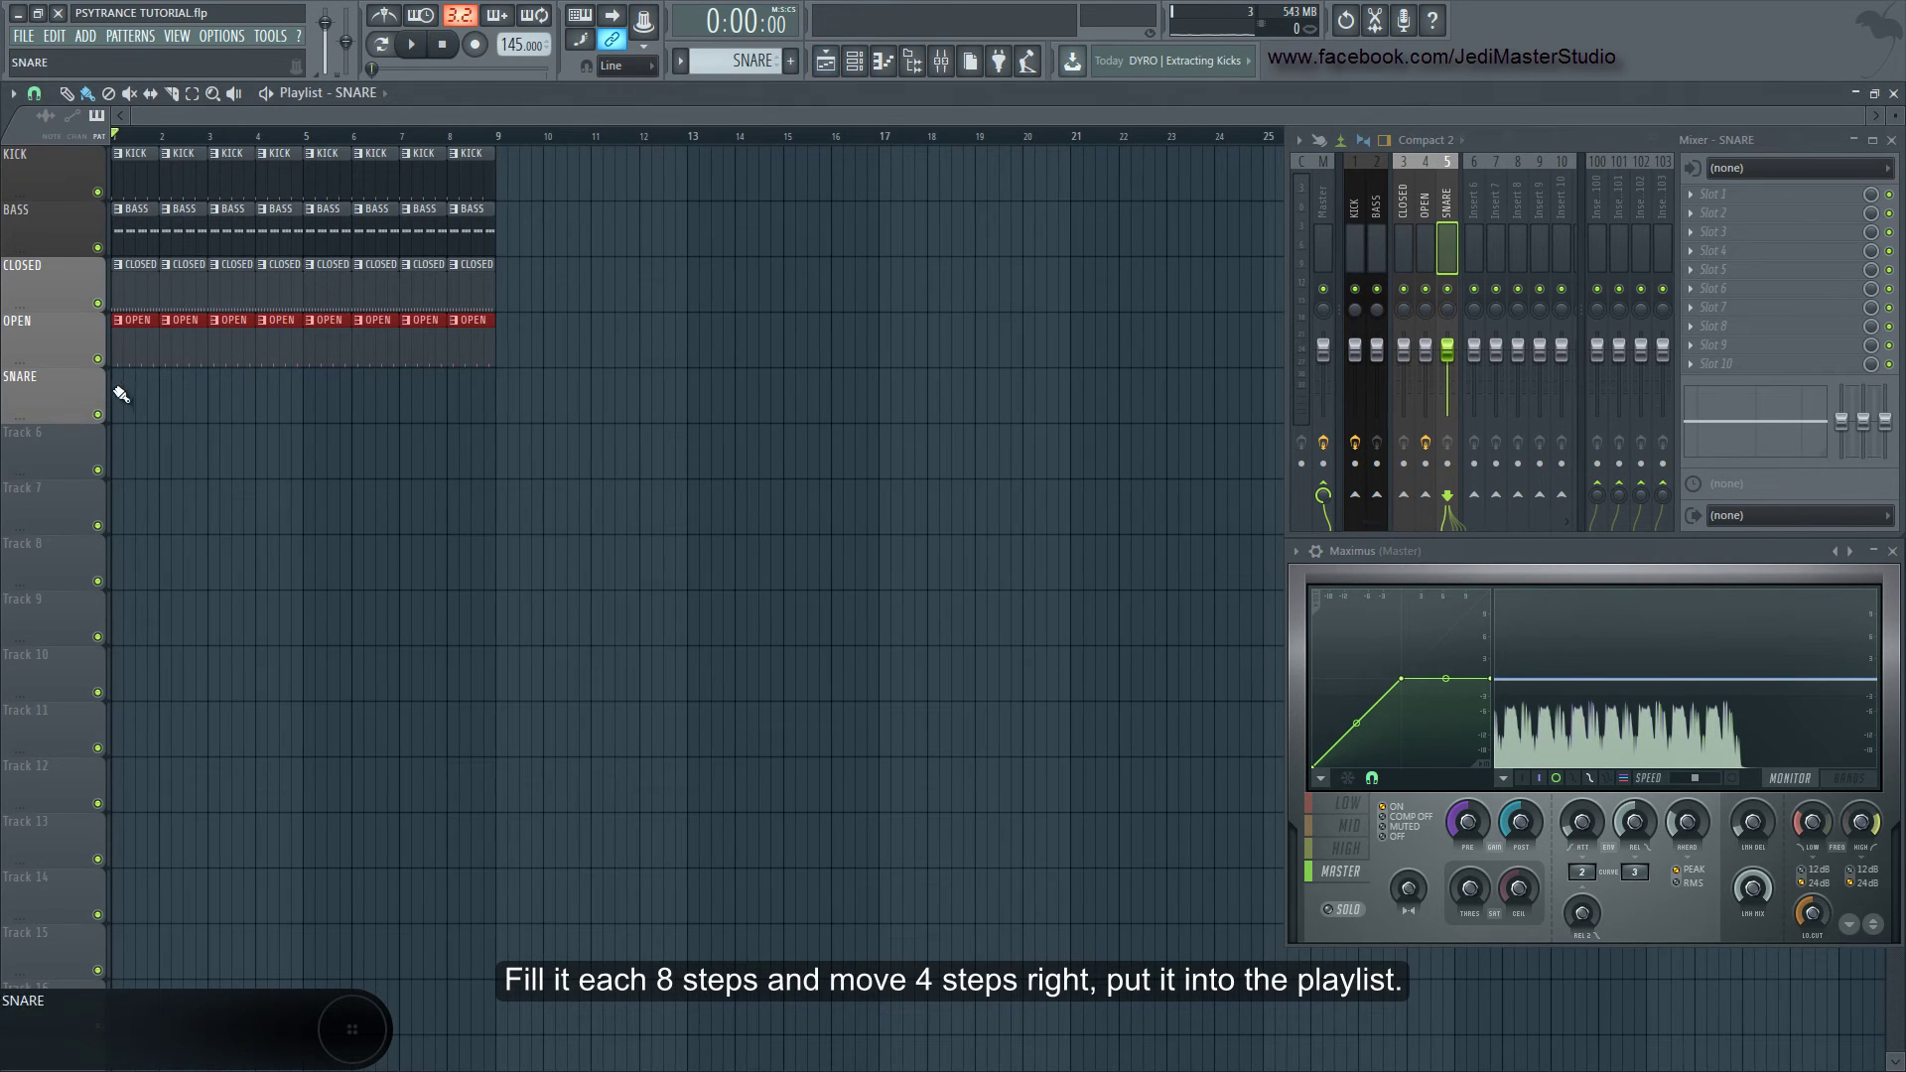
left_click_drag(123, 392, 174, 397)
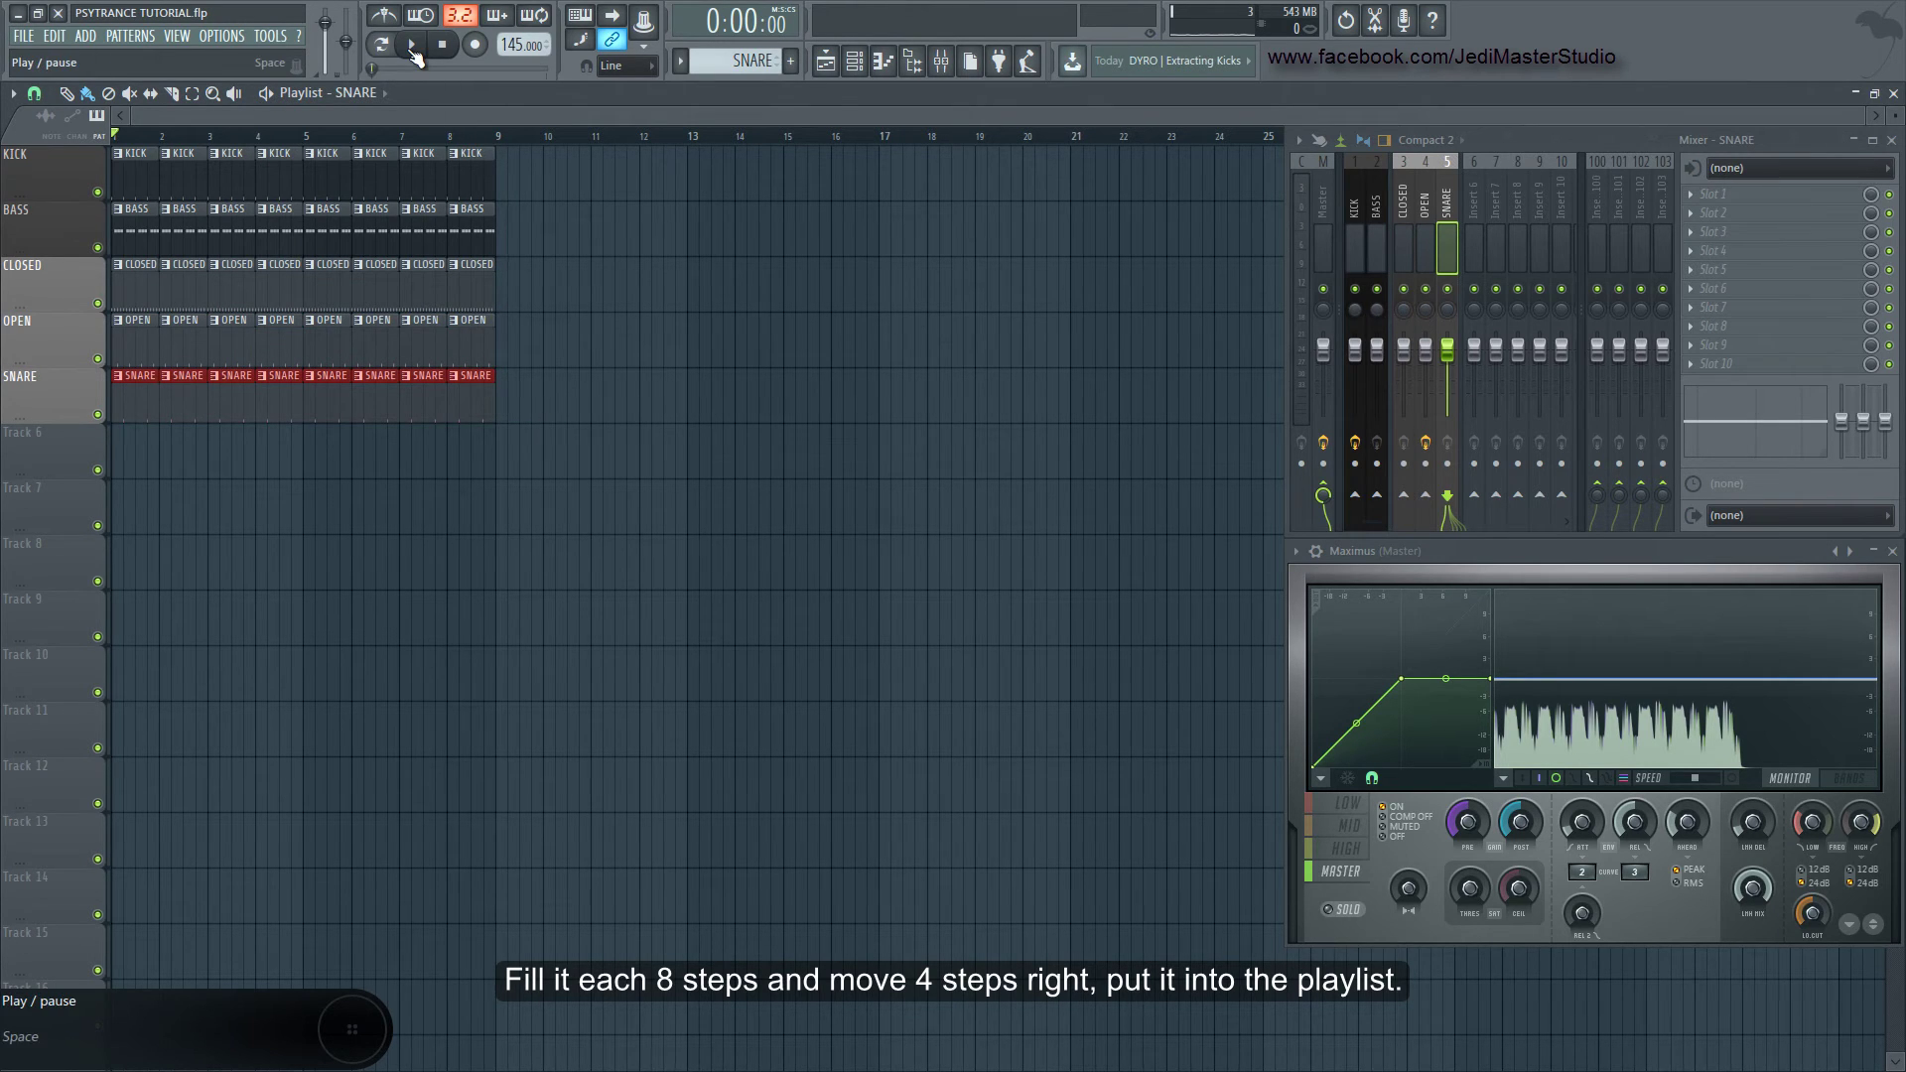
left_click(411, 45)
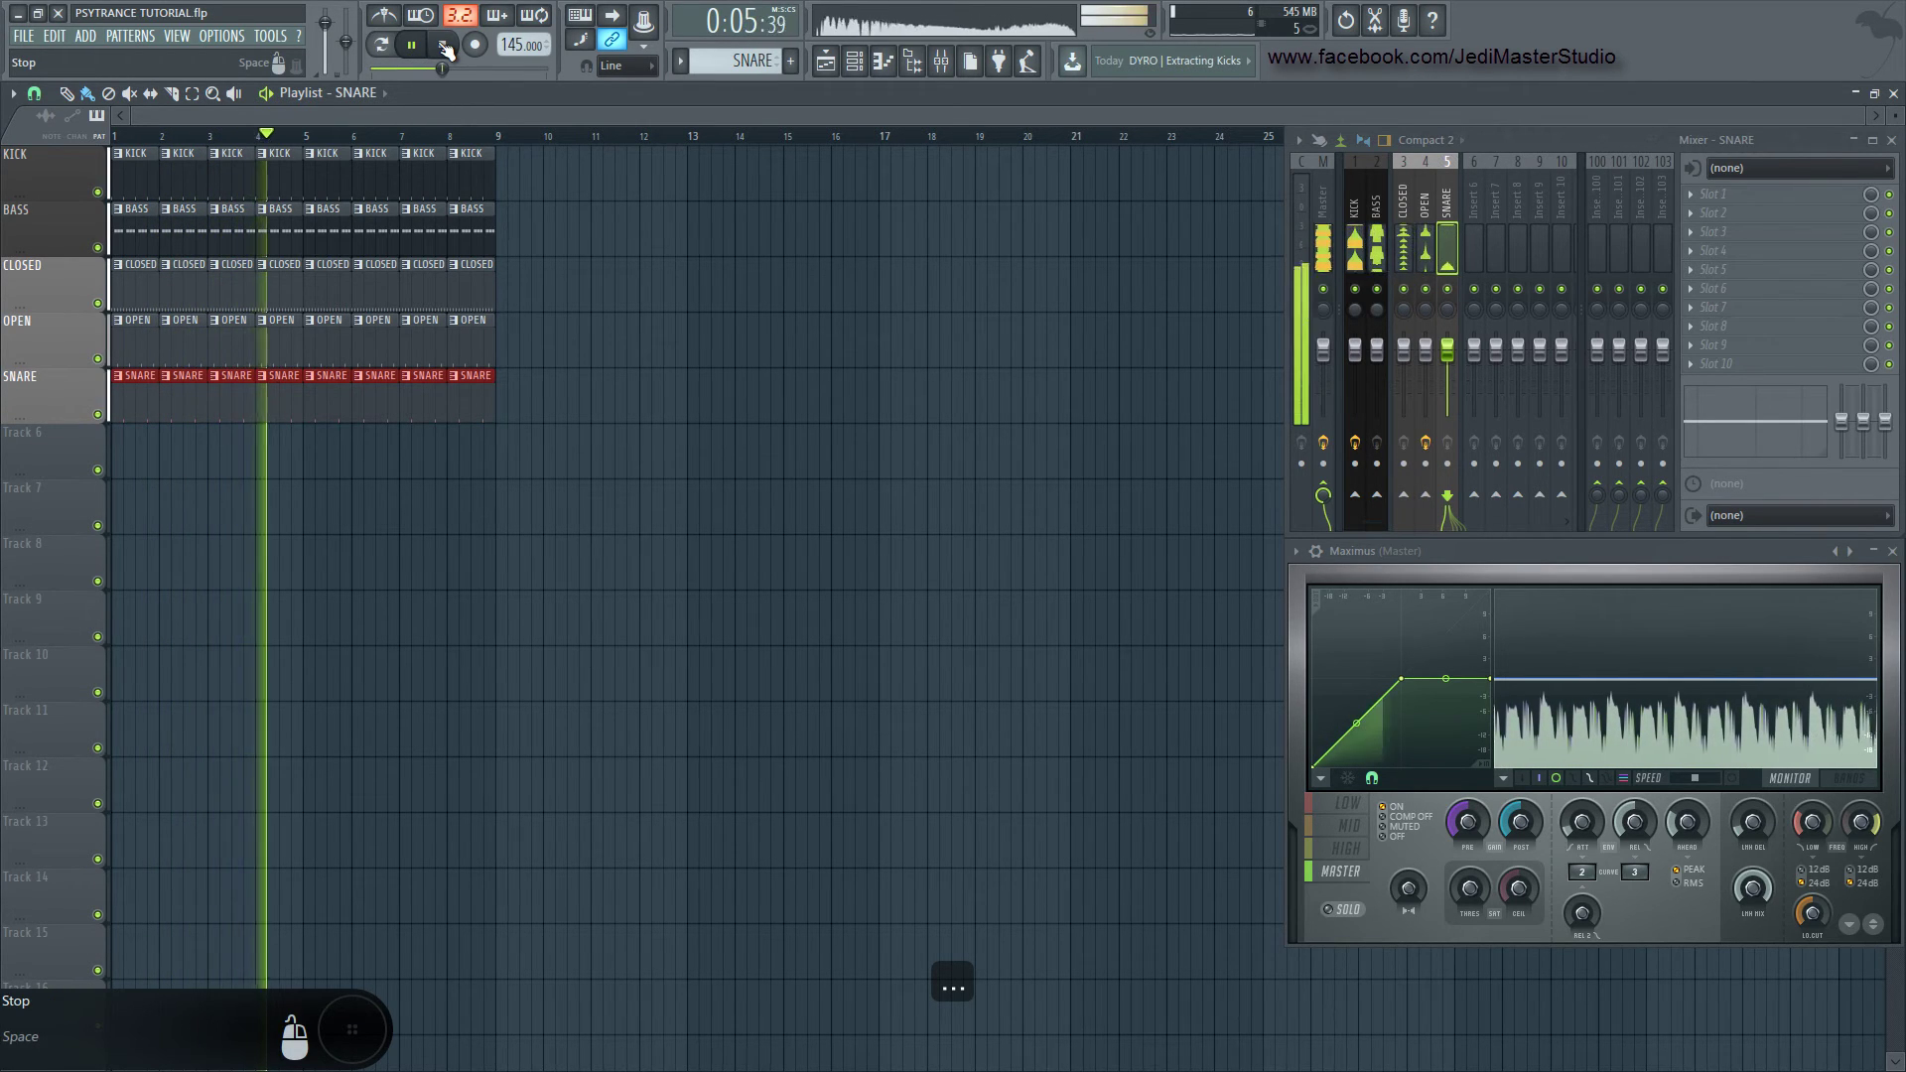
left_click(446, 47)
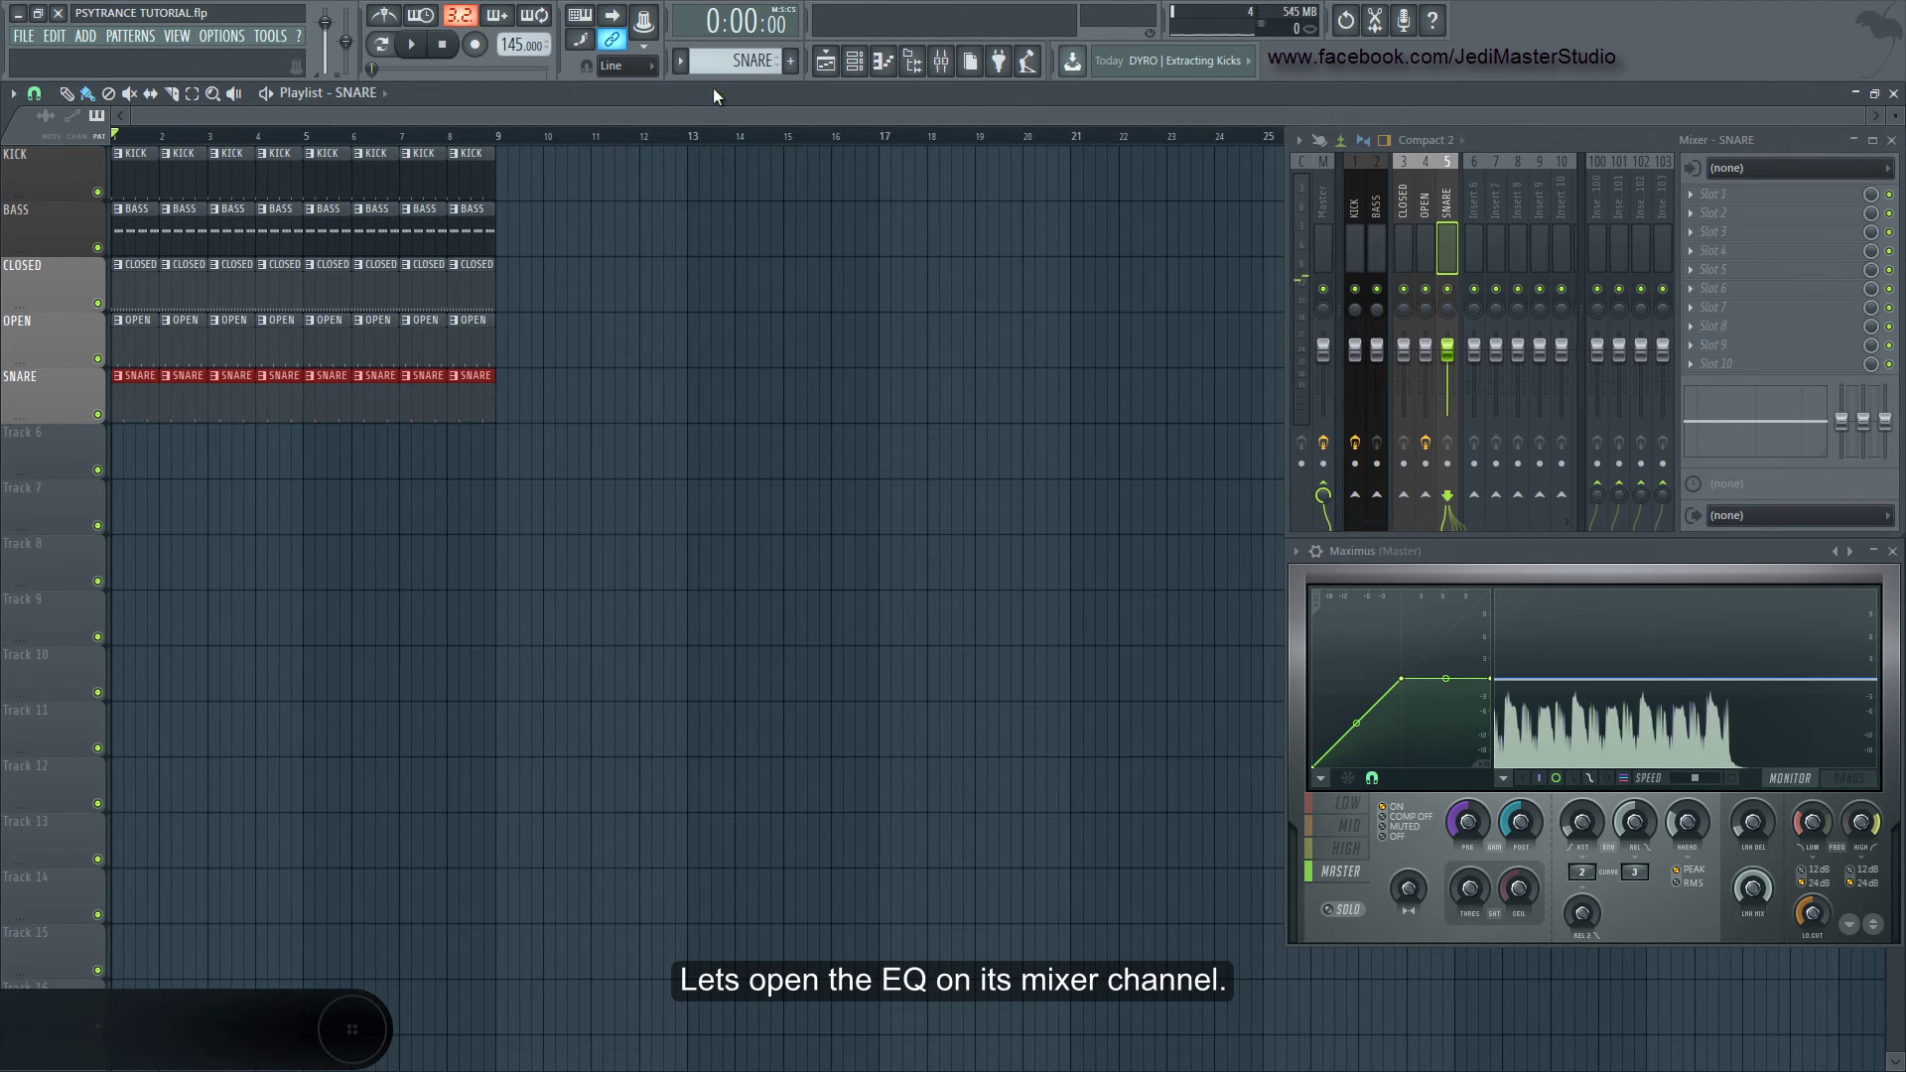
Load Fruity Parametric EQ 2 into the first effect slot of the SNARE mixer track and play the pattern alone
left_click(855, 61)
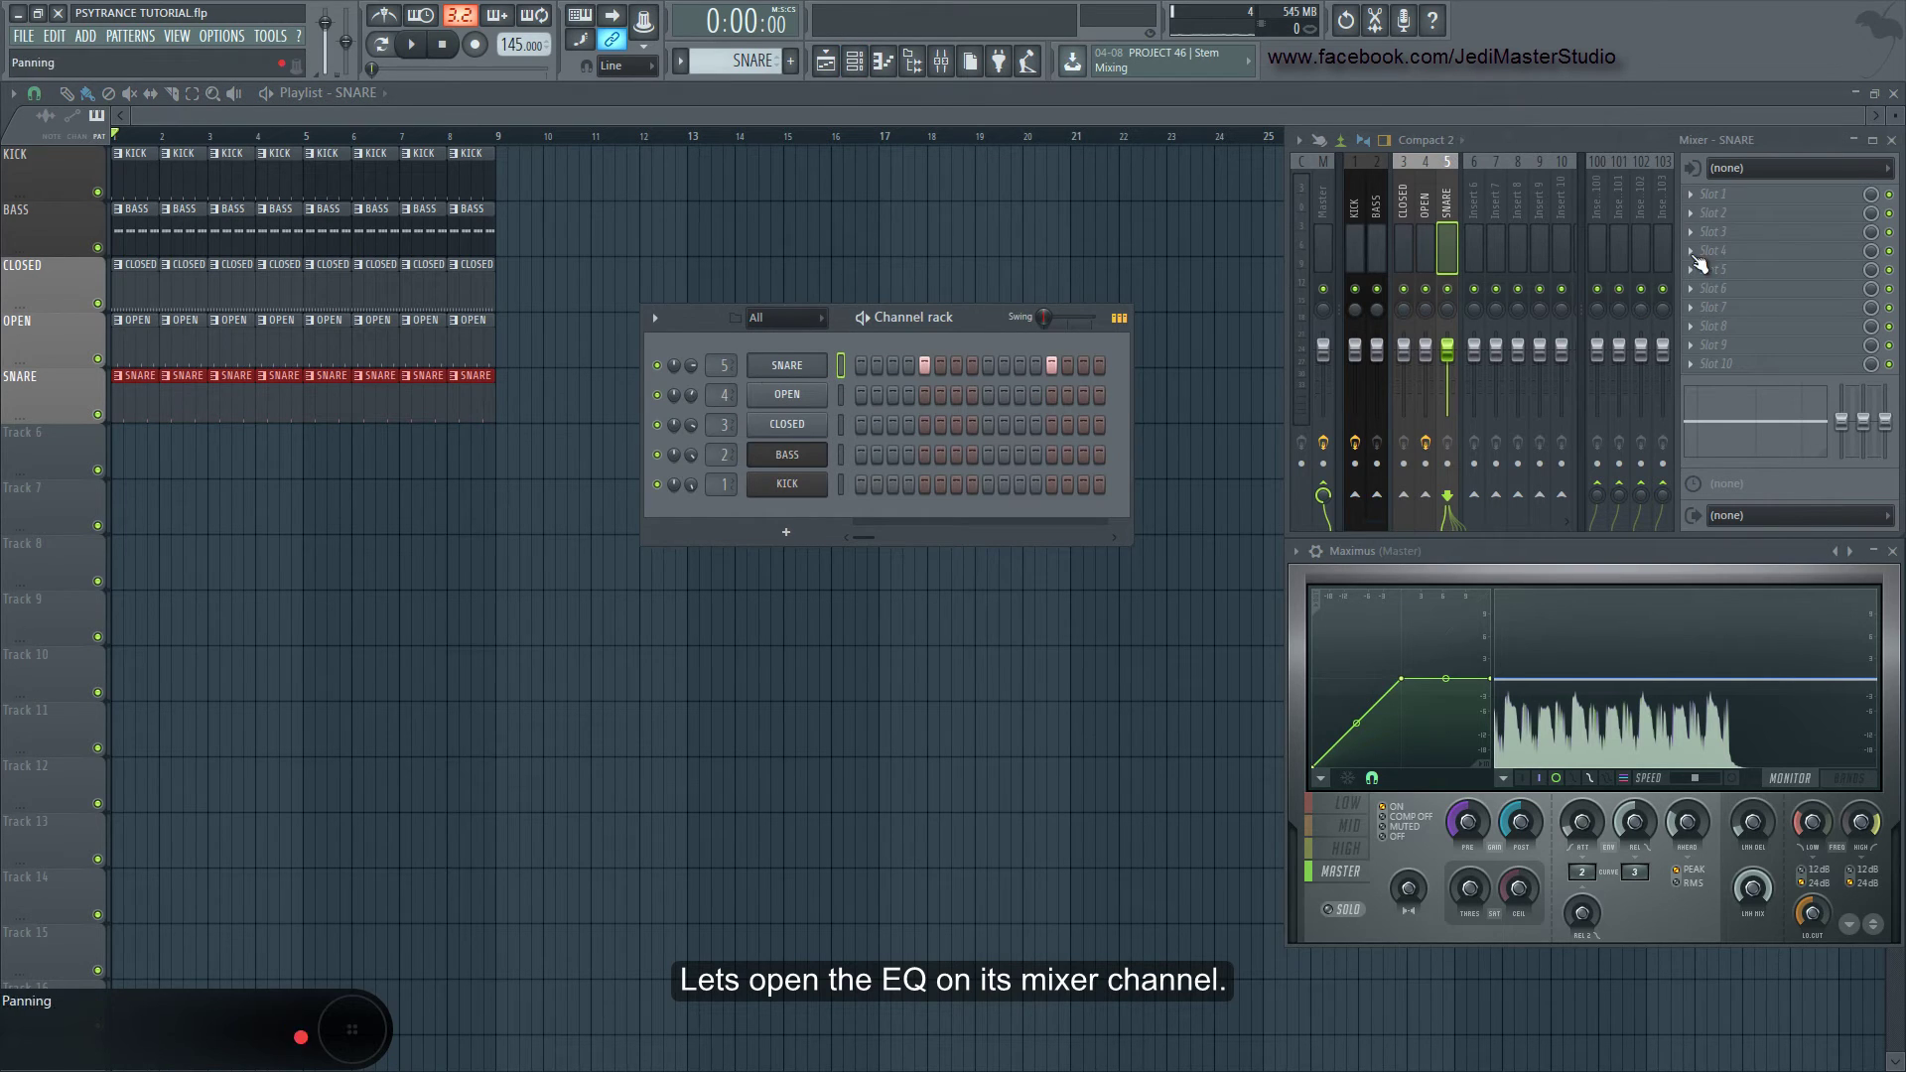
left_click(1704, 202)
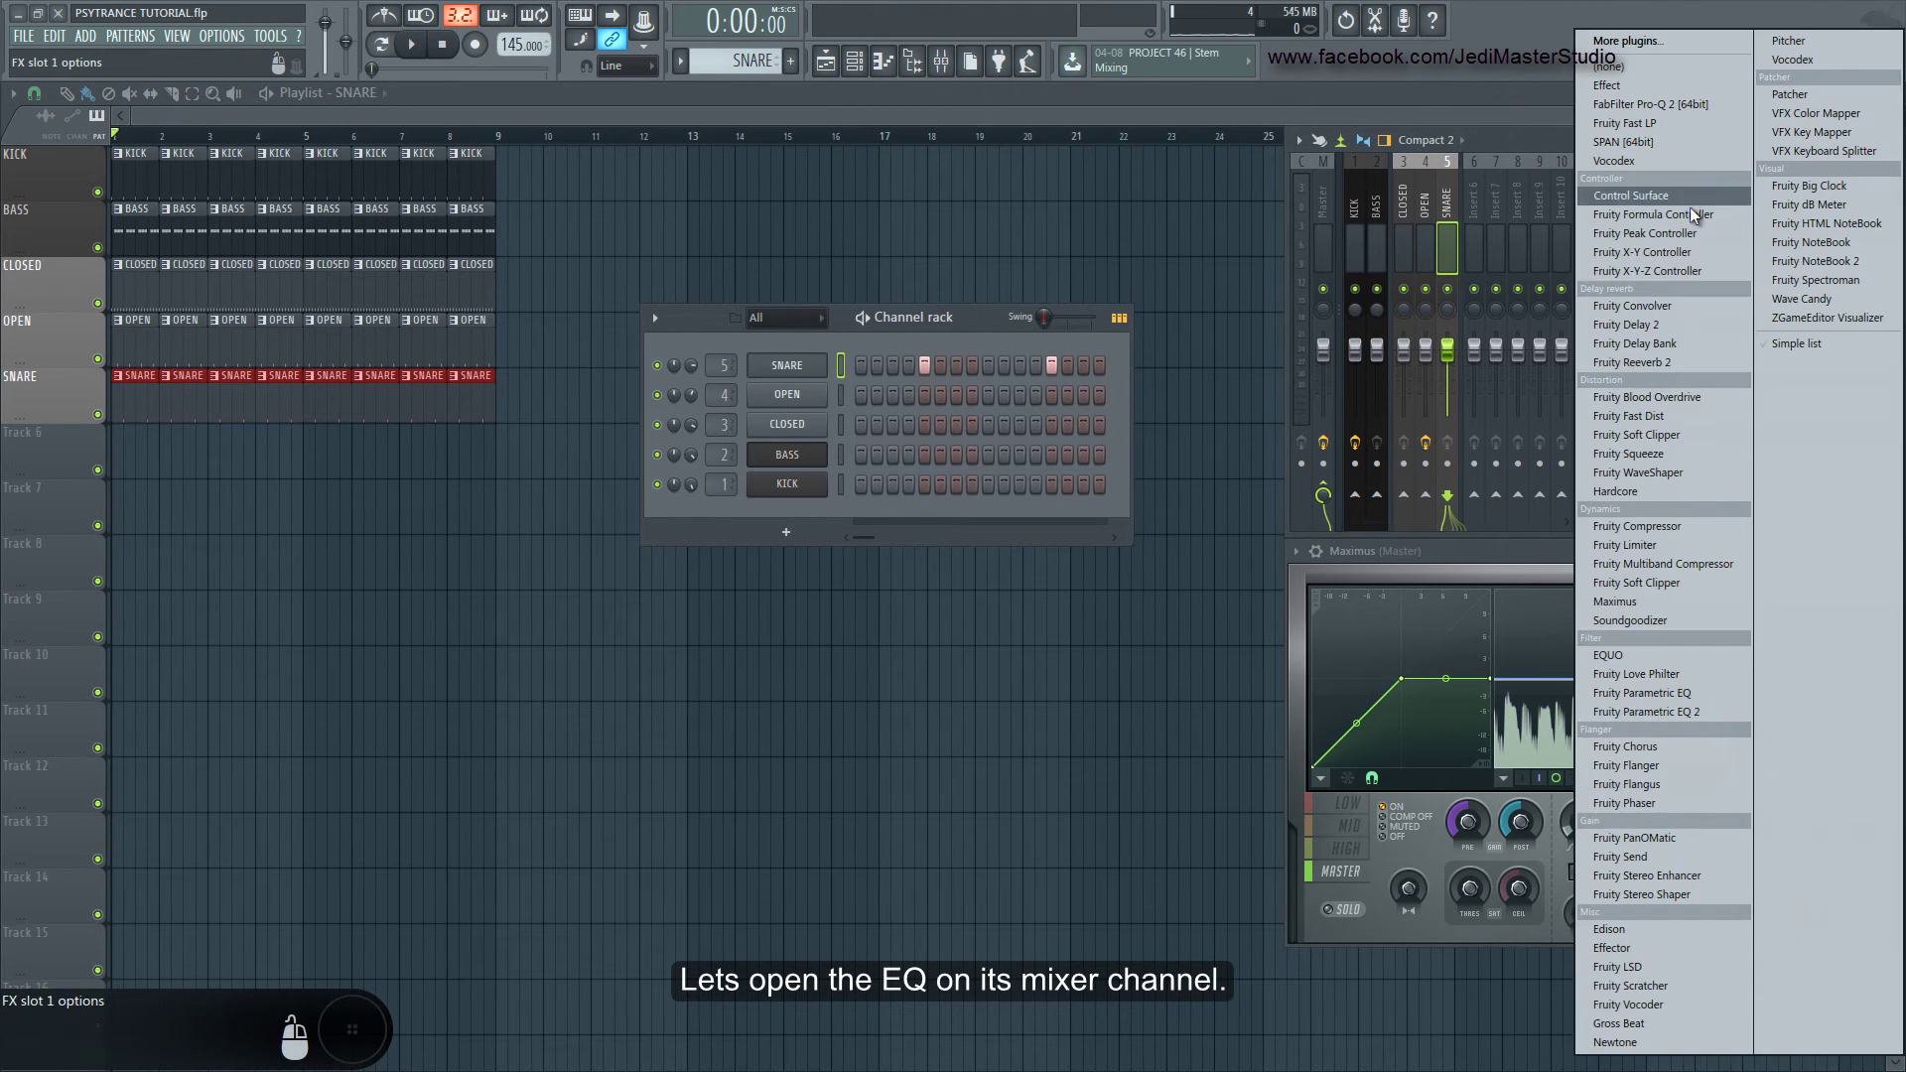
left_click(1693, 710)
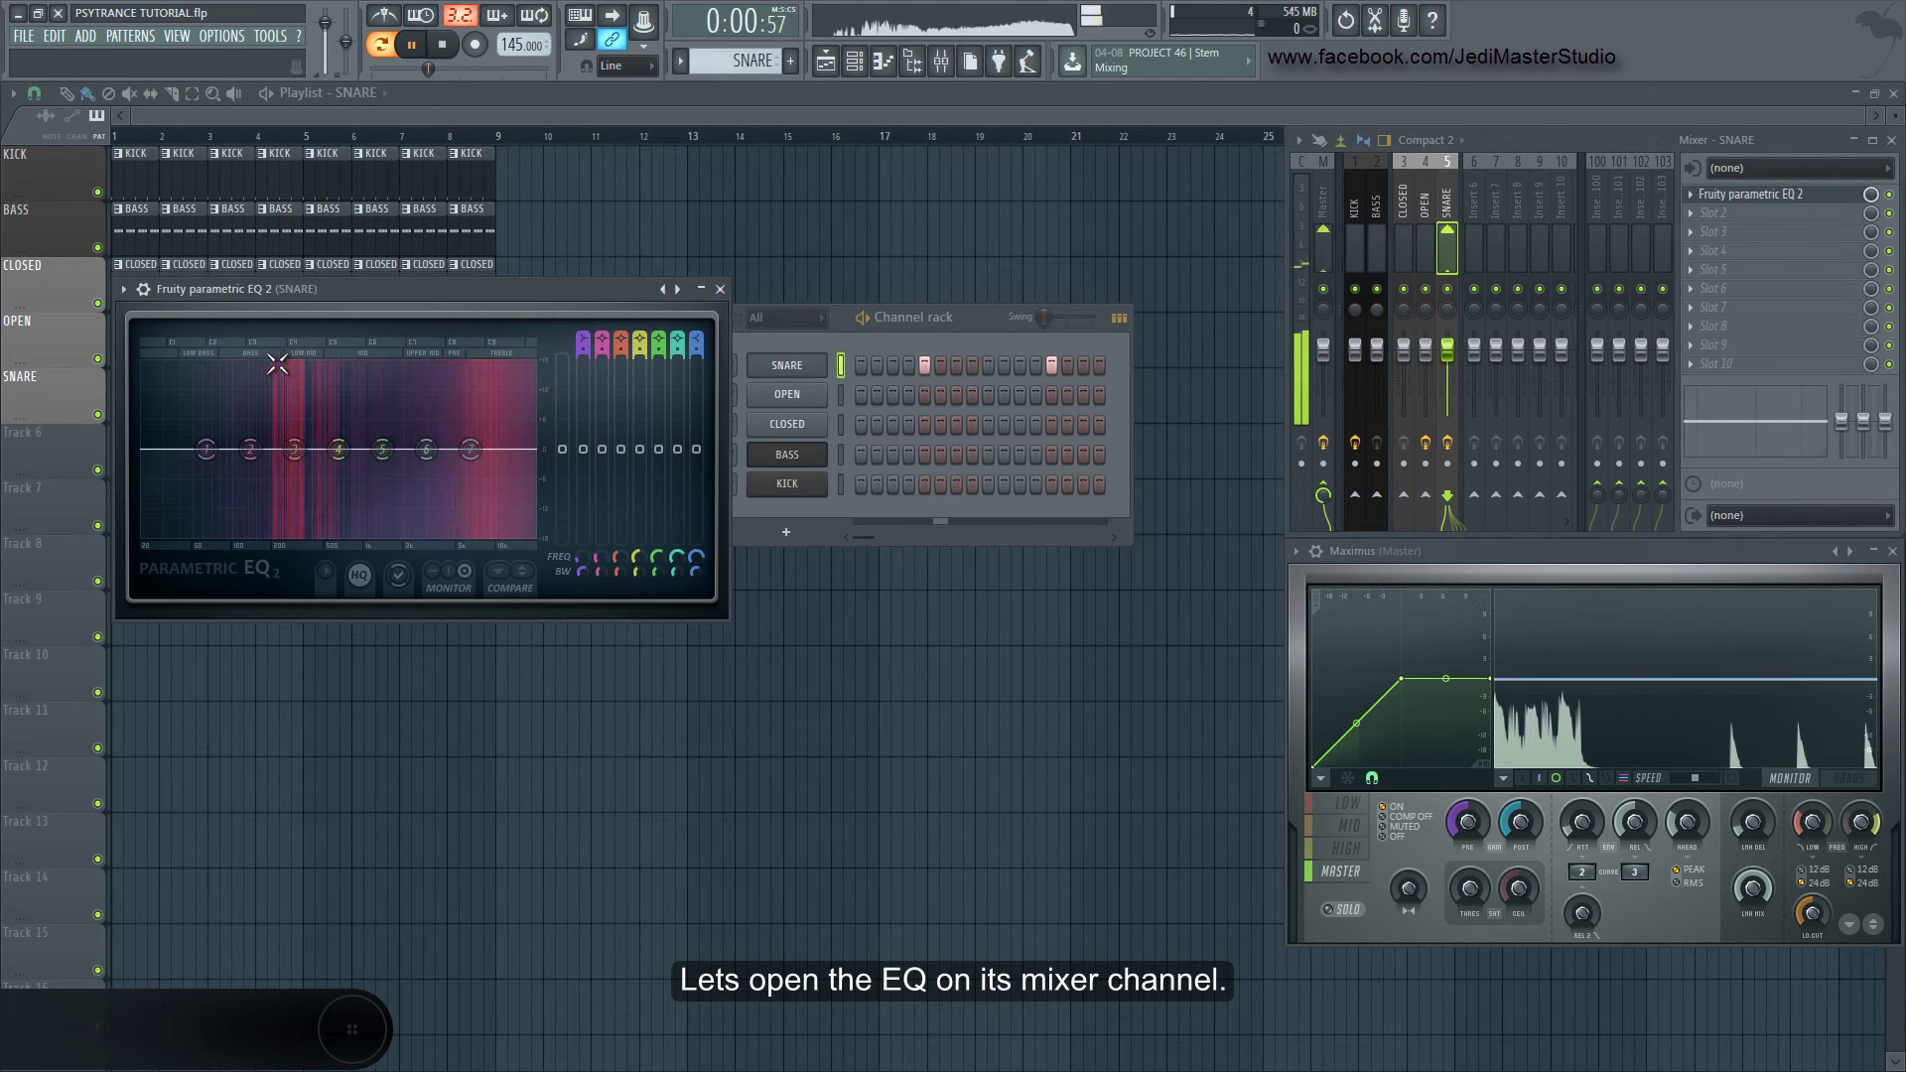
Shape the snare's EQ with a steeper high-pass at a raised cutoff on band 1, a dip on band 5 and a slight boost on band 7
right_click(207, 450)
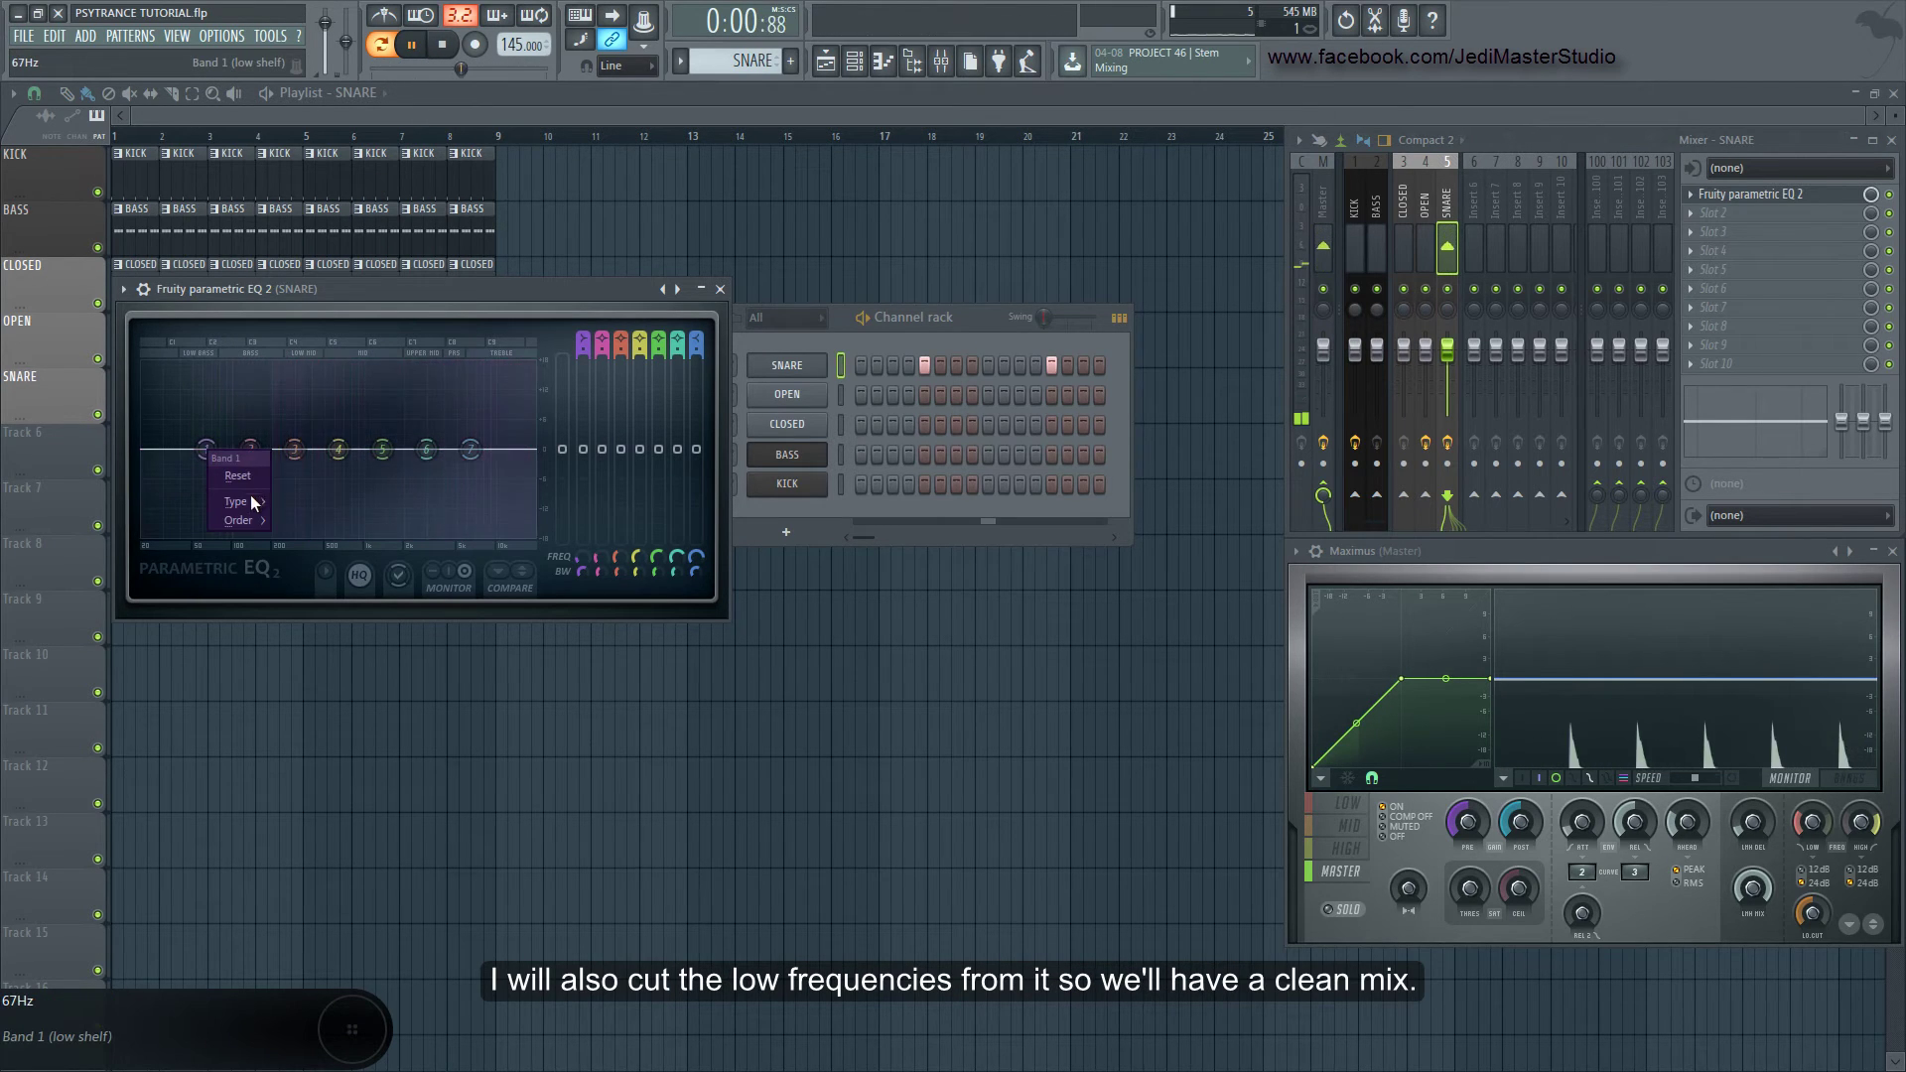
mouse_move(249, 500)
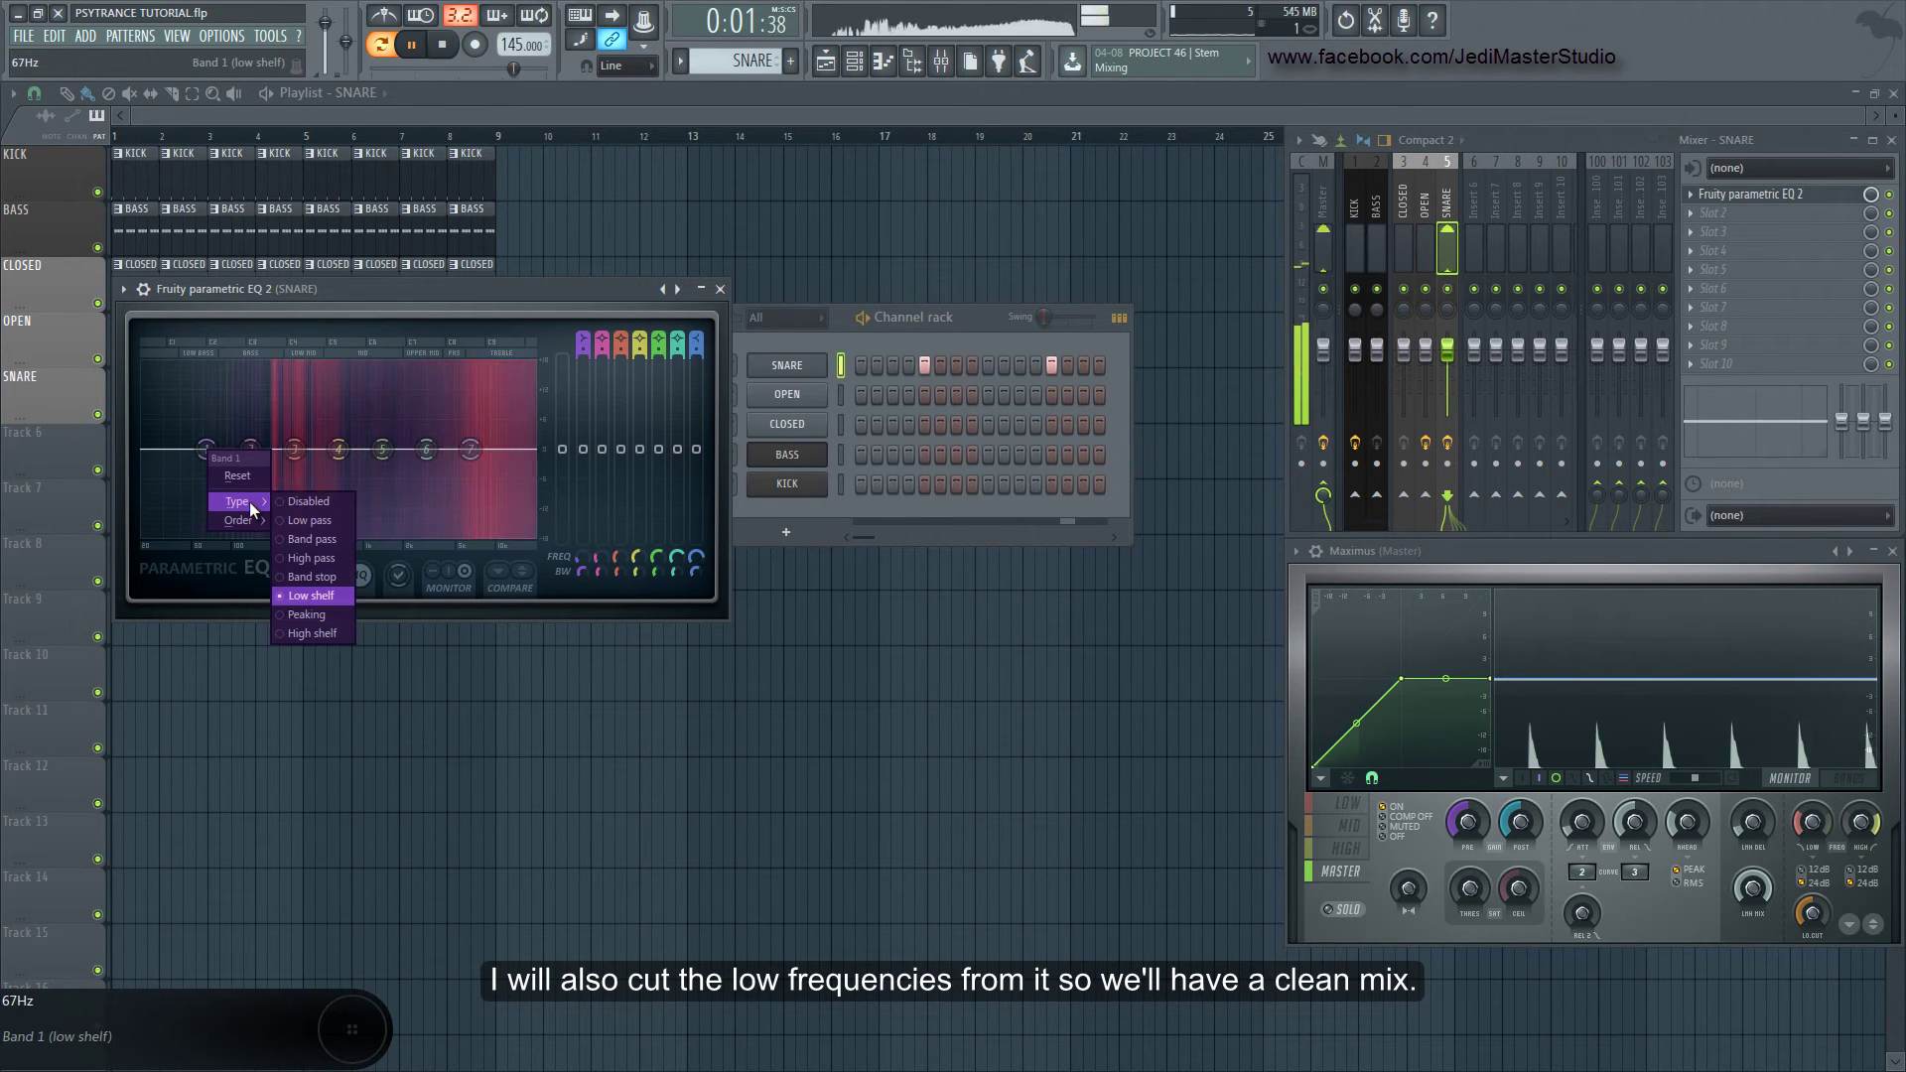
left_click(308, 557)
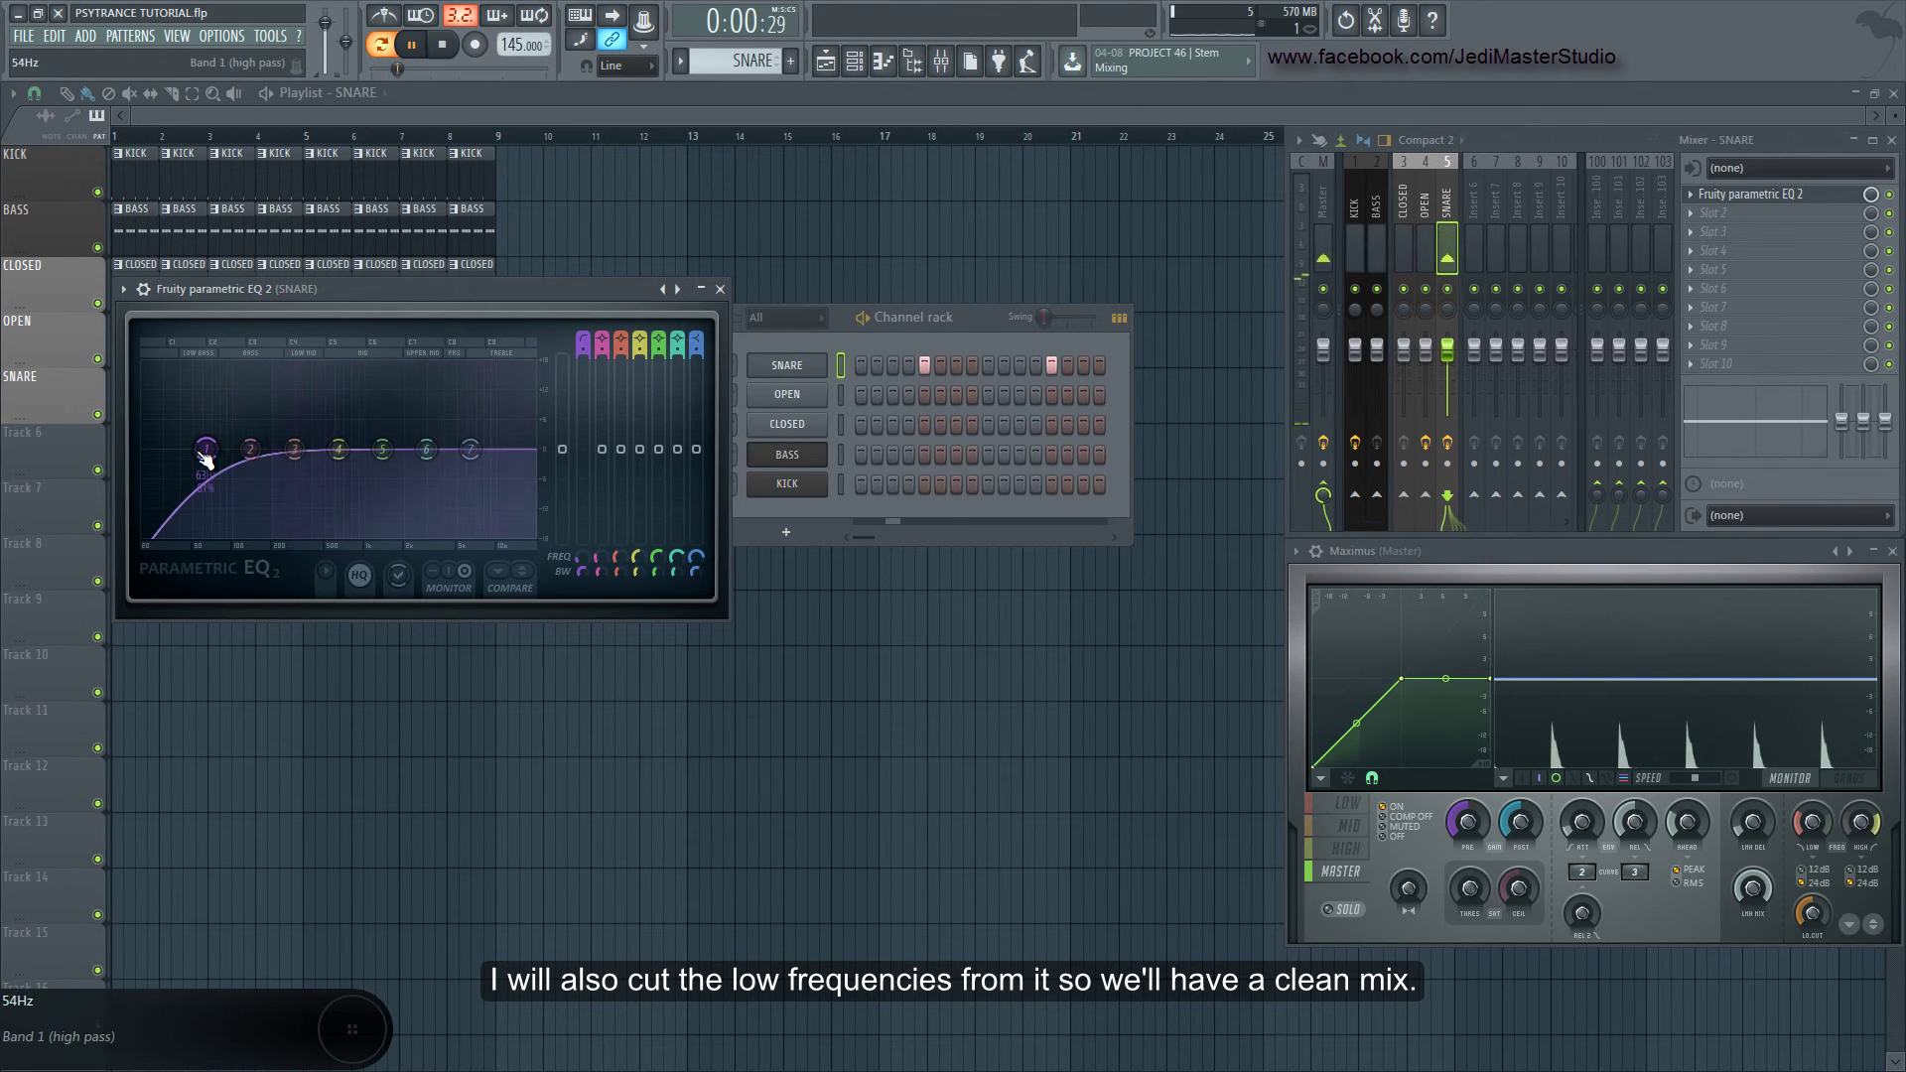
scroll(200, 455, "down", 5)
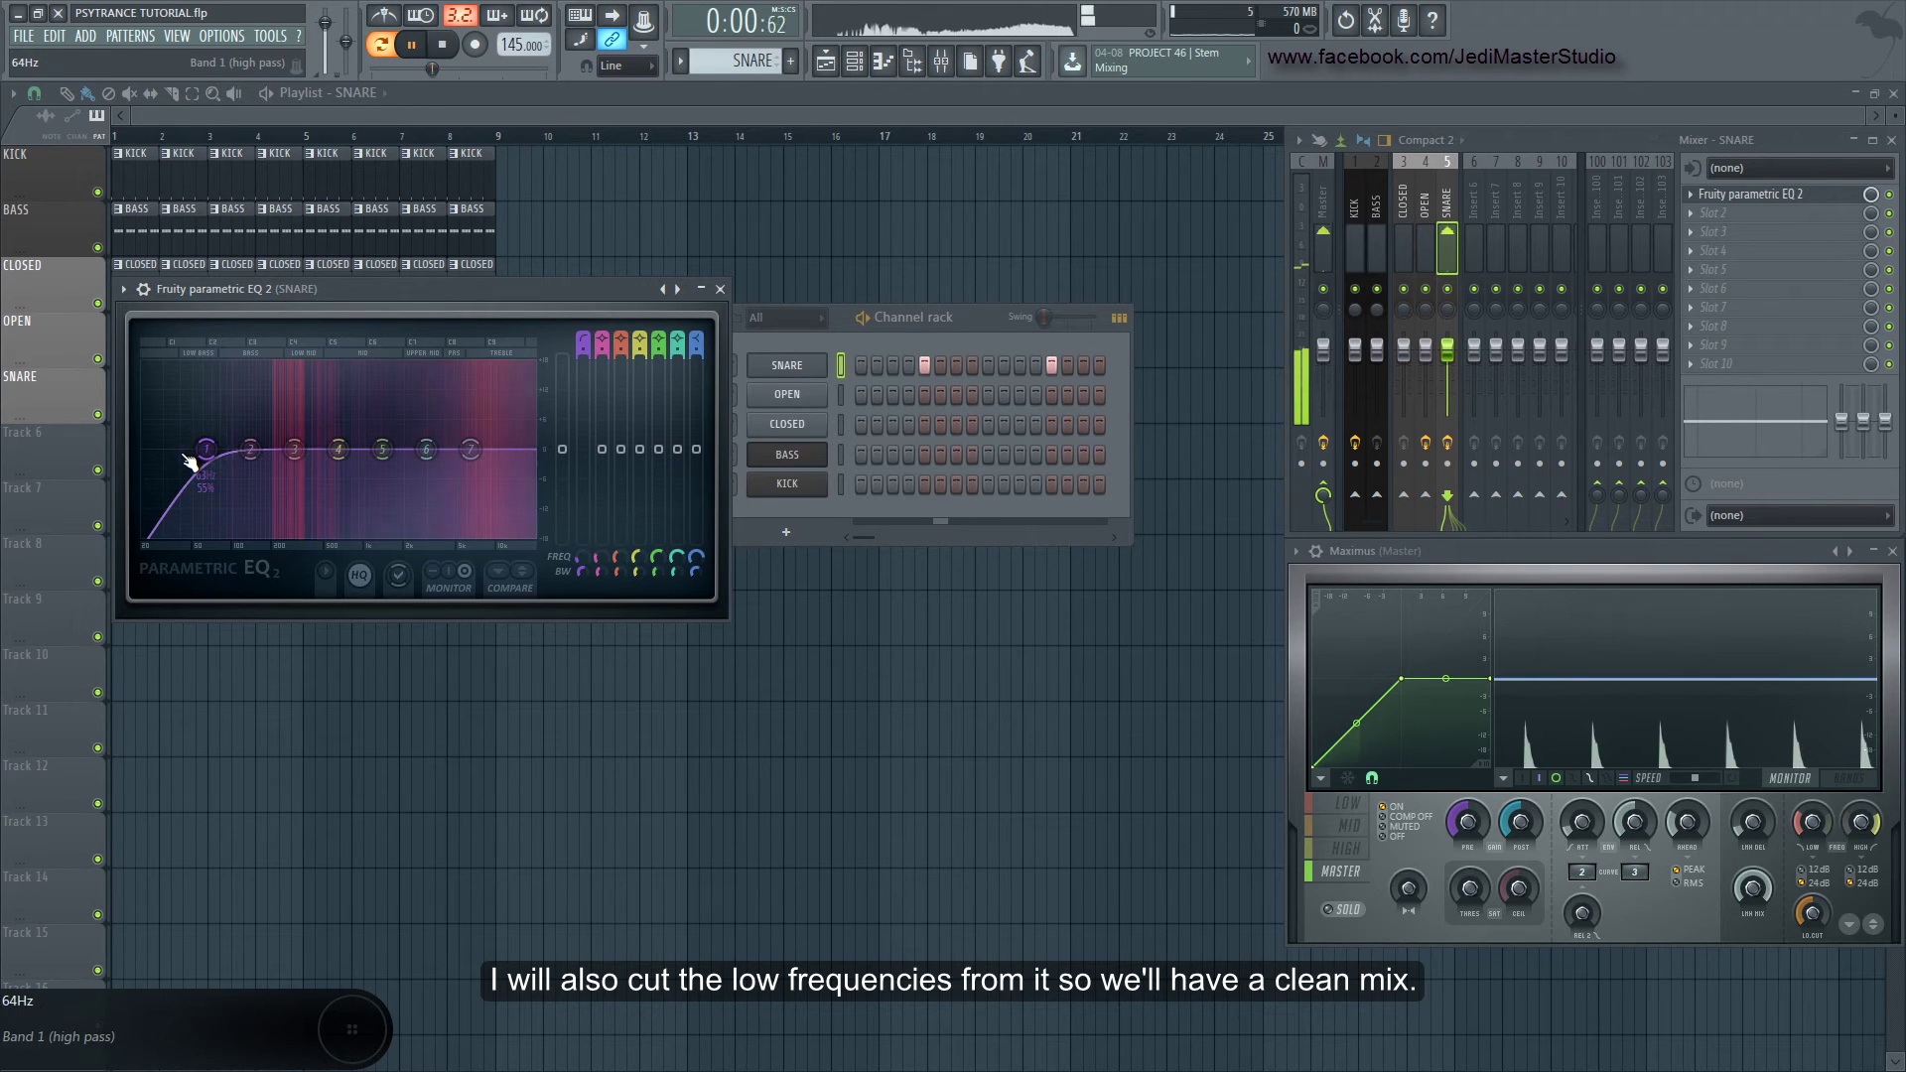
left_click_drag(189, 461, 421, 536)
left_click_drag(471, 449, 462, 440)
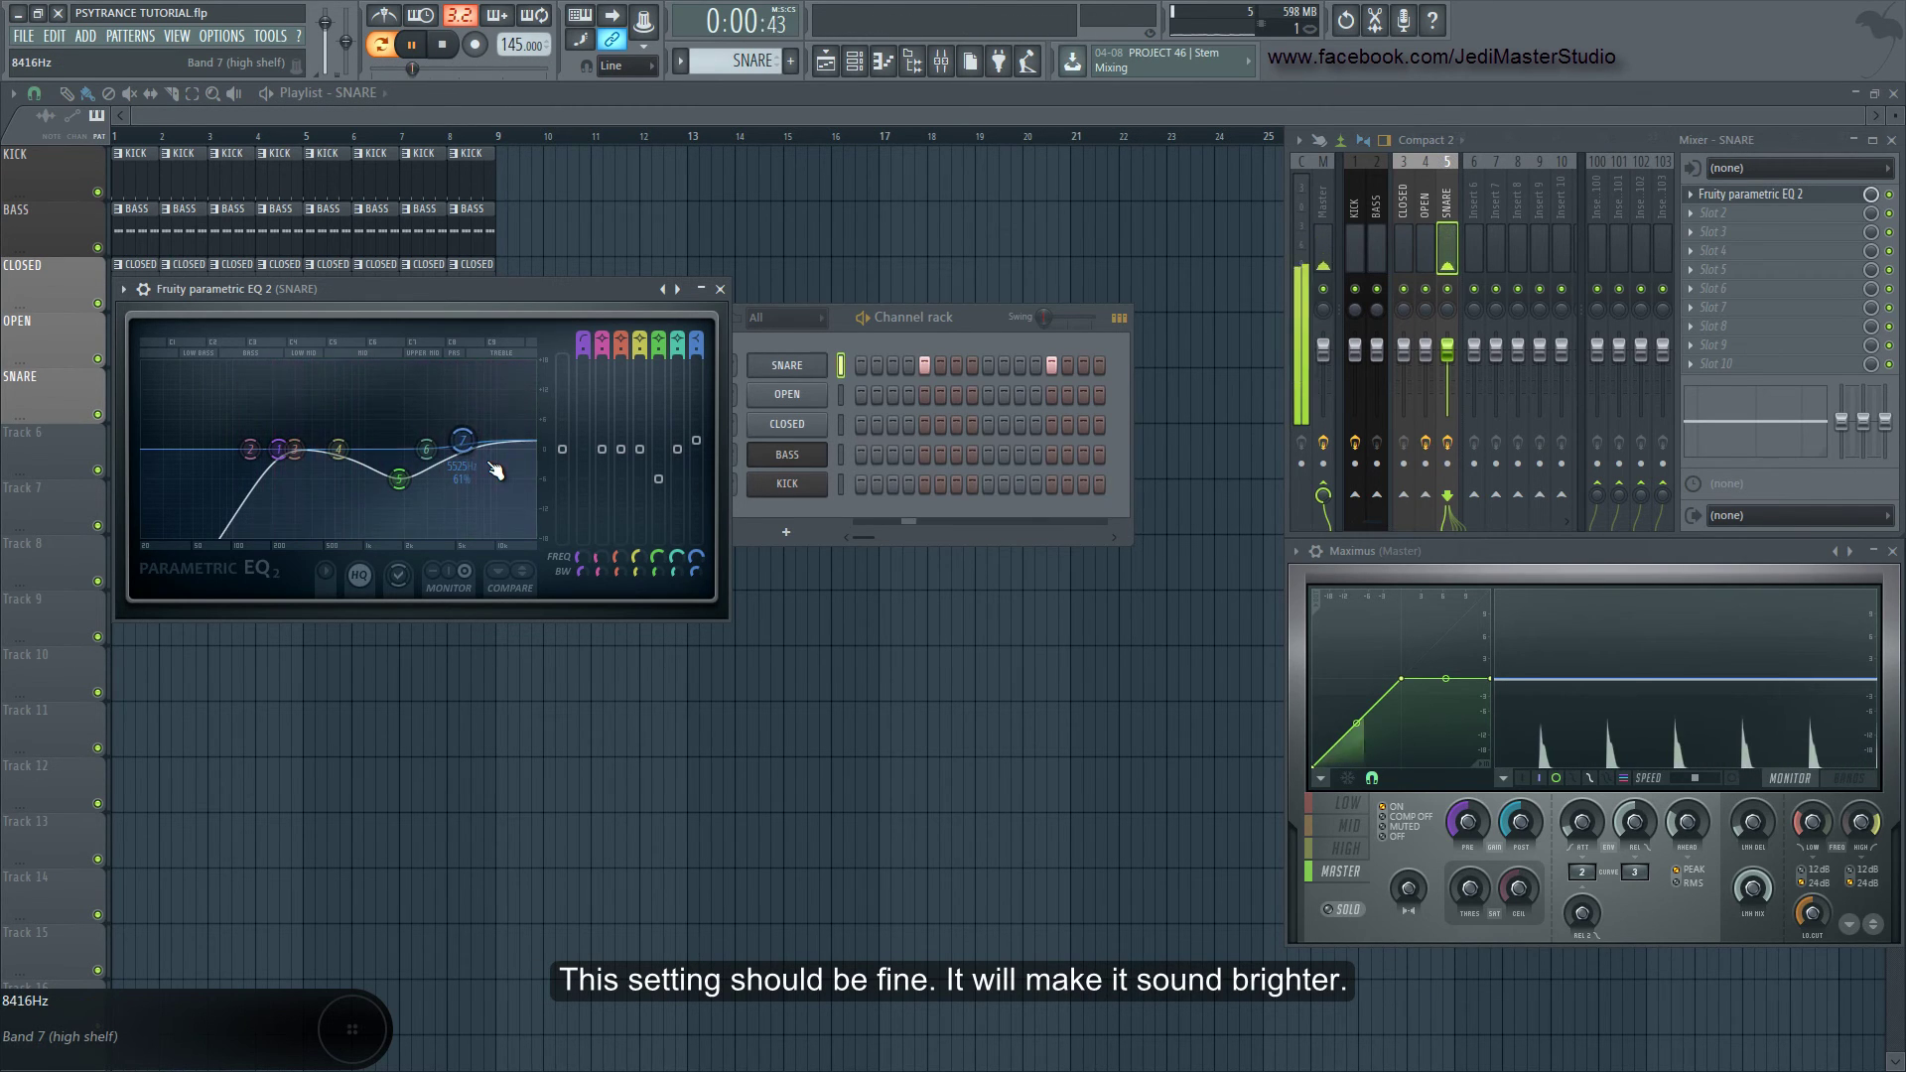
Add Fruity Reeverb 2 to the SNARE track's second effect slot, with a raised low cut, 80% stereo separation and an adjusted wet level
left_click(1700, 215)
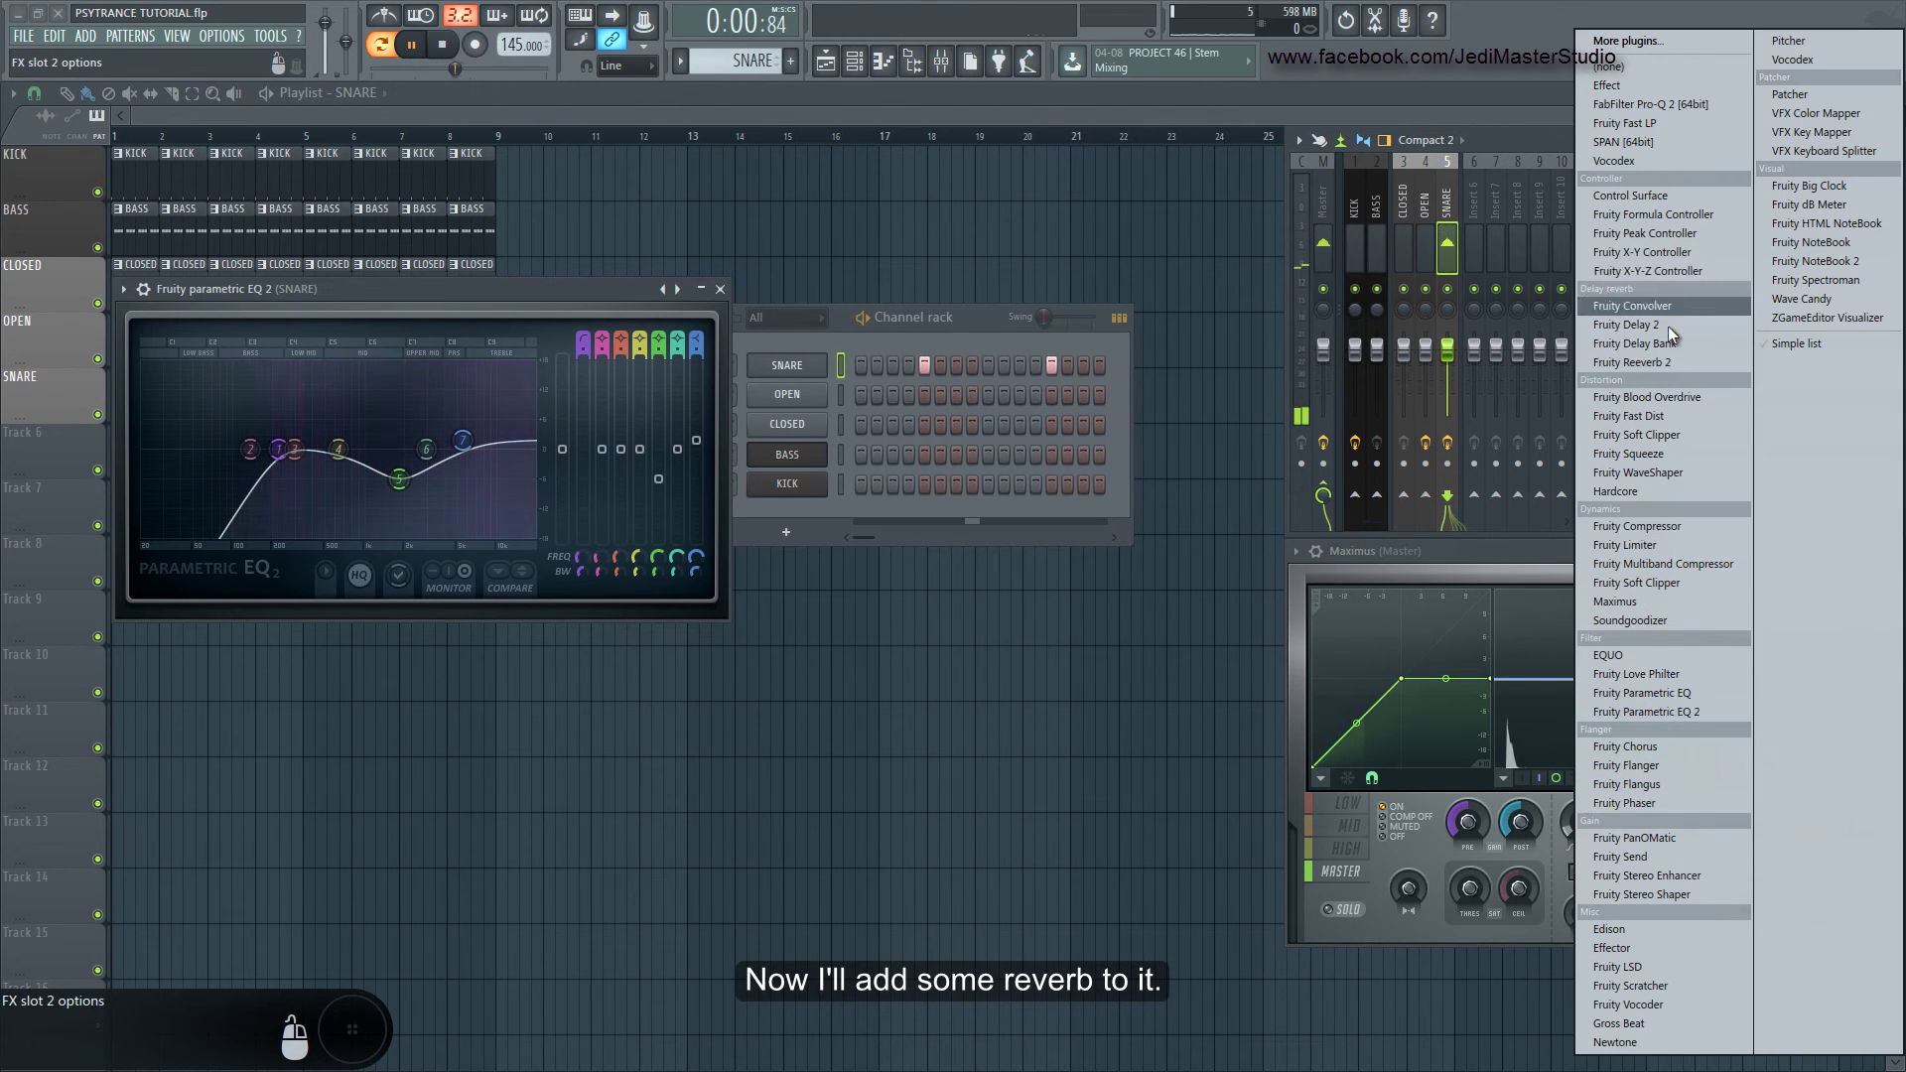
left_click(1651, 360)
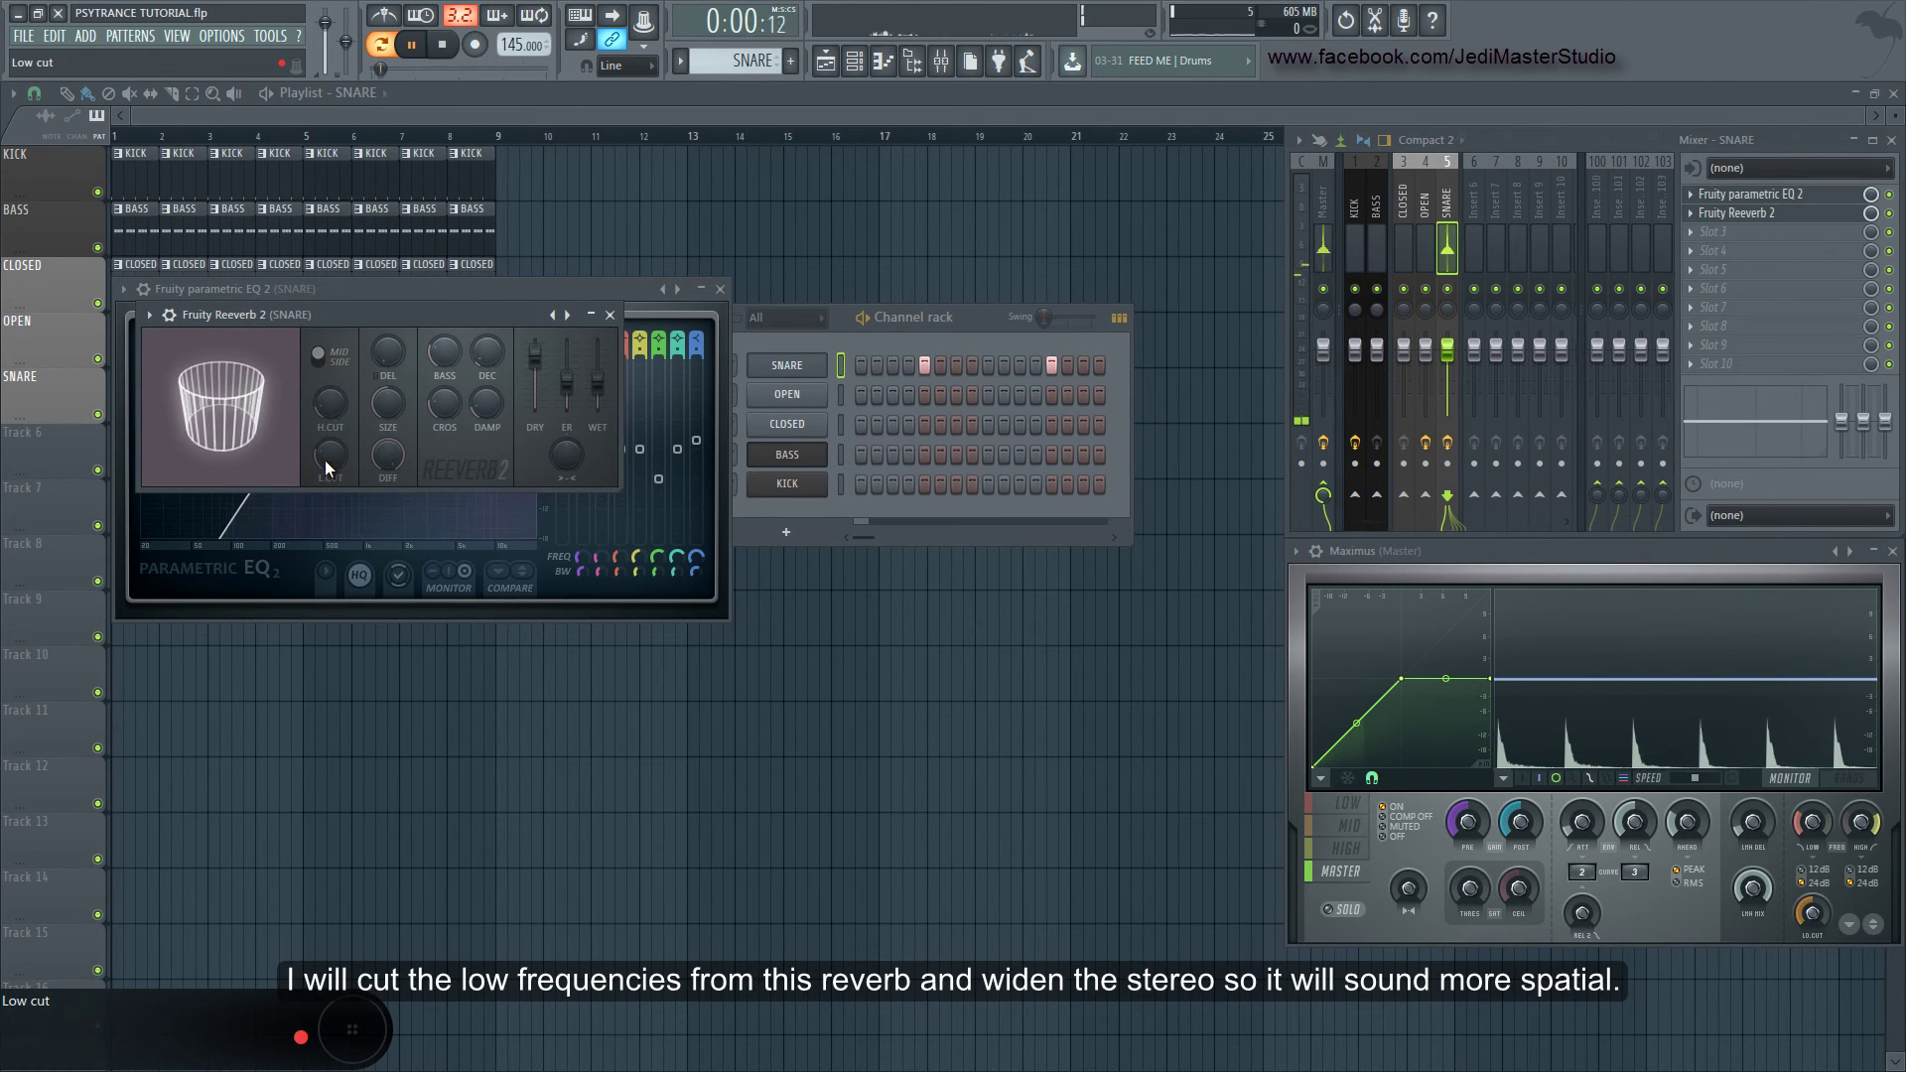
mouse_move(333, 407)
left_mouse_down()
mouse_move(337, 379)
mouse_move(338, 397)
left_mouse_up()
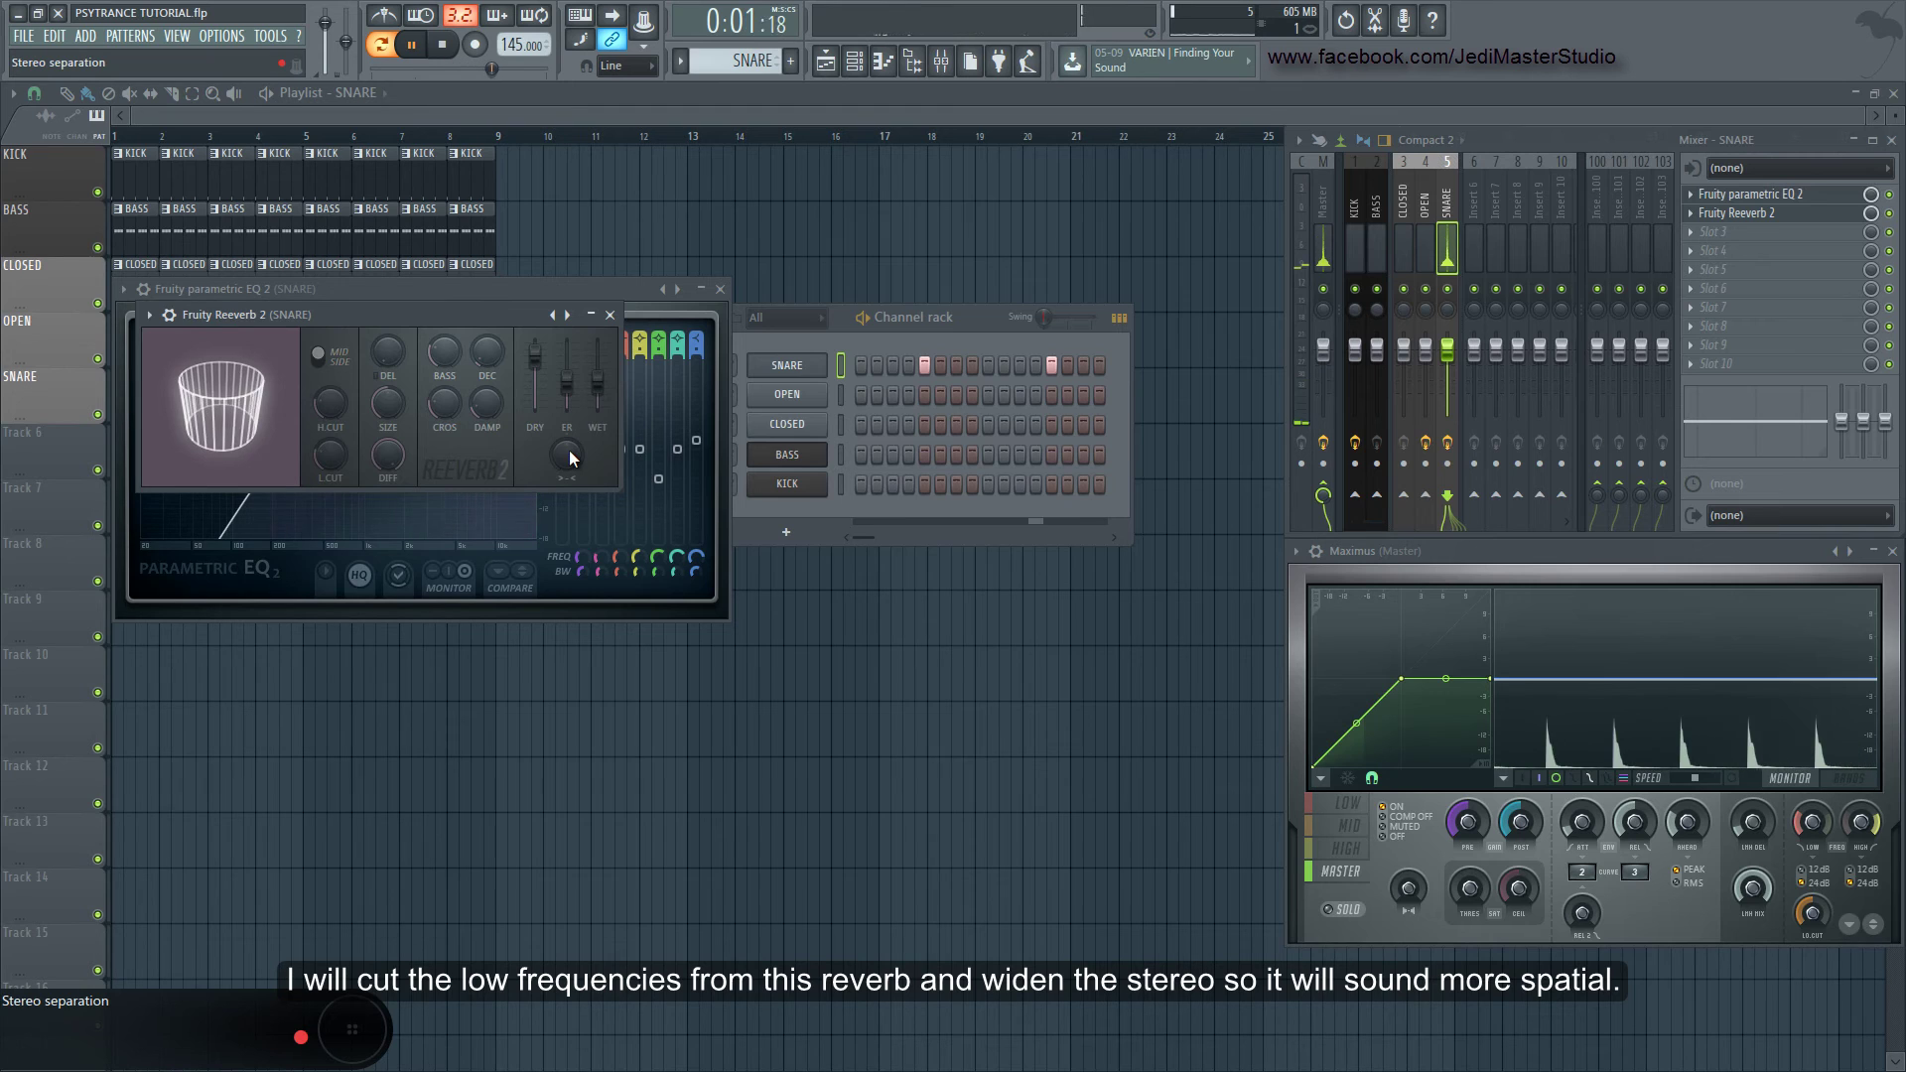
left_click_drag(569, 452, 536, 556)
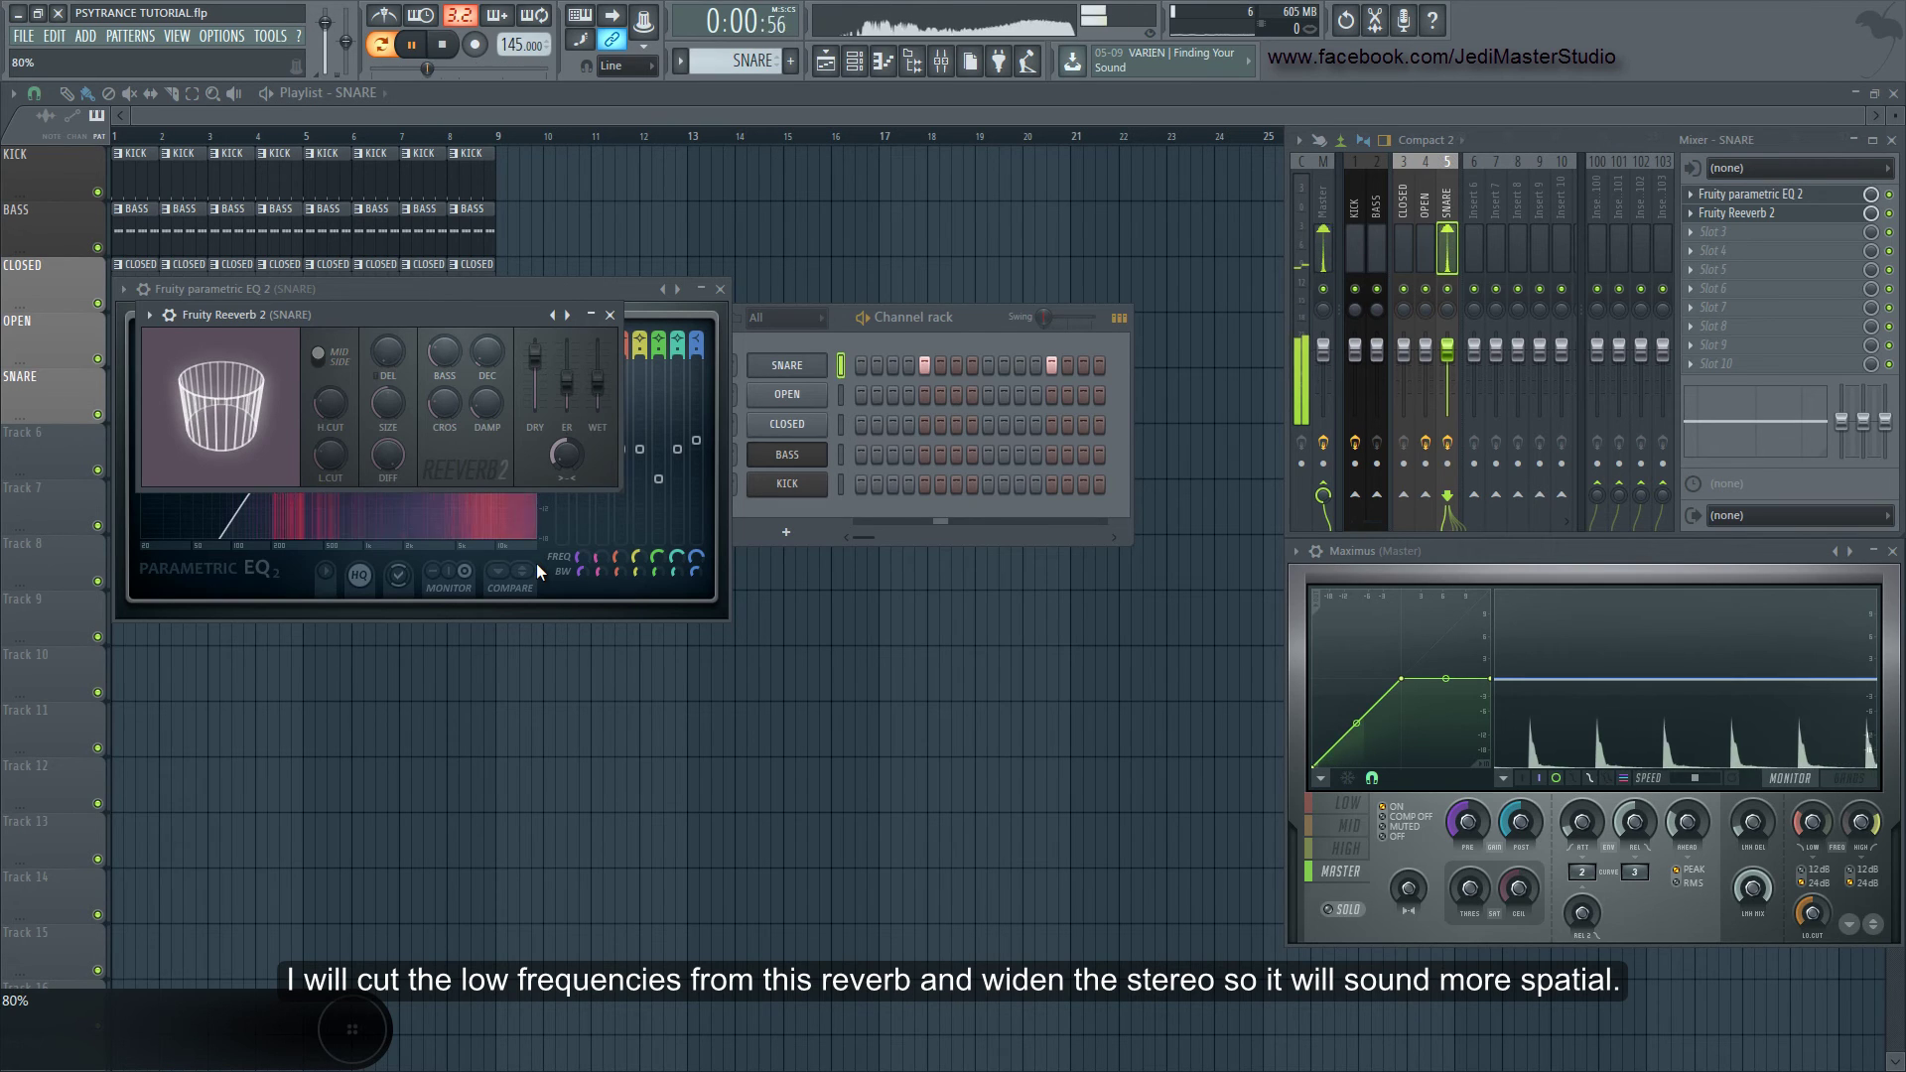
left_click_drag(603, 392, 602, 396)
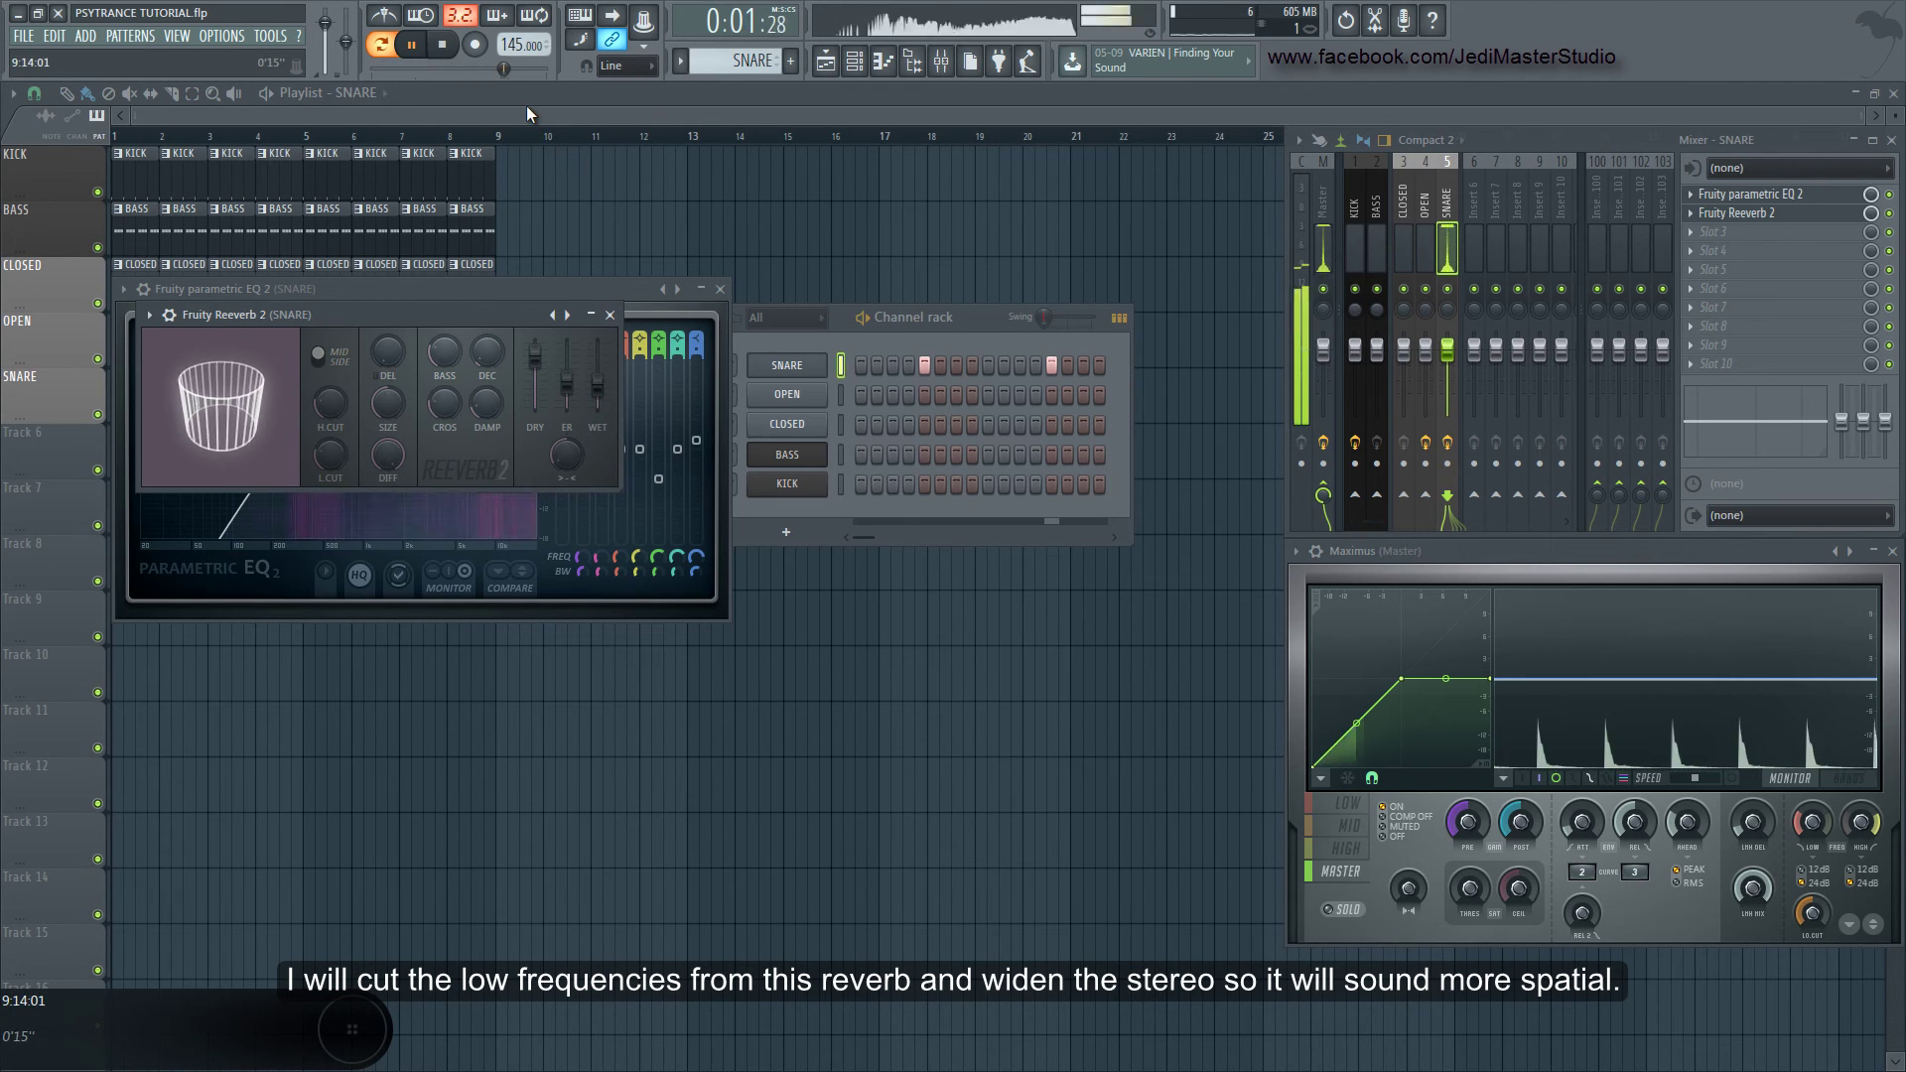
Close the effect windows, audition the full arrangement in song mode, and stop playback
left_click(526, 106)
left_click(387, 50)
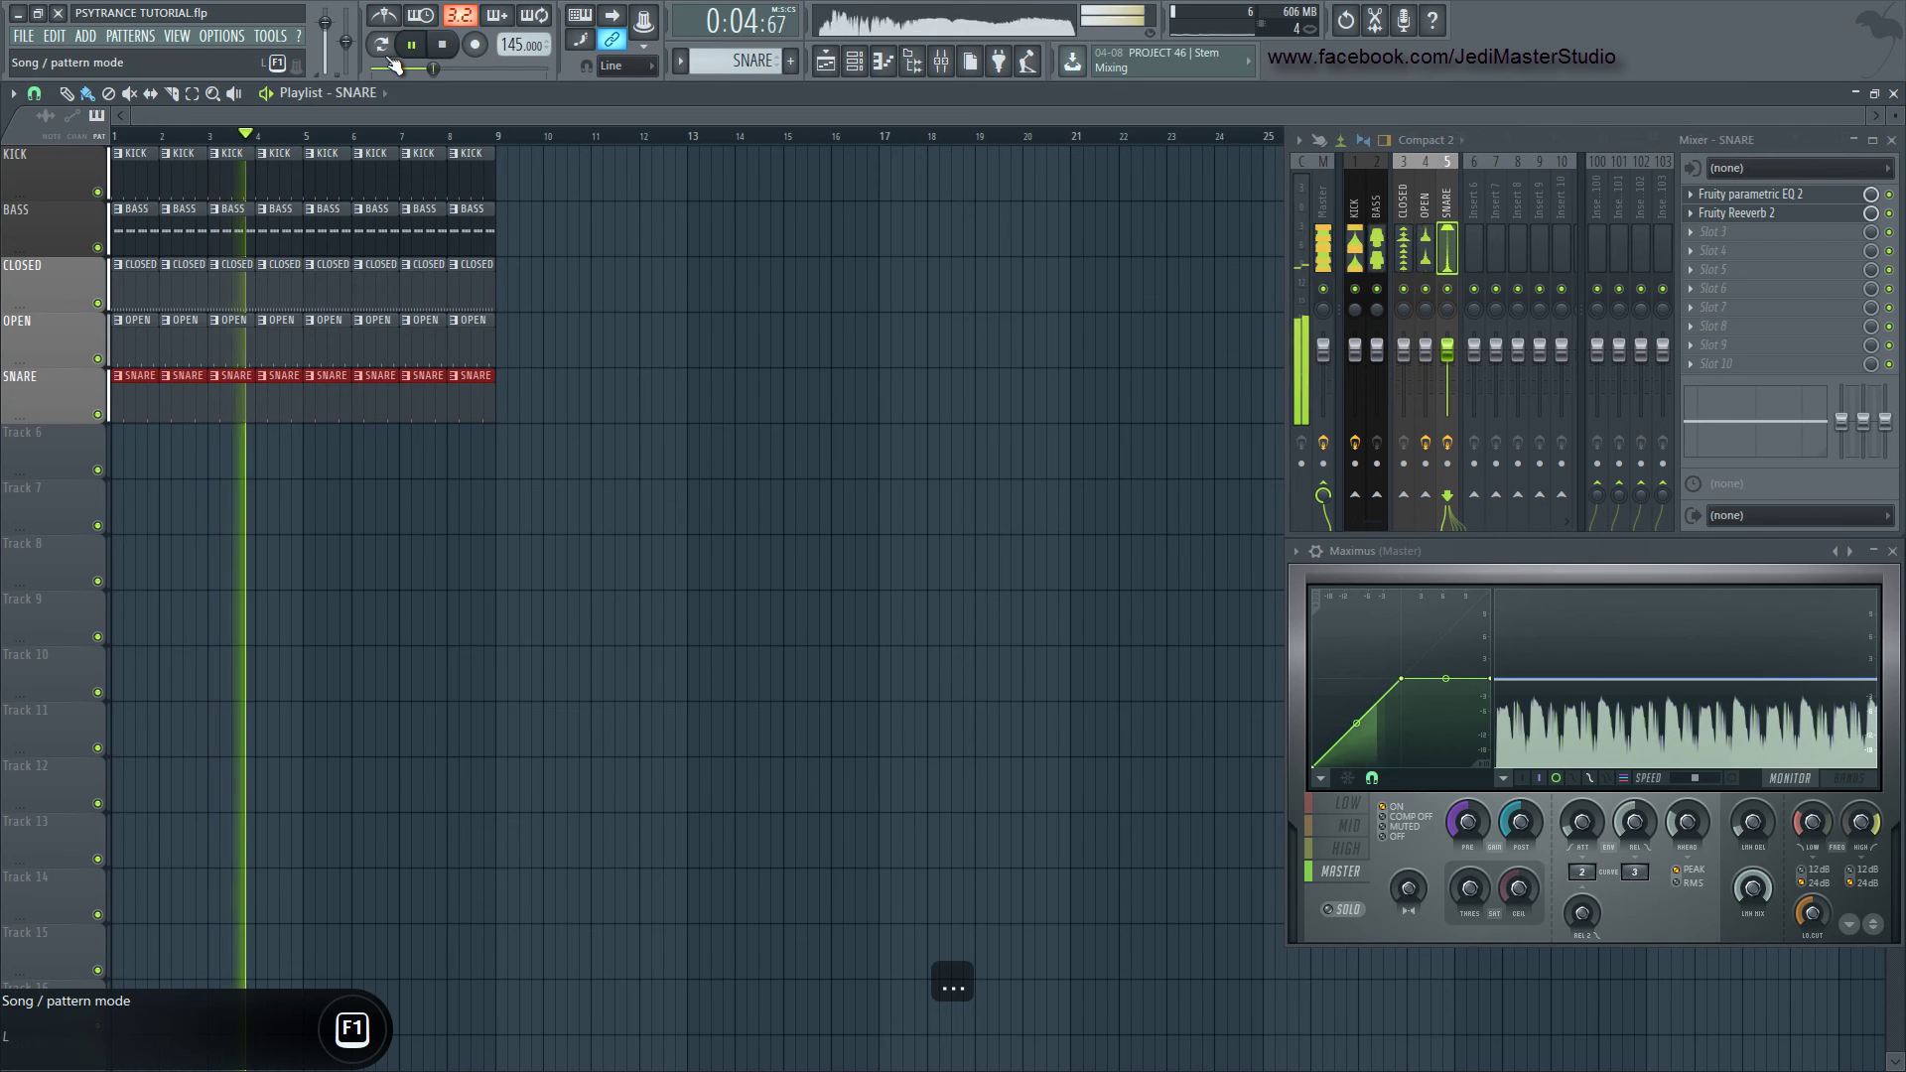
left_click(441, 47)
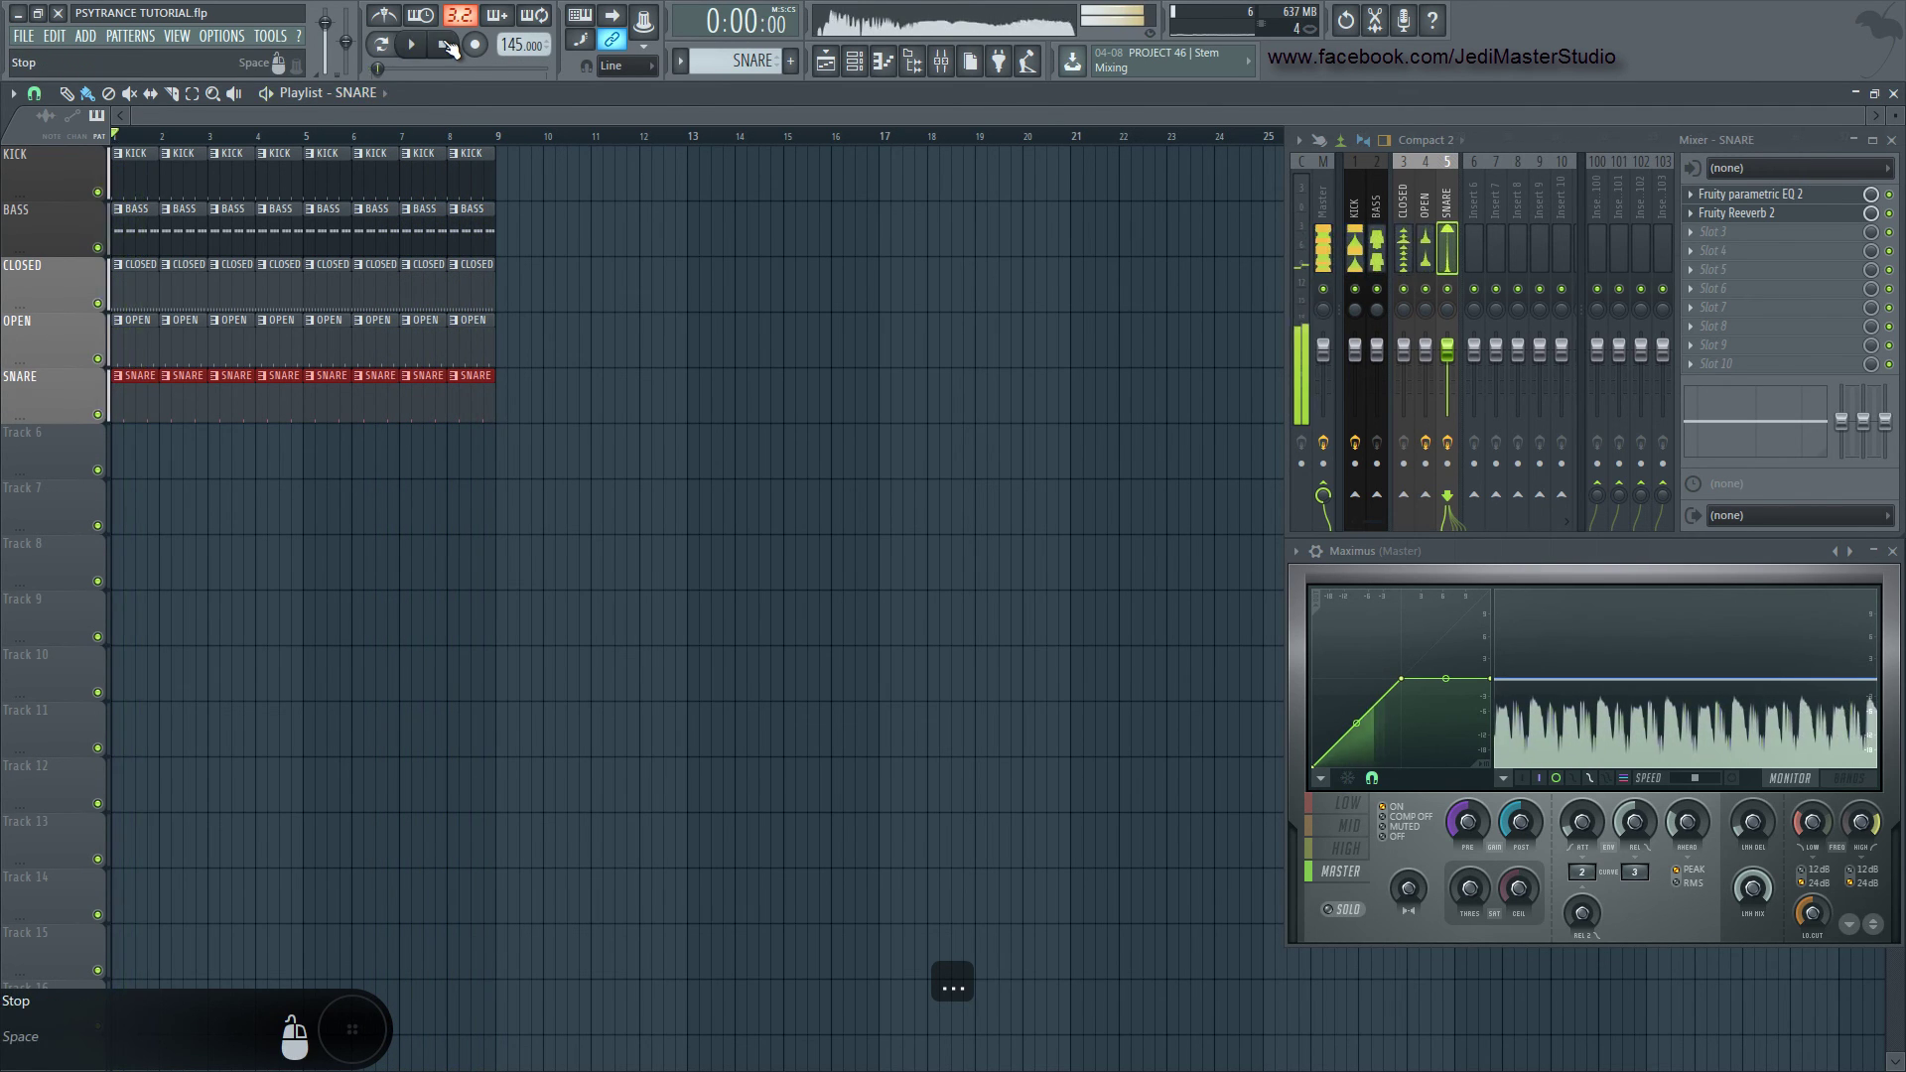